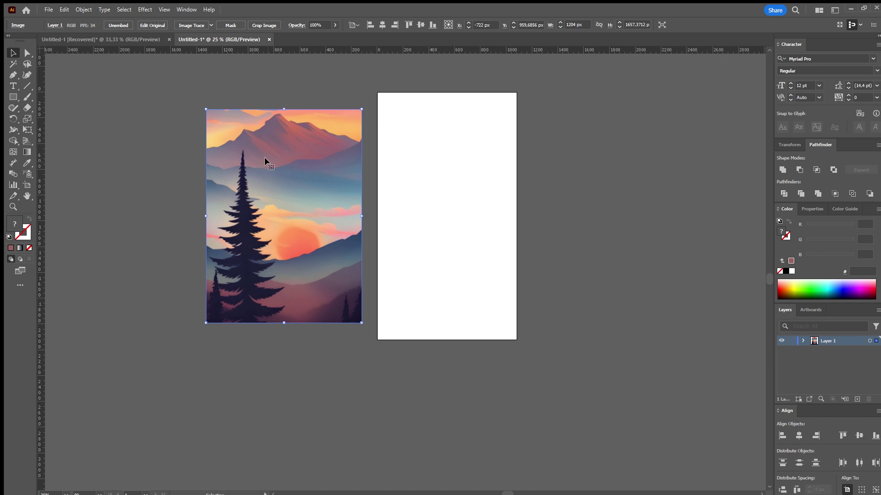
# Move the mountain reference image left of the artboard and lock it with Ctrl+2.
pyautogui.moveTo(269, 151); pyautogui.dragTo(284, 205)
pyautogui.scroll(4, 280, 202)
pyautogui.scroll(-1, 459, 197)
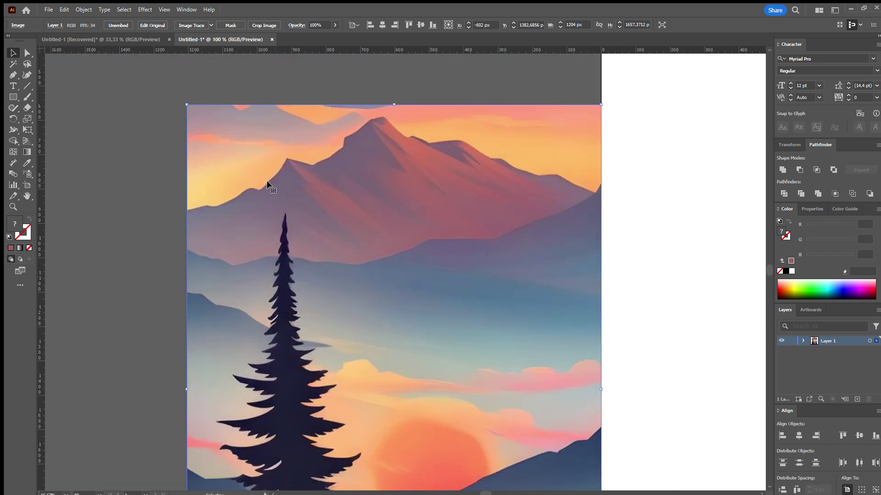
pyautogui.scroll(-1, 150, 174)
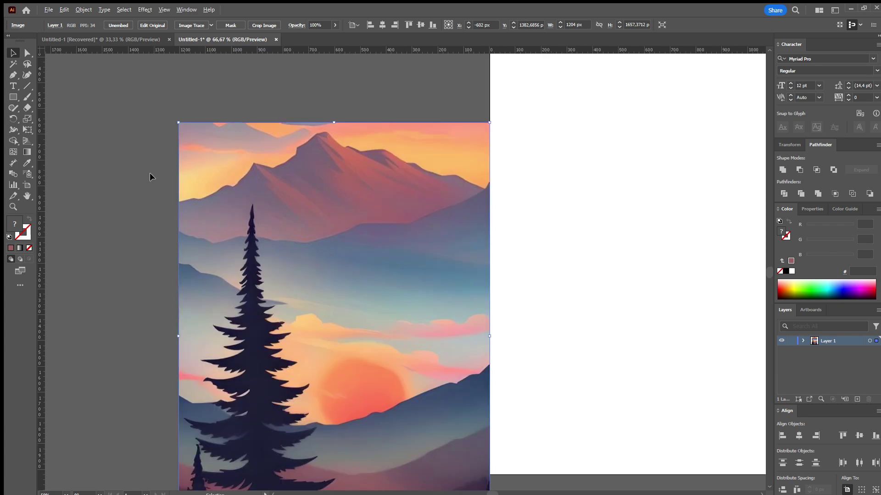
pyautogui.moveTo(366, 226); pyautogui.dragTo(342, 220)
pyautogui.scroll(-1, 335, 218)
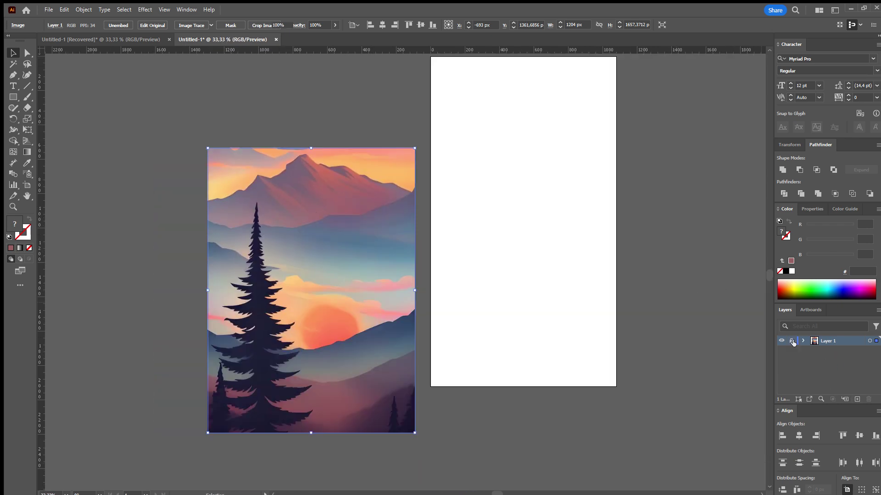
pyautogui.hotkey('ctrl', '2')
# On a new layer, draw an artboard-sized rectangle filled with the sky's orange.
pyautogui.click(857, 399)
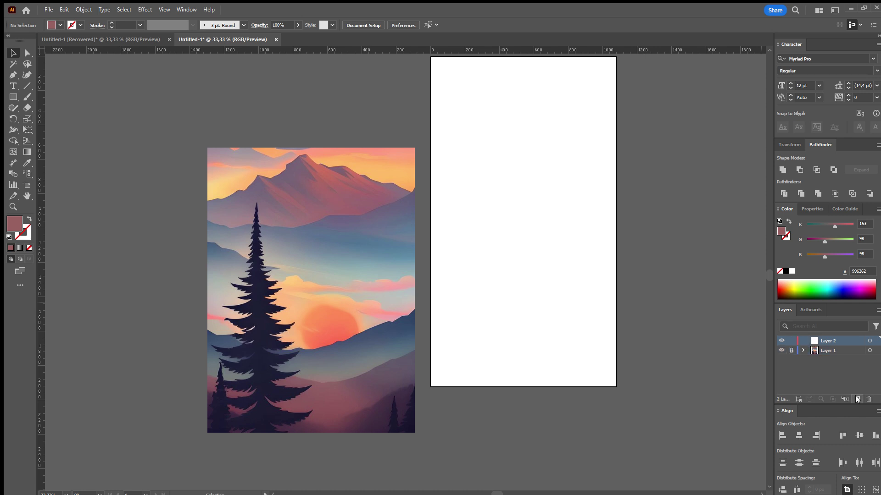
pyautogui.click(13, 98)
pyautogui.hotkey('ctrl', '-')
pyautogui.moveTo(412, 112); pyautogui.dragTo(564, 376)
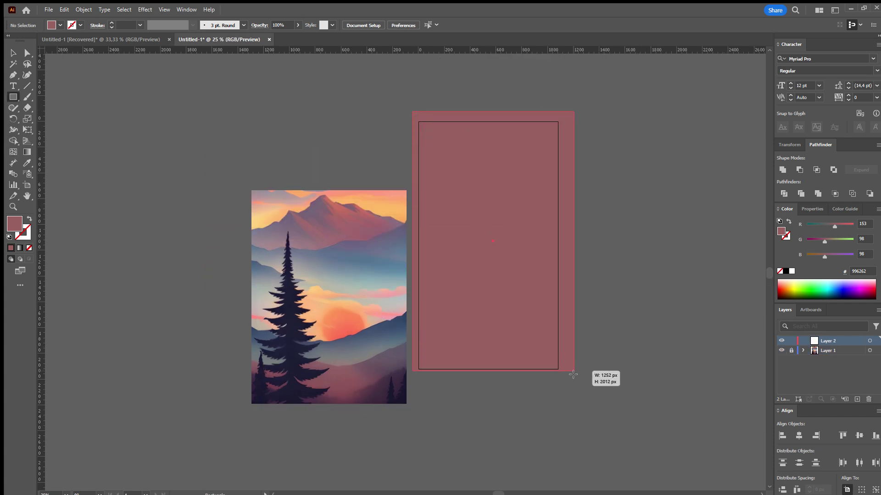
pyautogui.click(27, 163)
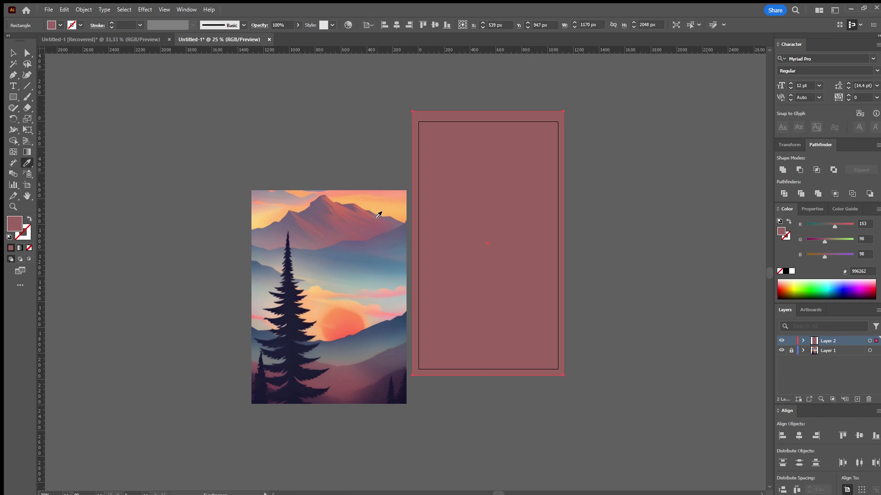
pyautogui.click(379, 209)
pyautogui.click(13, 53)
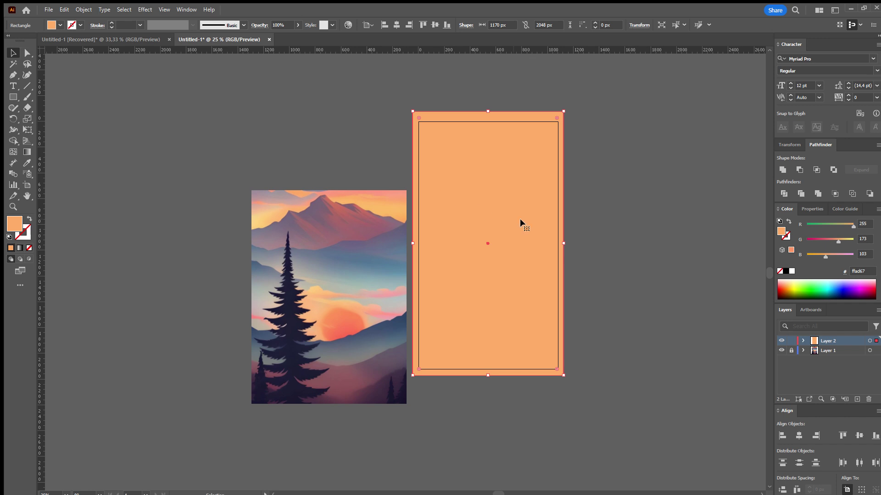
pyautogui.click(713, 303)
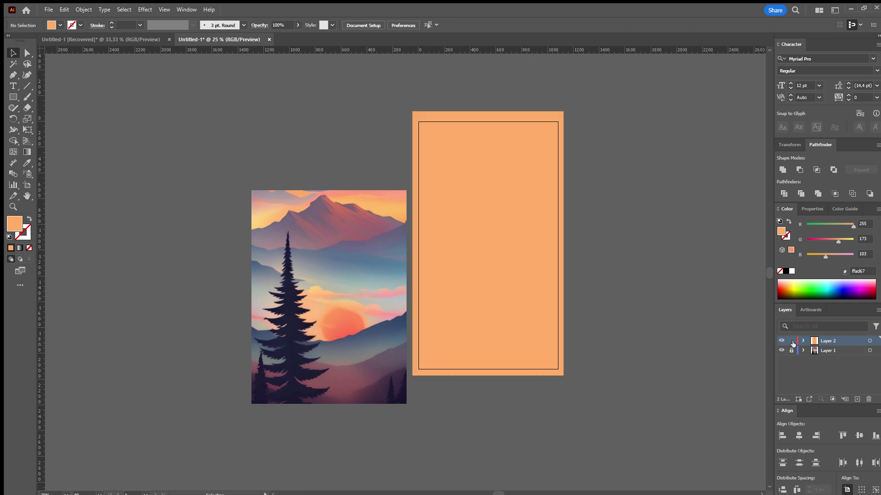
# Rename the rectangle's layer to 'background' and add another layer above it.
pyautogui.doubleClick(828, 341)
pyautogui.write('nd')
pyautogui.press('Return')
pyautogui.click(856, 398)
pyautogui.click(13, 75)
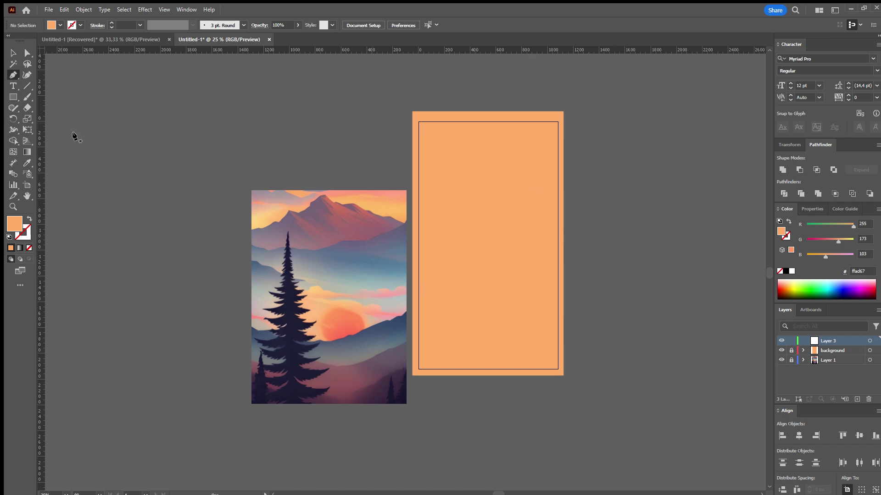
pyautogui.scroll(2, 348, 239)
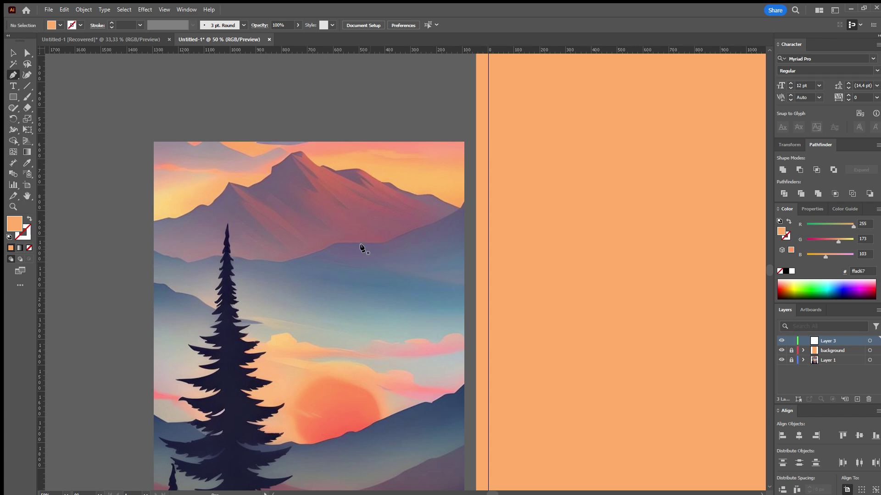
pyautogui.scroll(-1, 201, 196)
pyautogui.scroll(1, 172, 158)
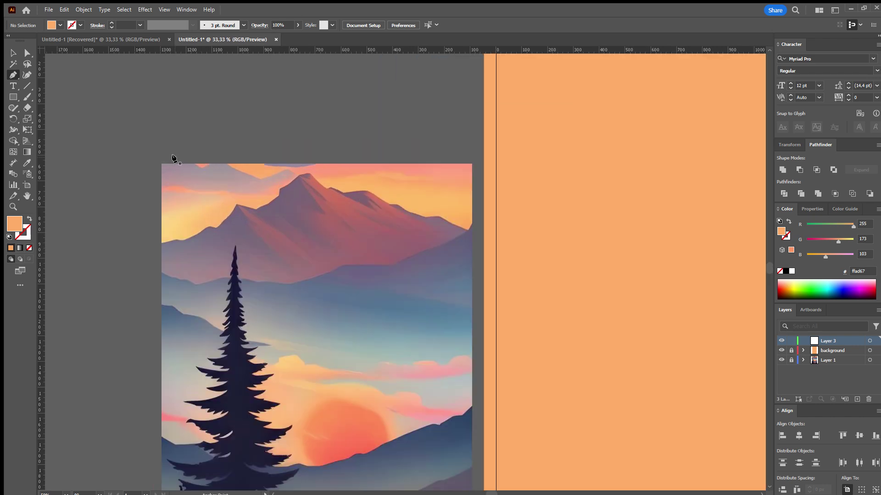
pyautogui.scroll(1, 176, 158)
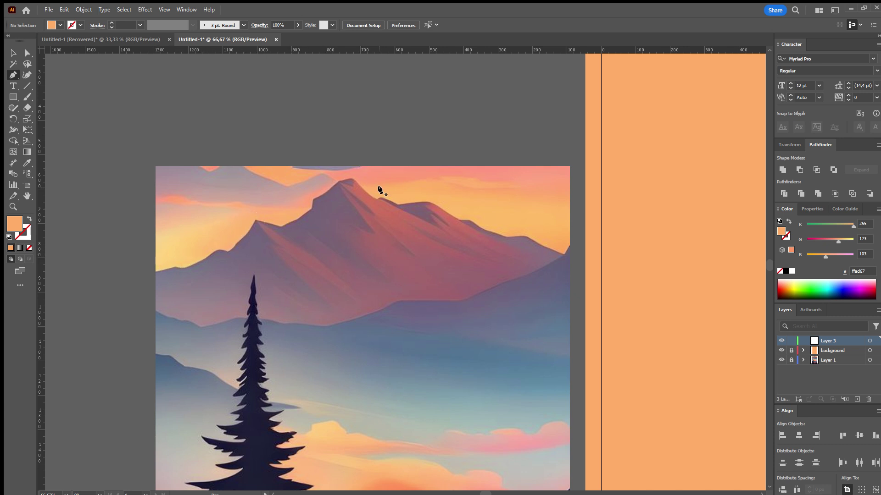
pyautogui.hotkey('ctrl', '-')
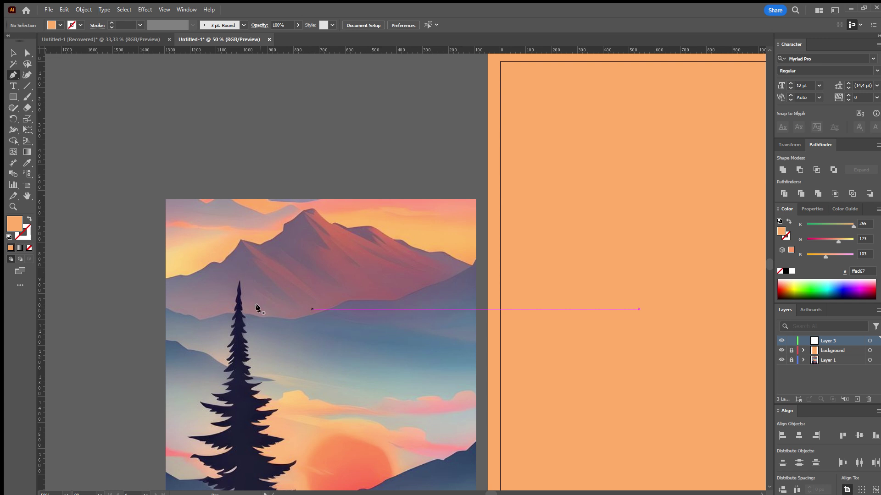
pyautogui.hotkey('ctrl', '-')
pyautogui.hotkey('ctrl', '-')
pyautogui.scroll(1, 254, 271)
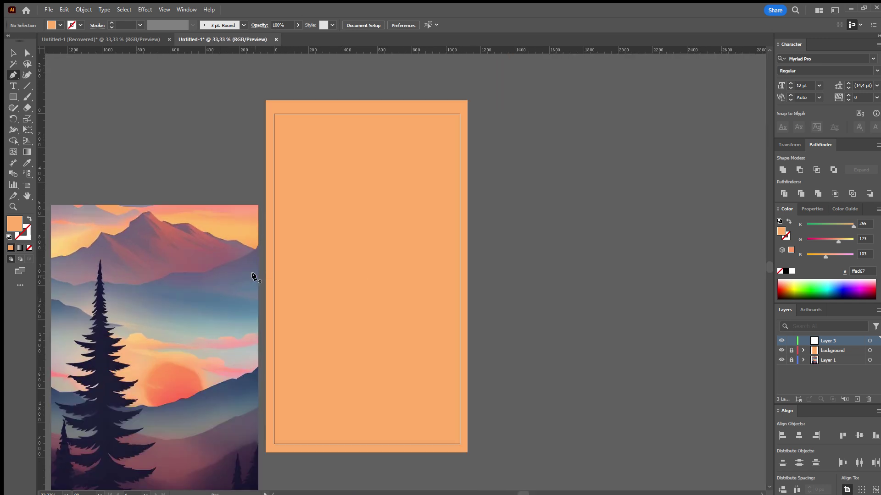
pyautogui.scroll(1, 272, 318)
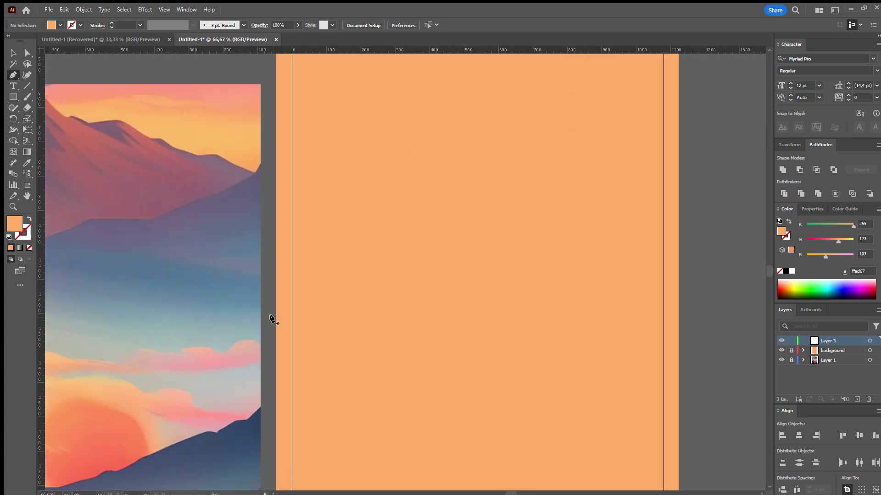
# Start a Pen outline at the artboard's left edge with no fill and a dark stroke.
pyautogui.click(275, 349)
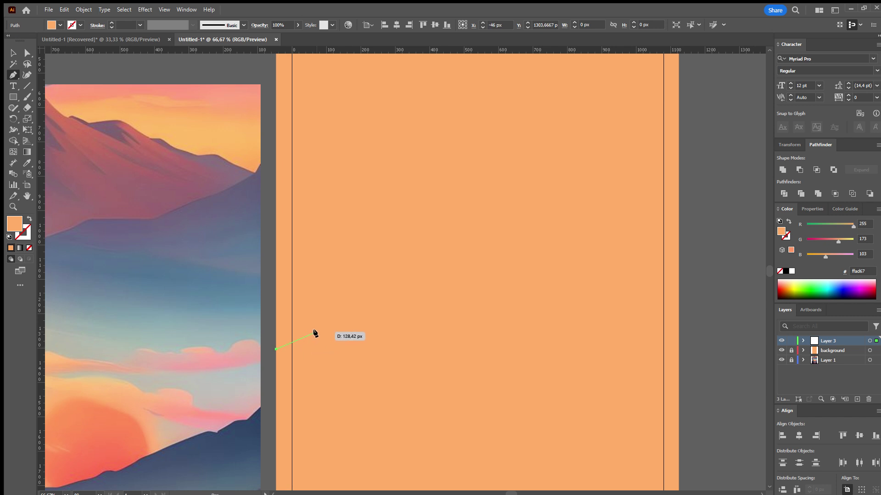
pyautogui.moveTo(340, 313); pyautogui.dragTo(356, 302)
pyautogui.scroll(1, 346, 307)
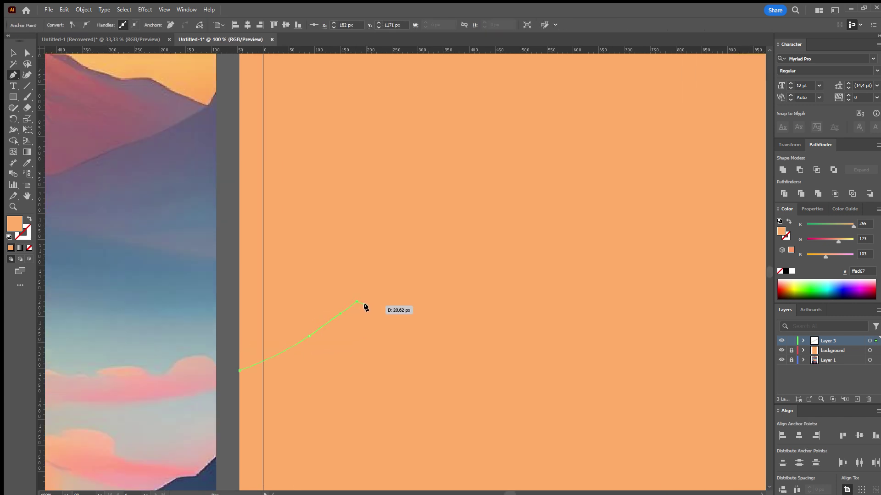
pyautogui.moveTo(355, 303); pyautogui.dragTo(27, 219)
pyautogui.click(30, 219)
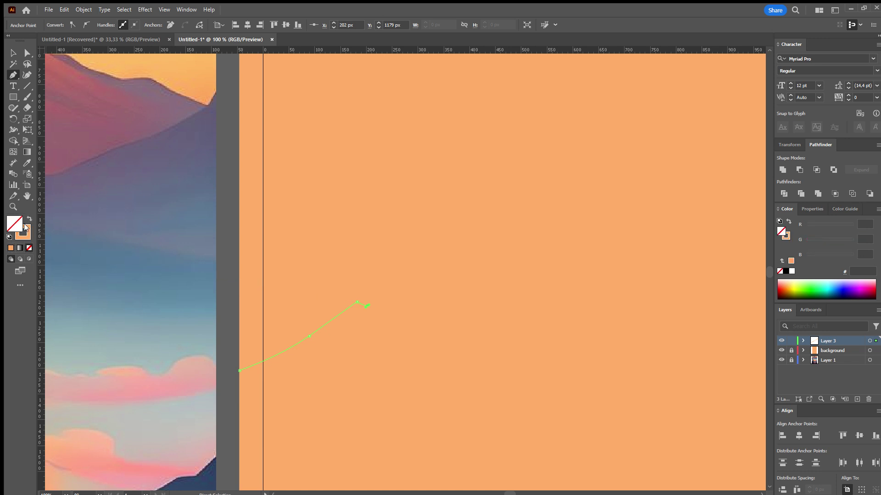
pyautogui.keyDown('ctrl'); pyautogui.click(711, 365); pyautogui.keyUp('ctrl')
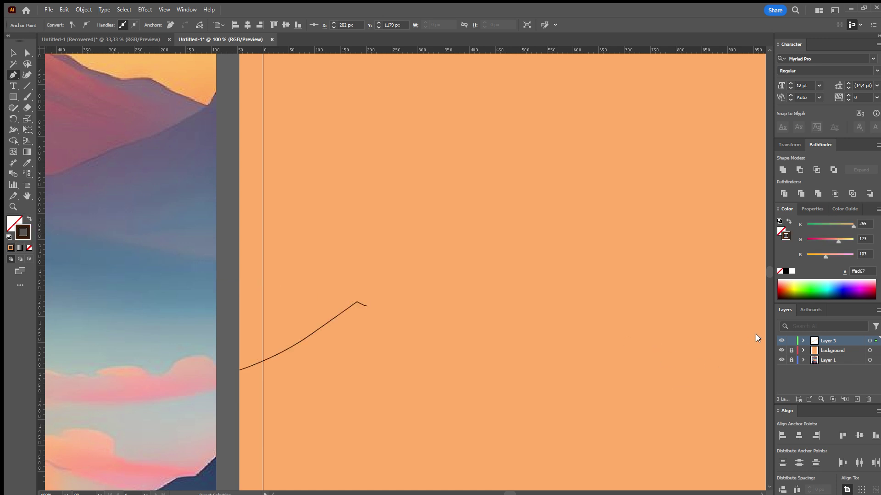
# Extend the ridge with a dip, a valley and curved points rising toward the next peak.
pyautogui.click(367, 306)
pyautogui.keyDown('alt'); pyautogui.scroll(2, 393, 275); pyautogui.keyUp('alt')
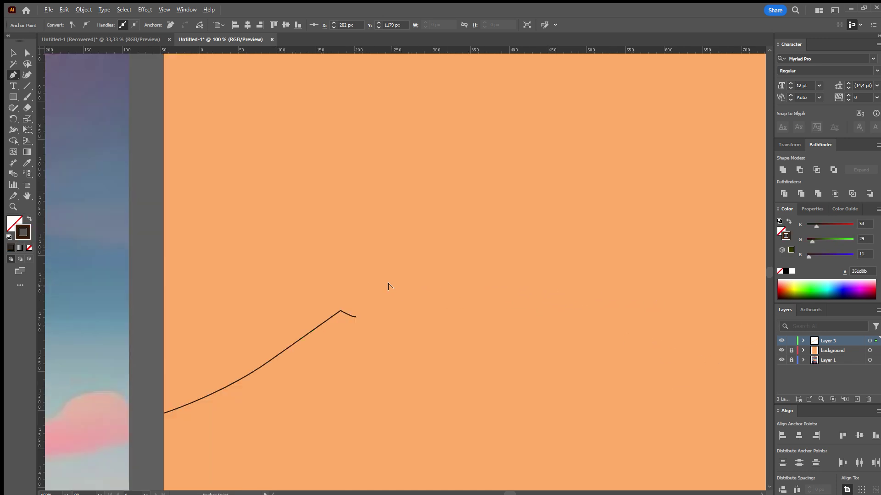
pyautogui.click(358, 322)
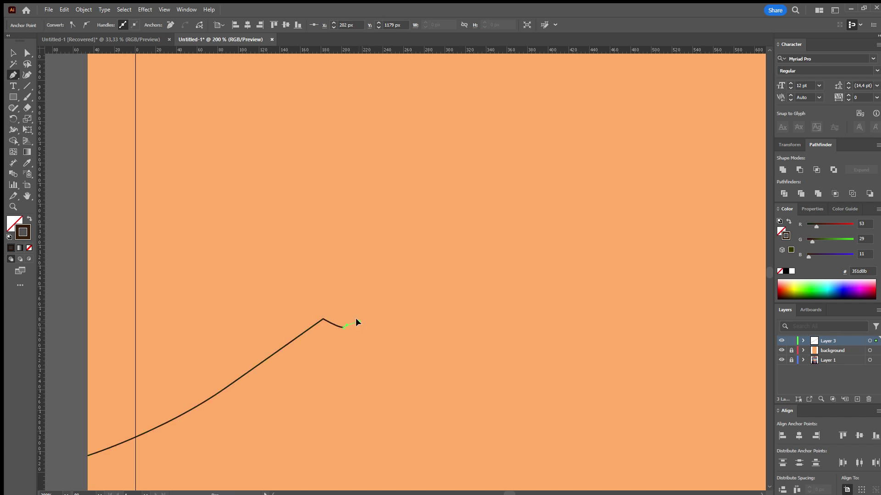
pyautogui.hotkey('ctrl', 'z')
pyautogui.click(354, 325)
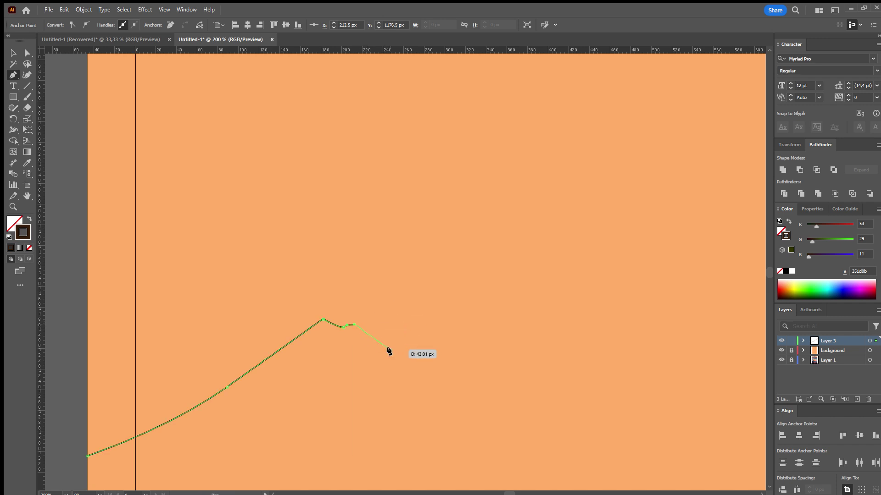
pyautogui.click(391, 350)
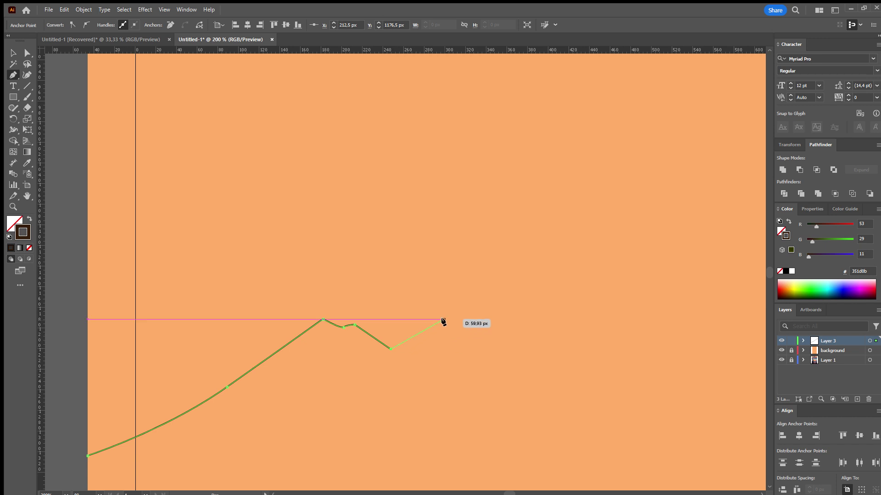
pyautogui.moveTo(444, 320); pyautogui.dragTo(462, 305)
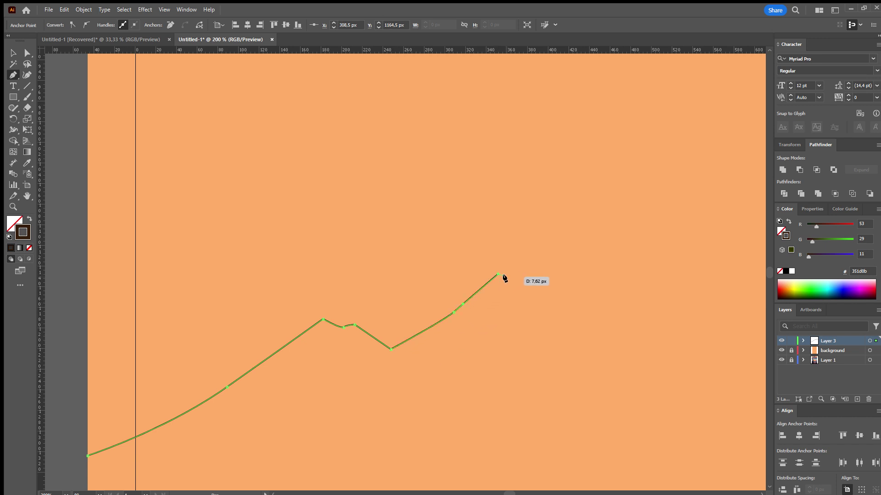
pyautogui.moveTo(498, 275)
pyautogui.mouseDown()
pyautogui.moveTo(535, 242)
pyautogui.moveTo(543, 271)
pyautogui.moveTo(579, 279)
pyautogui.moveTo(595, 265)
pyautogui.moveTo(631, 276)
pyautogui.mouseUp()
# Add points shaping the peak and the descending slope of the ridge.
pyautogui.hotkey('ctrl', '-')
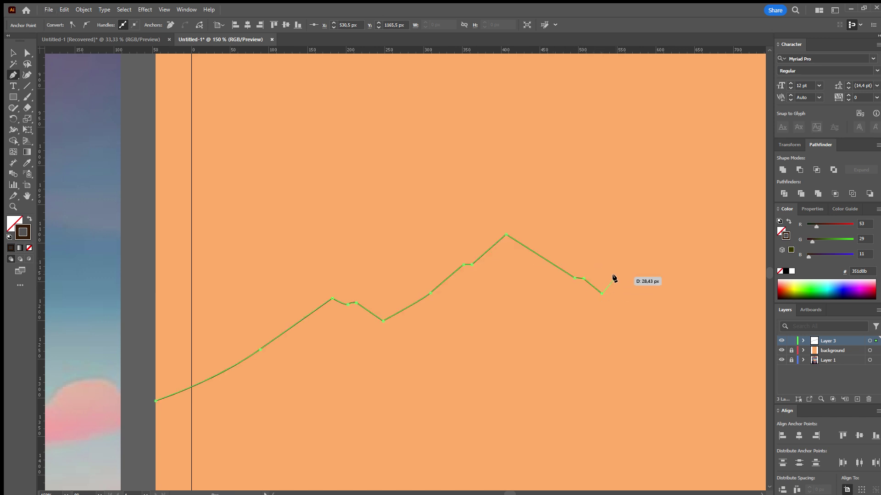
pyautogui.click(630, 275)
pyautogui.hotkey('ctrl', '-')
pyautogui.hotkey('ctrl', '-')
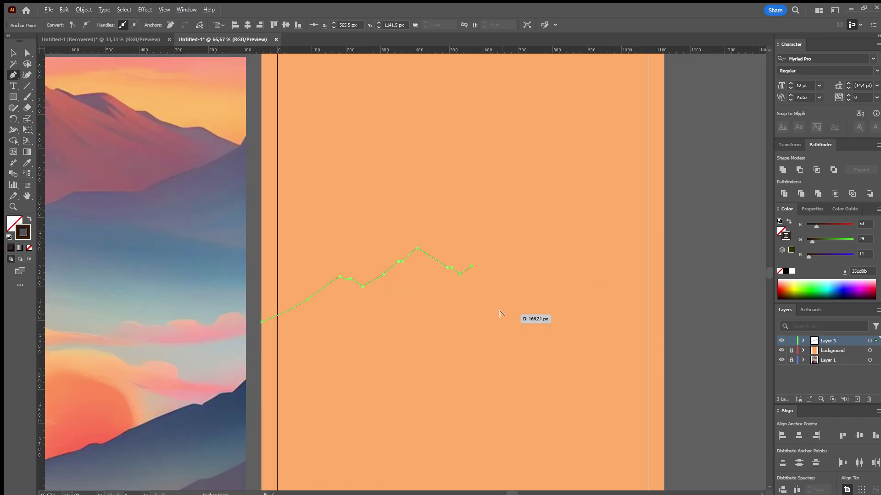
pyautogui.hotkey('ctrl', '+')
pyautogui.click(491, 277)
pyautogui.moveTo(518, 289)
pyautogui.mouseDown()
pyautogui.moveTo(528, 298)
pyautogui.moveTo(515, 289)
pyautogui.mouseUp()
pyautogui.hotkey('ctrl', '-')
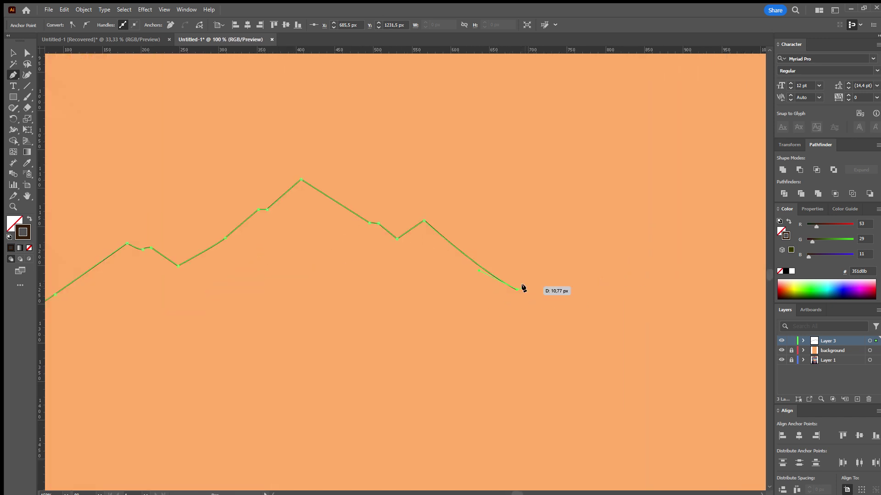
pyautogui.hotkey('ctrl', '+')
pyautogui.keyDown('ctrl'); pyautogui.click(493, 286); pyautogui.keyUp('ctrl')
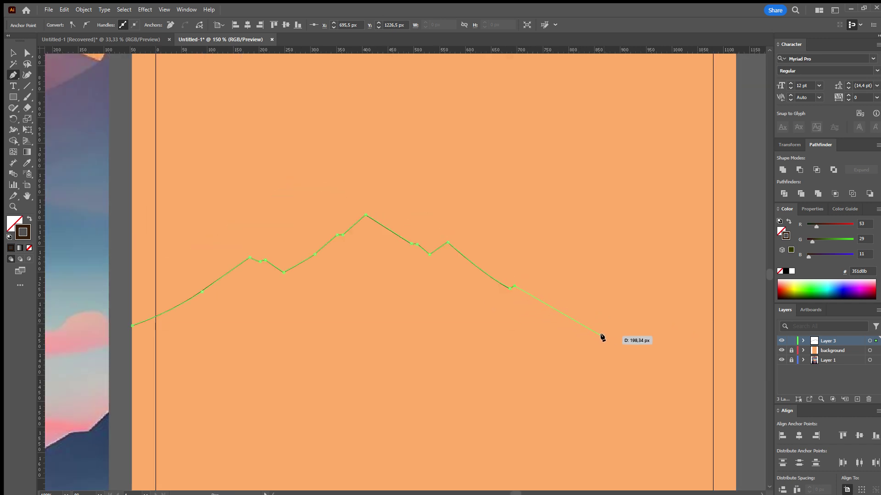
# Run the ridge to the artboard's right edge and close it through both bottom corners.
pyautogui.click(612, 337)
pyautogui.click(656, 351)
pyautogui.hotkey('ctrl', '-')
pyautogui.hotkey('ctrl', '-')
pyautogui.hotkey('ctrl', '-')
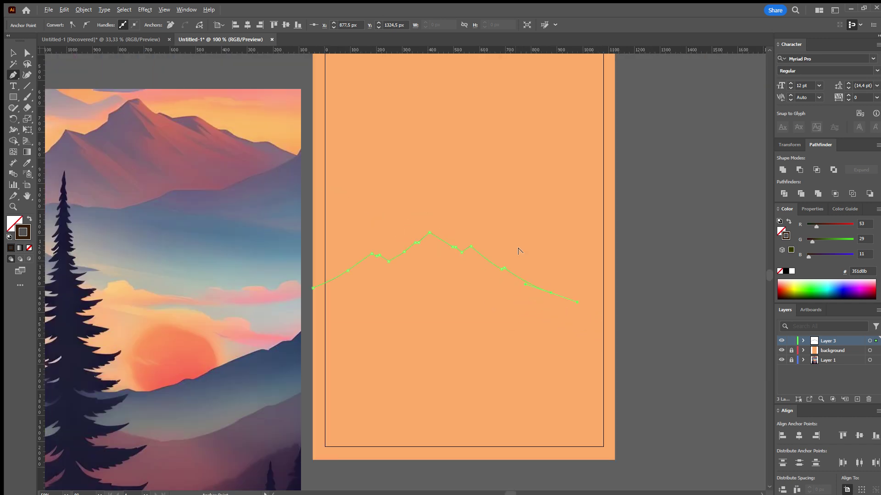
pyautogui.click(616, 313)
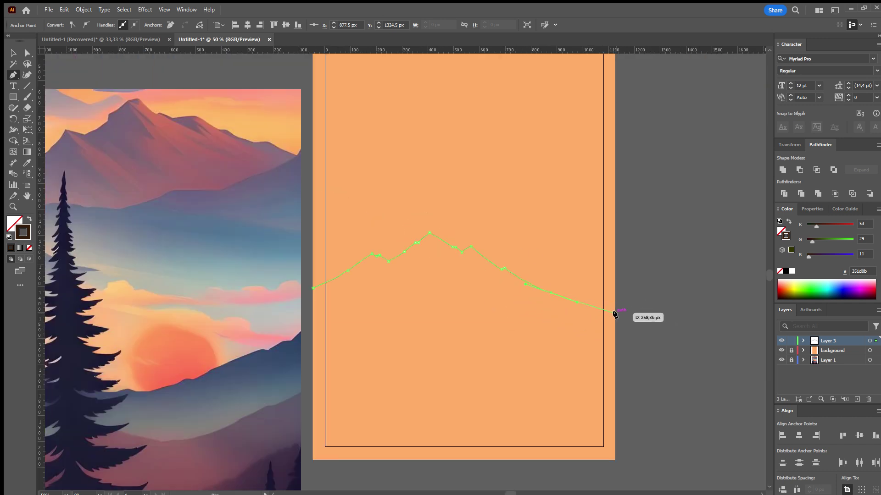
pyautogui.click(615, 461)
pyautogui.click(312, 460)
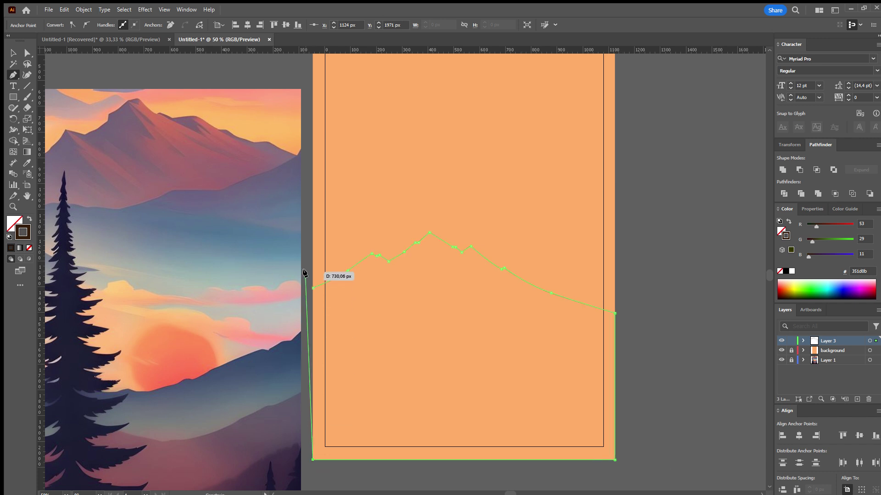
pyautogui.click(308, 288)
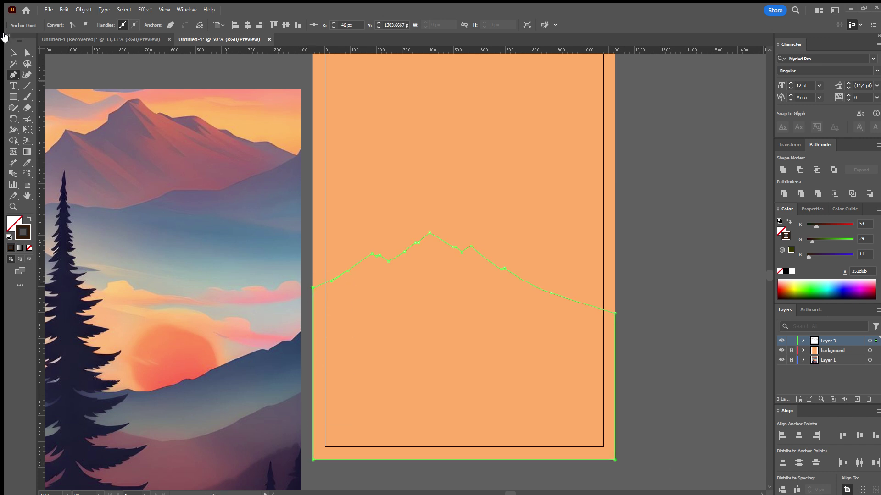
# Stretch the closed mountain outline wider and taller, then nudge it up and left.
pyautogui.click(15, 50)
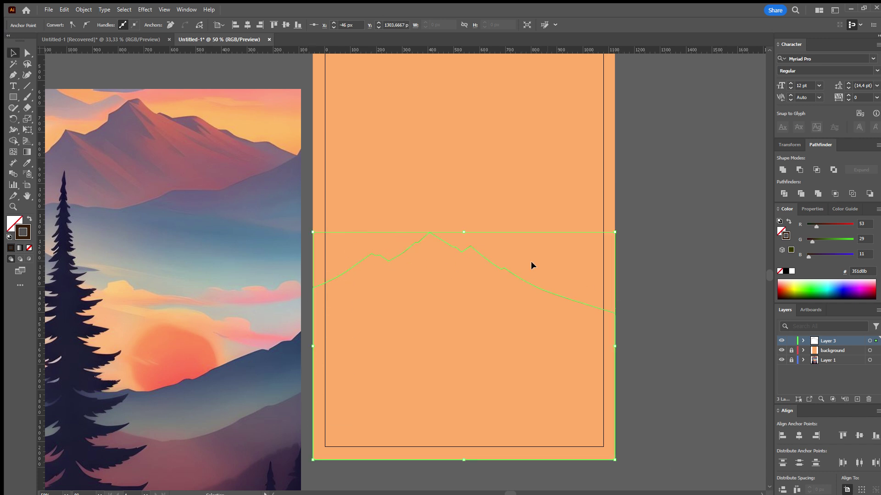
pyautogui.moveTo(615, 233); pyautogui.dragTo(710, 161)
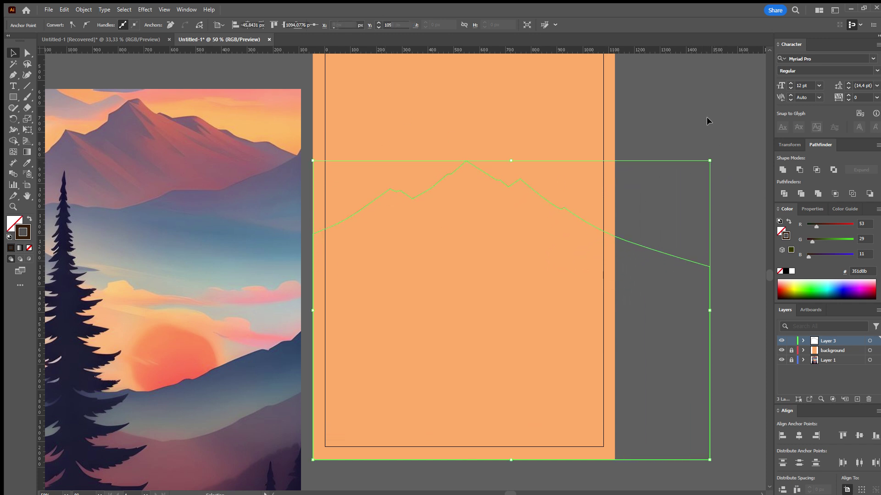
pyautogui.click(452, 246)
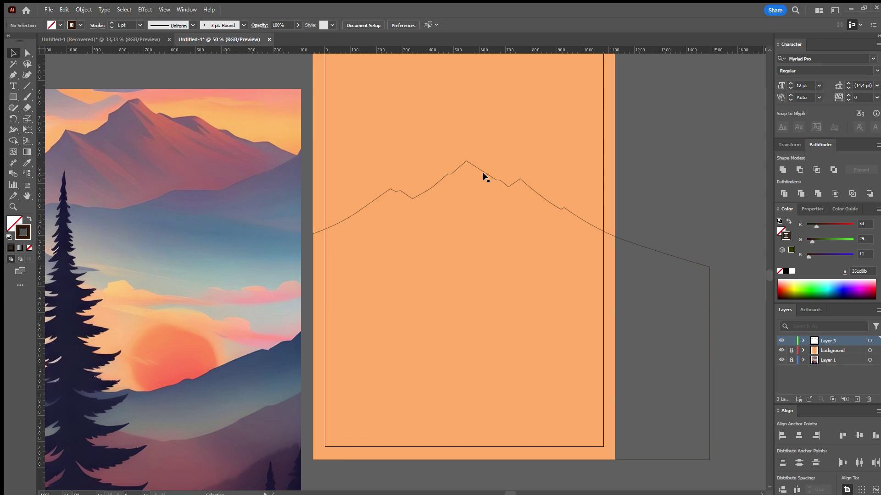
pyautogui.moveTo(484, 173); pyautogui.dragTo(480, 170)
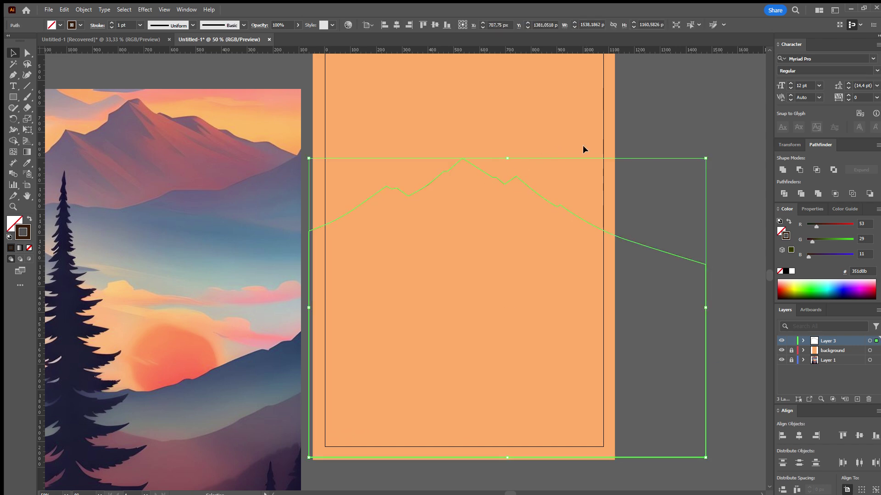
pyautogui.scroll(-1, 532, 246)
pyautogui.scroll(-1, 538, 226)
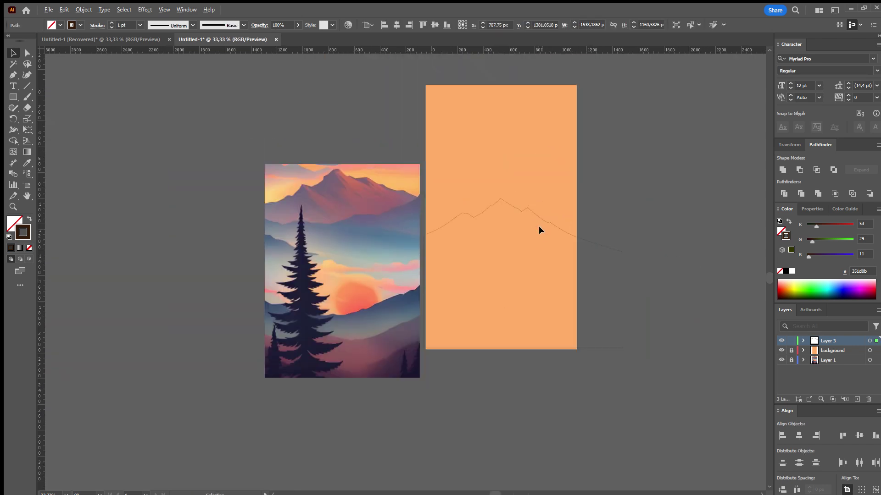
pyautogui.scroll(1, 529, 210)
pyautogui.scroll(1, 505, 210)
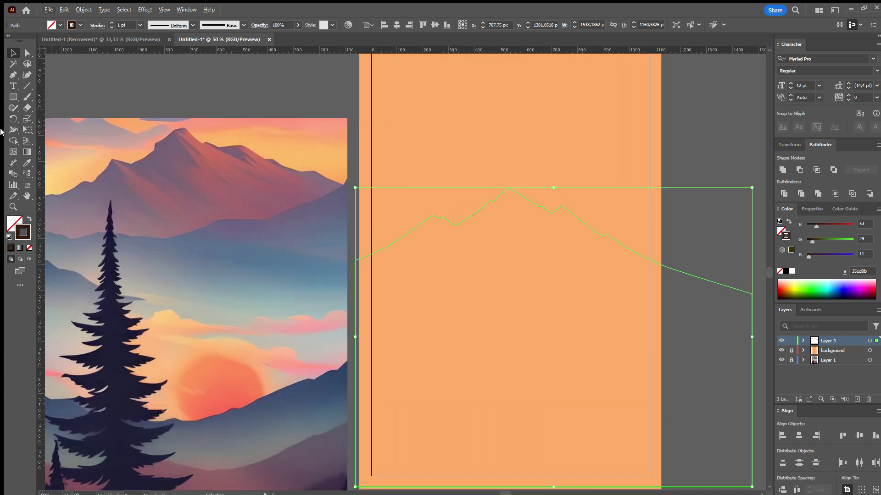
# Draw a 174 px circle near the upper right with a pale peach fill (R255 G219 B192).
pyautogui.press('l')
pyautogui.moveTo(620, 116); pyautogui.dragTo(643, 138)
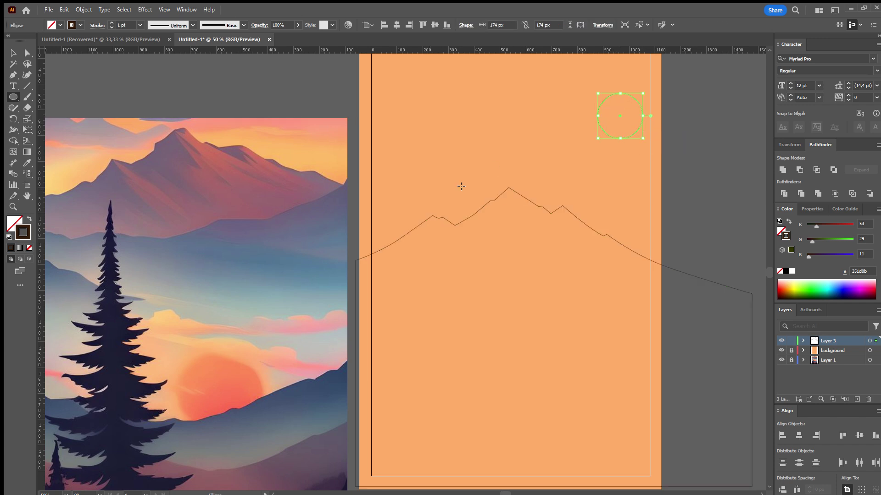
pyautogui.click(27, 163)
pyautogui.click(522, 124)
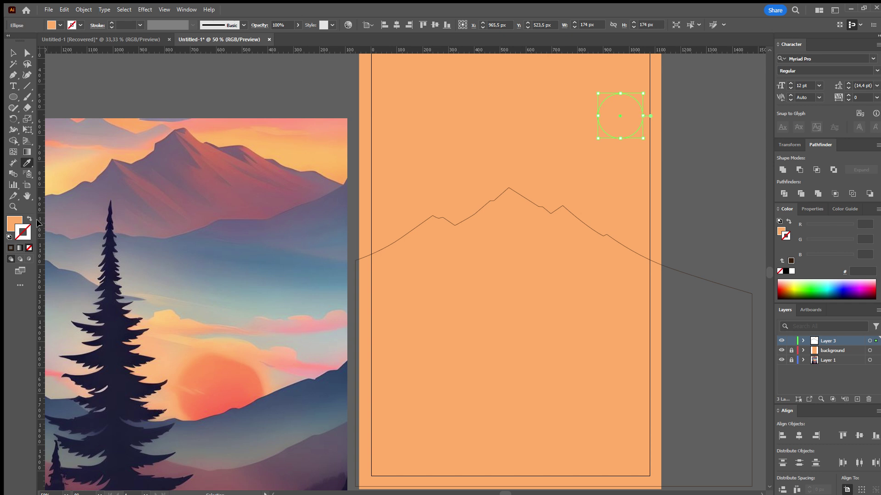
pyautogui.click(15, 224)
pyautogui.click(597, 320)
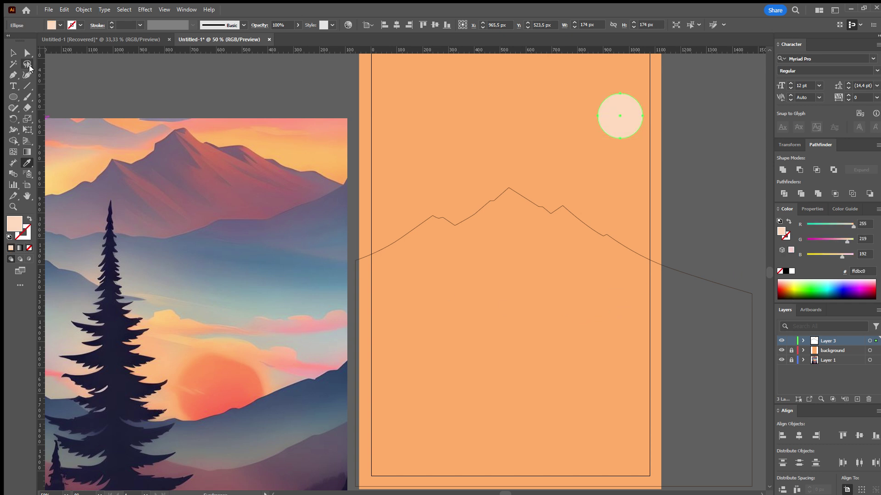
pyautogui.press('v')
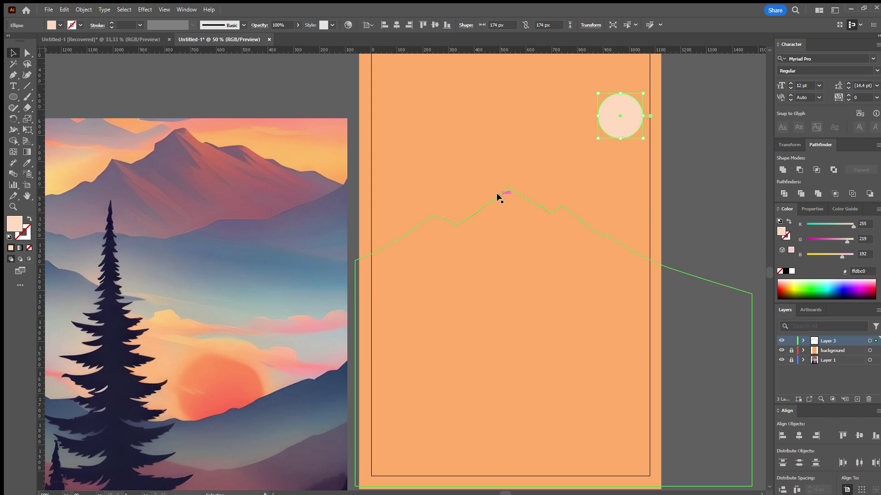
pyautogui.click(498, 195)
# Give the mountain shape a solid dark brown fill (R96 G50 B15) with no outline.
pyautogui.click(27, 163)
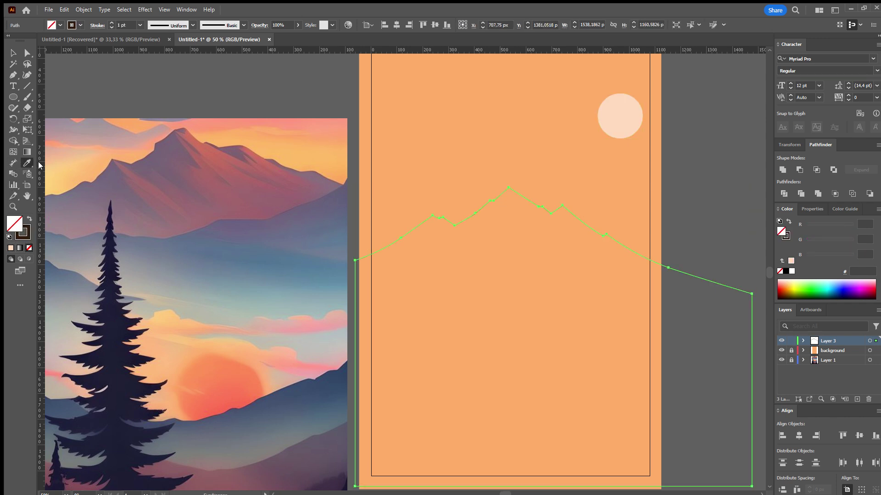
pyautogui.click(108, 178)
pyautogui.click(482, 148)
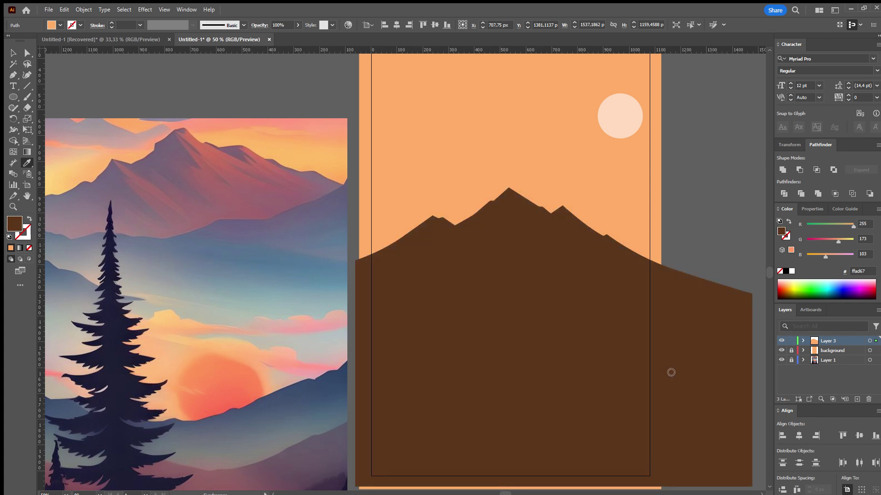
pyautogui.moveTo(798, 298); pyautogui.dragTo(797, 298)
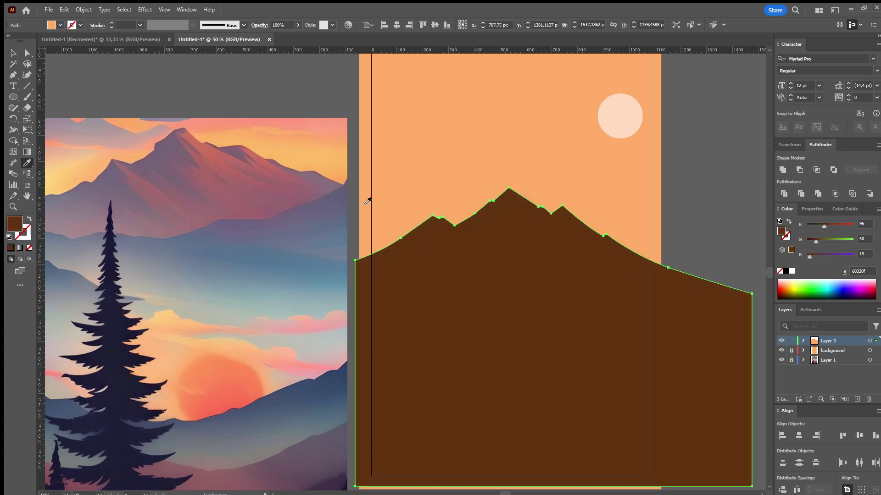
pyautogui.click(14, 53)
pyautogui.click(422, 169)
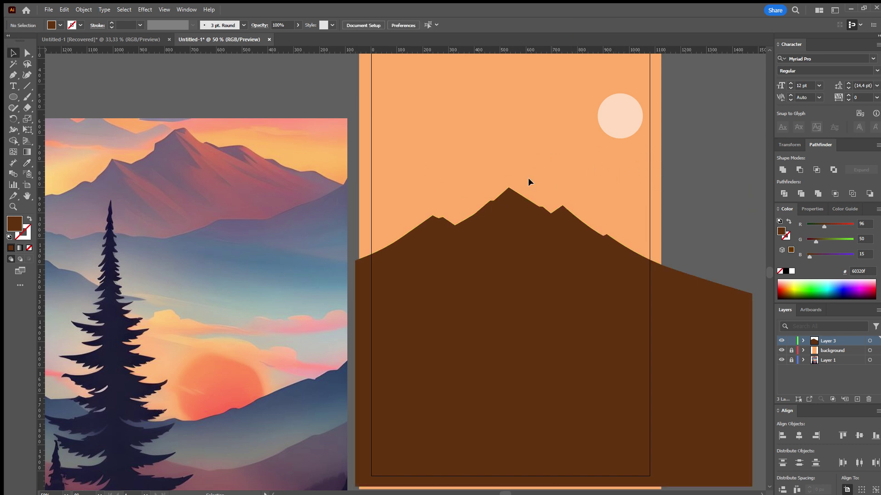
pyautogui.click(11, 76)
# Start a facet on the mountain's right ridge with anchors down the flank, filled lighter brown (R188 G118 B70).
pyautogui.hscroll(5, 422, 210)
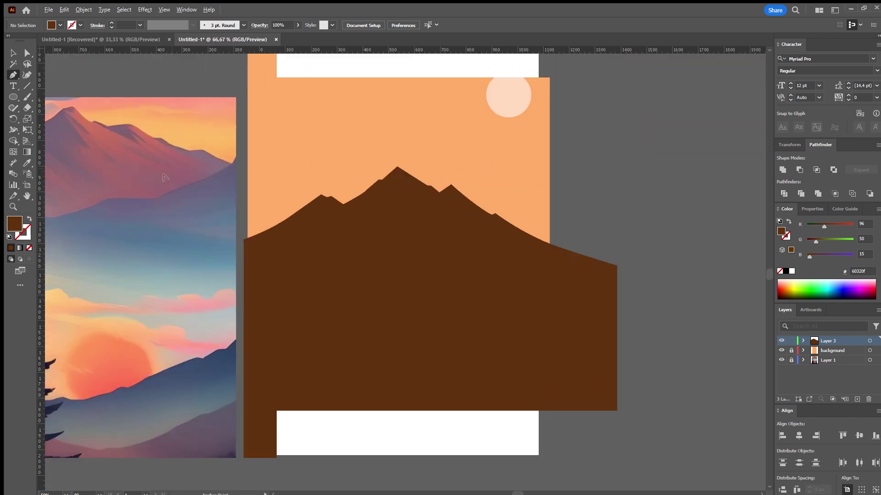
pyautogui.scroll(1, 468, 168)
pyautogui.click(418, 206)
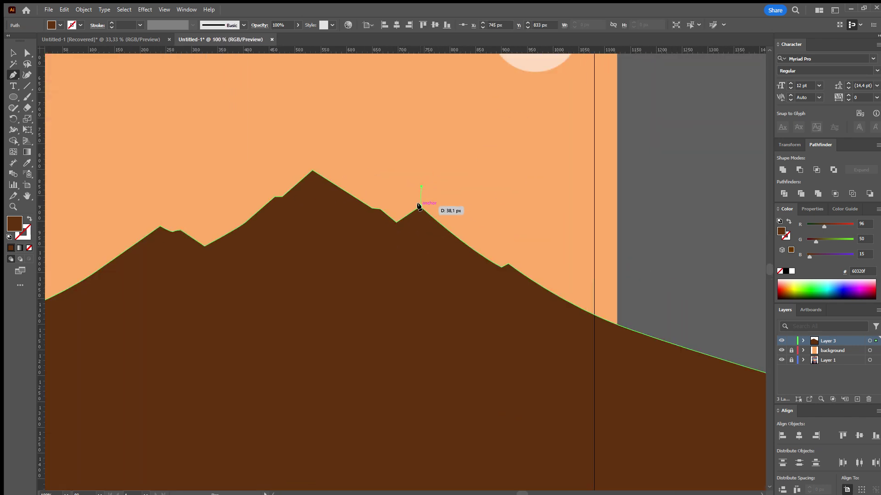
pyautogui.moveTo(419, 206)
pyautogui.mouseDown()
pyautogui.moveTo(438, 238)
pyautogui.moveTo(427, 252)
pyautogui.mouseUp()
pyautogui.scroll(1, 431, 229)
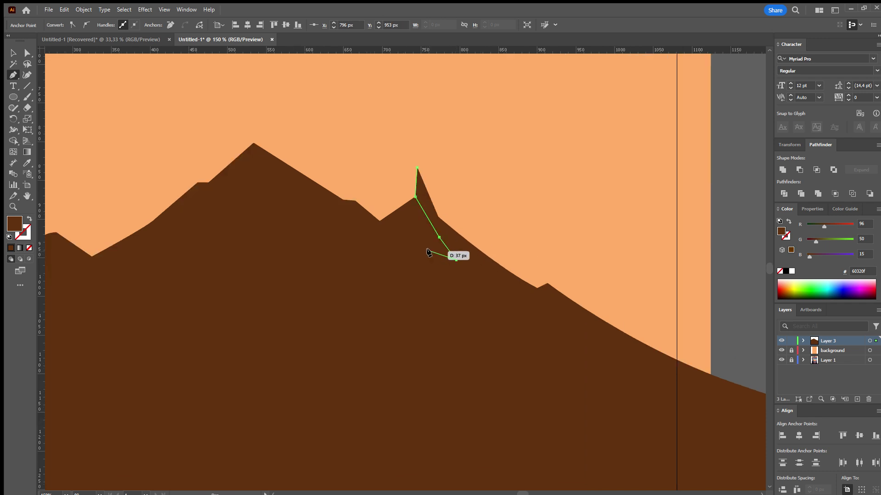
pyautogui.click(434, 253)
pyautogui.click(448, 293)
pyautogui.click(478, 307)
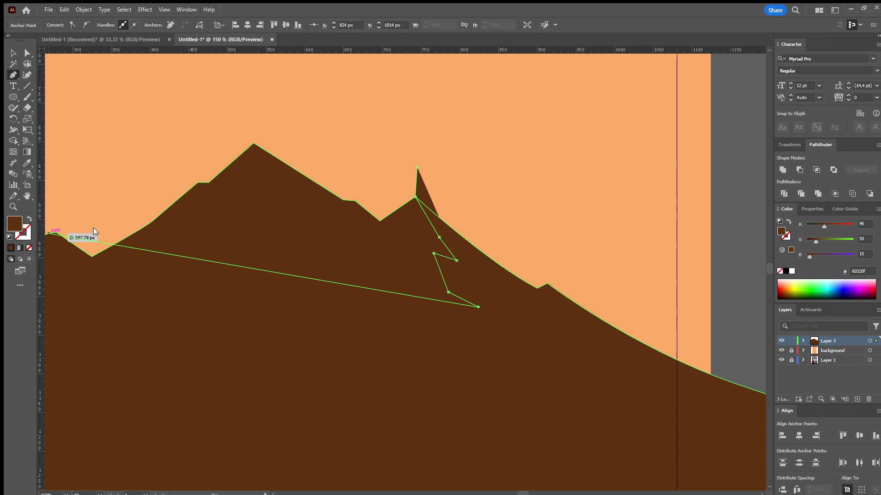
pyautogui.moveTo(683, 328); pyautogui.dragTo(660, 328)
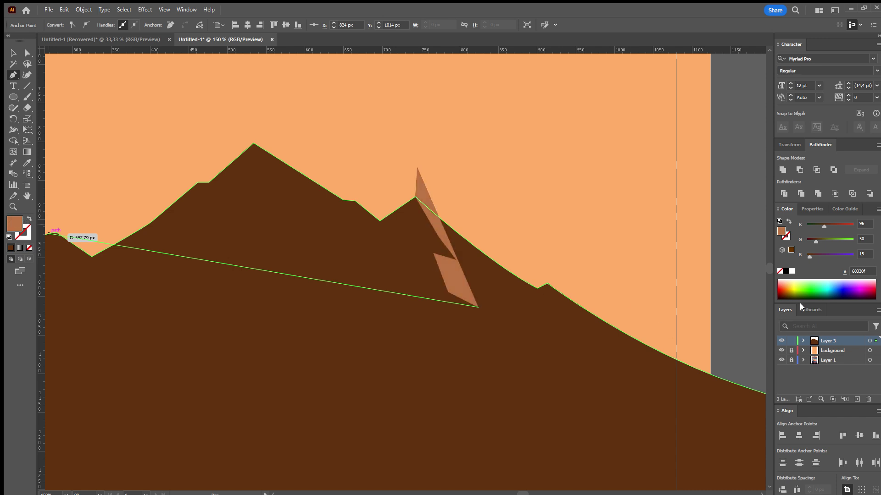
# Zig-zag the facet down the slope past the artboard's right edge and back up near its start.
pyautogui.scroll(-2, 340, 130)
pyautogui.scroll(4, 383, 197)
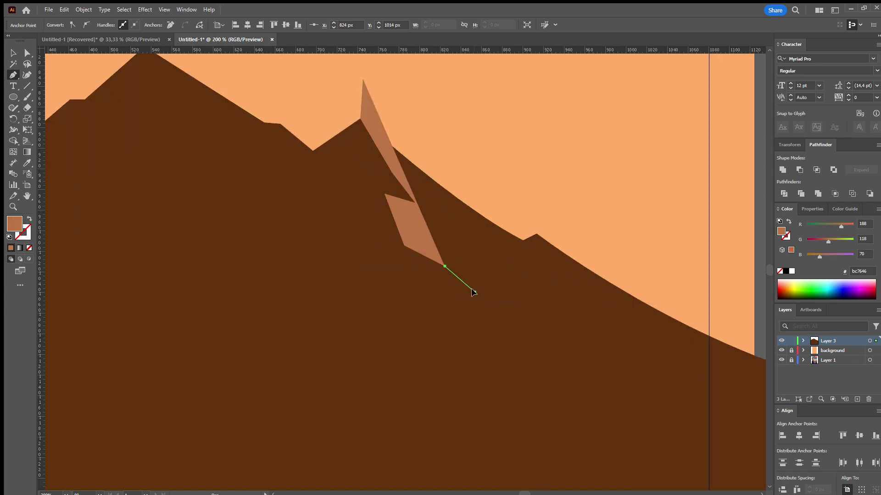
pyautogui.click(474, 292)
pyautogui.click(436, 286)
pyautogui.click(474, 363)
pyautogui.click(523, 377)
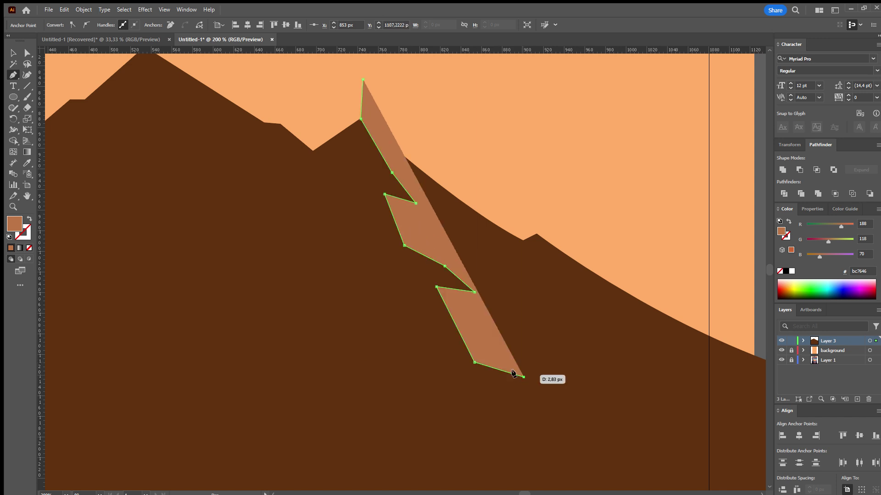
pyautogui.click(645, 437)
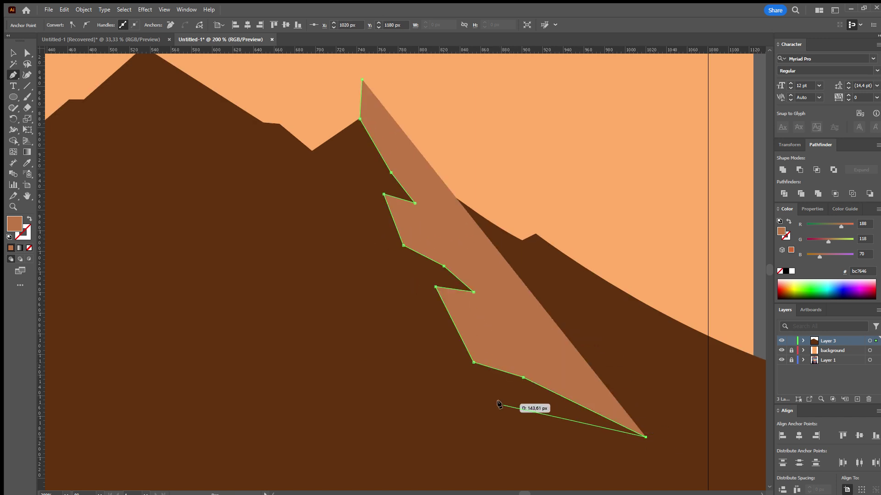
pyautogui.click(499, 403)
pyautogui.scroll(-2, 360, 283)
pyautogui.scroll(-3, 390, 266)
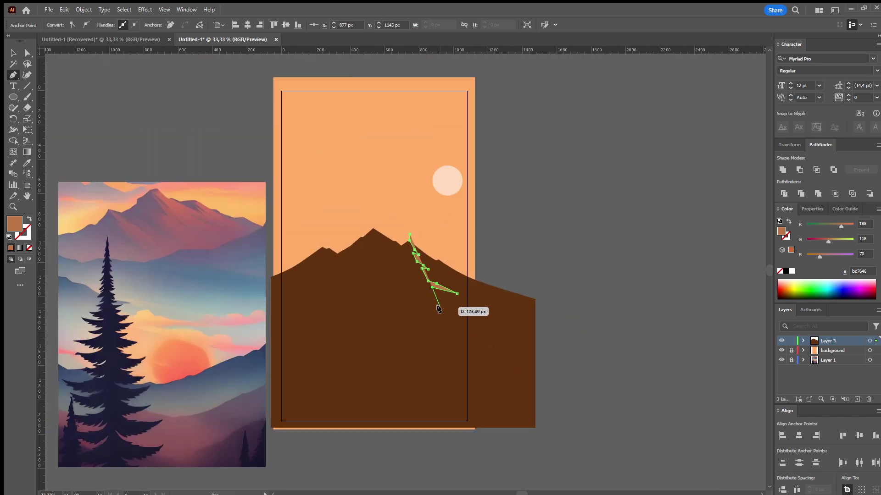
pyautogui.click(452, 310)
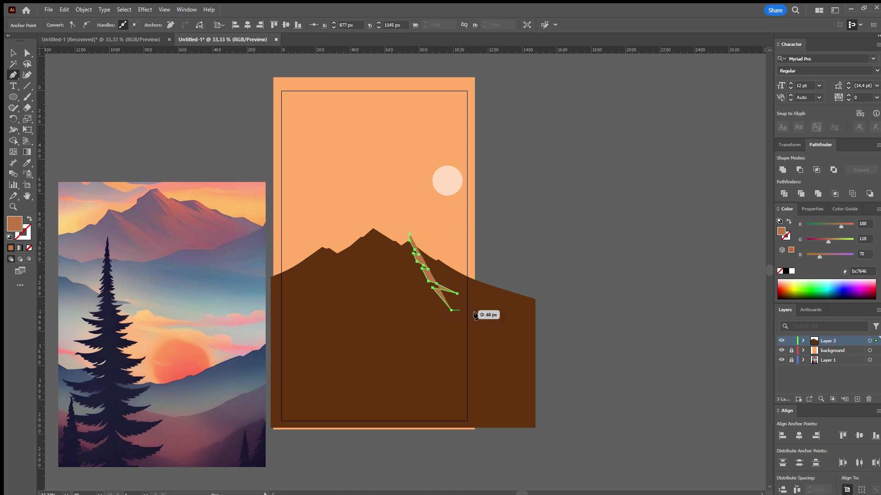
pyautogui.click(553, 352)
pyautogui.click(545, 234)
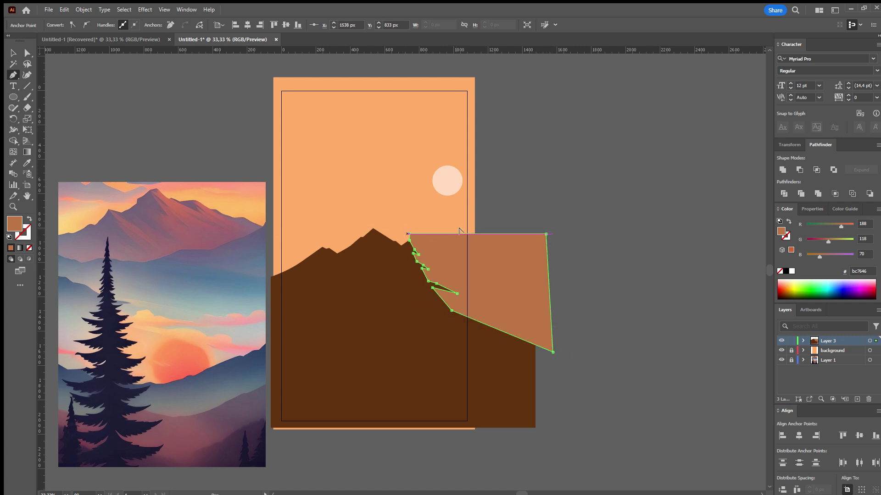
pyautogui.scroll(1, 469, 243)
# Finish the facet and paste a copy of the mountain shape in front of the original.
pyautogui.click(14, 52)
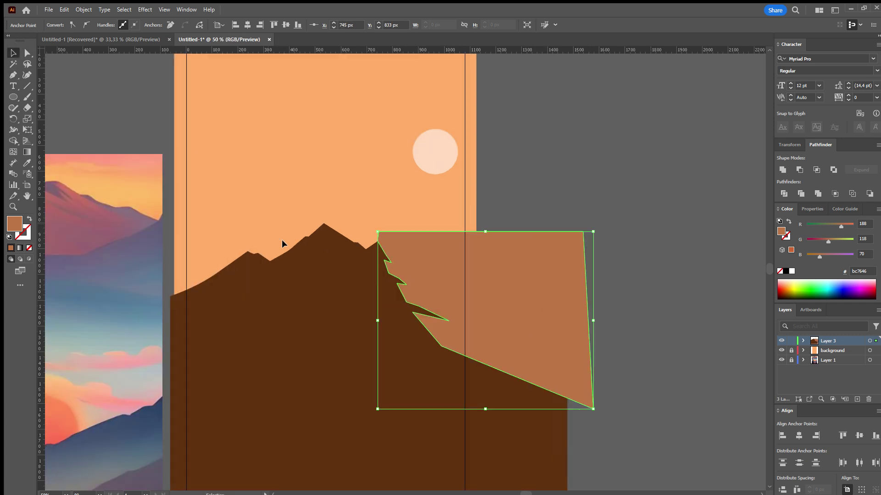
pyautogui.moveTo(481, 268); pyautogui.dragTo(564, 258)
pyautogui.hotkey('ctrl', 'z')
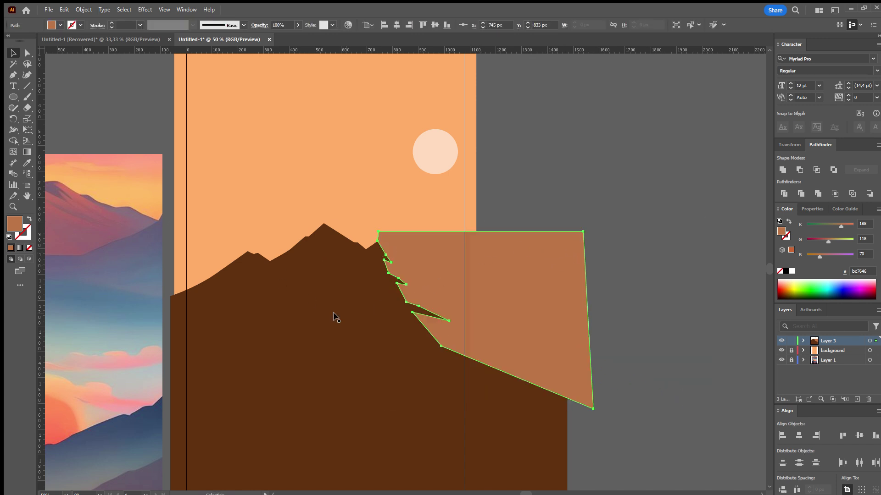
pyautogui.click(322, 323)
pyautogui.press('a')
pyautogui.press('v')
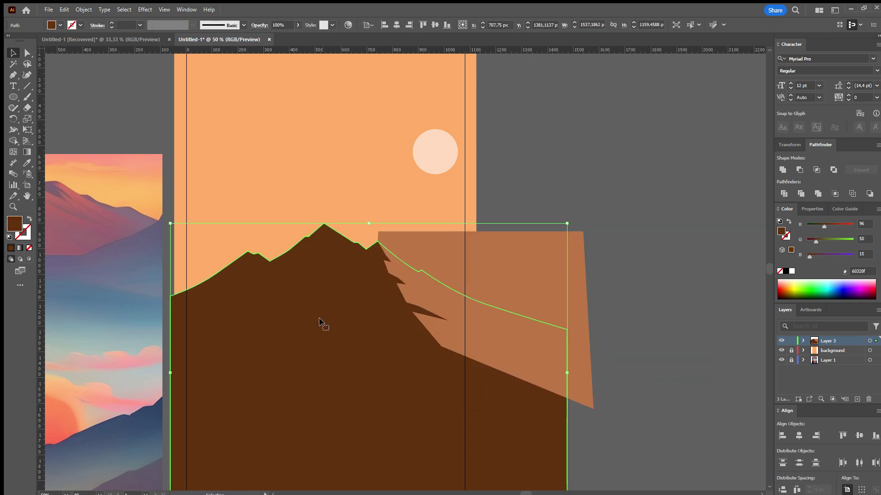
pyautogui.press('a')
pyautogui.press('v')
pyautogui.moveTo(338, 321); pyautogui.dragTo(255, 281)
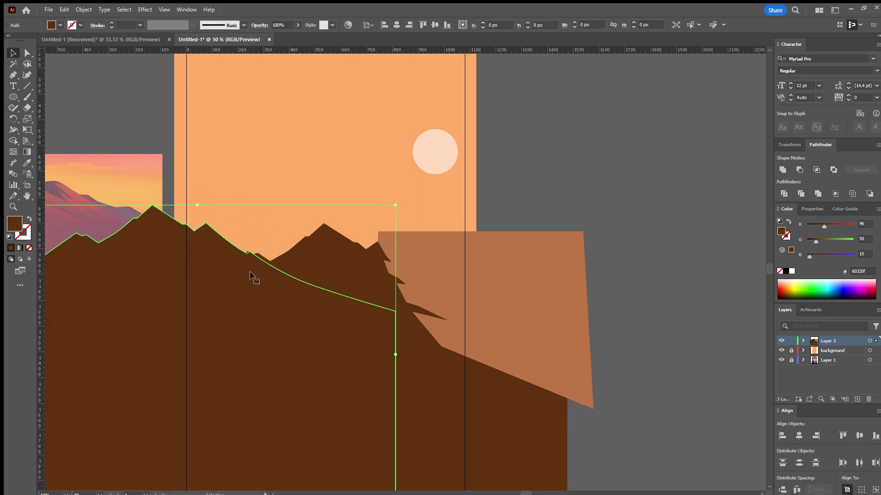
pyautogui.hotkey('ctrl', 'z')
# Select the mountain copy with the lighter facet and apply Pathfinder Intersect.
pyautogui.click(378, 224)
pyautogui.click(336, 269)
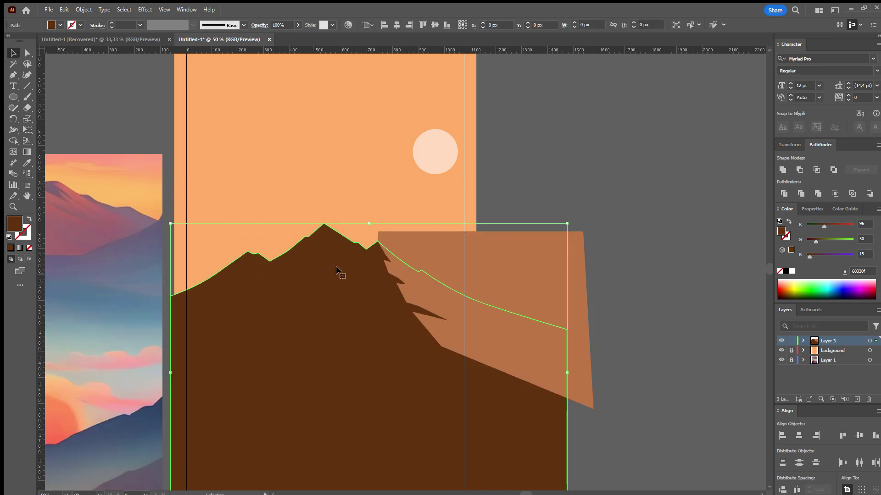
pyautogui.keyDown('shift'); pyautogui.click(539, 256); pyautogui.keyUp('shift')
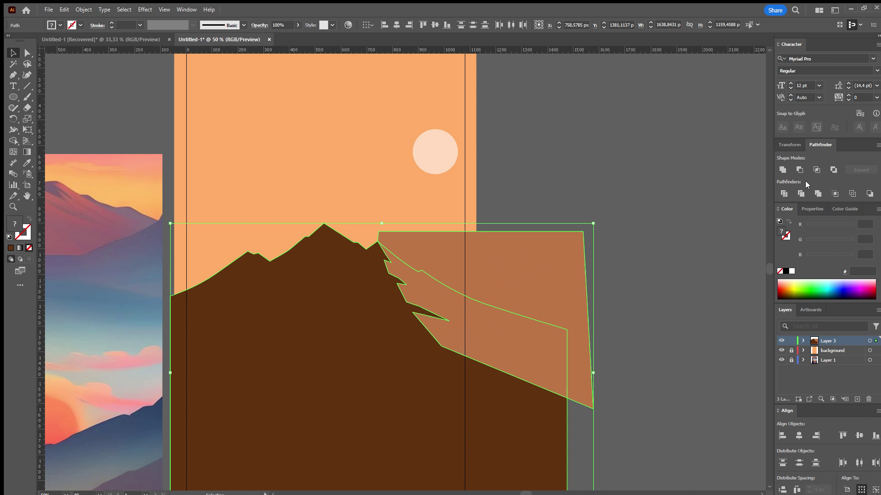
pyautogui.click(810, 169)
pyautogui.click(545, 206)
pyautogui.scroll(-1, 572, 205)
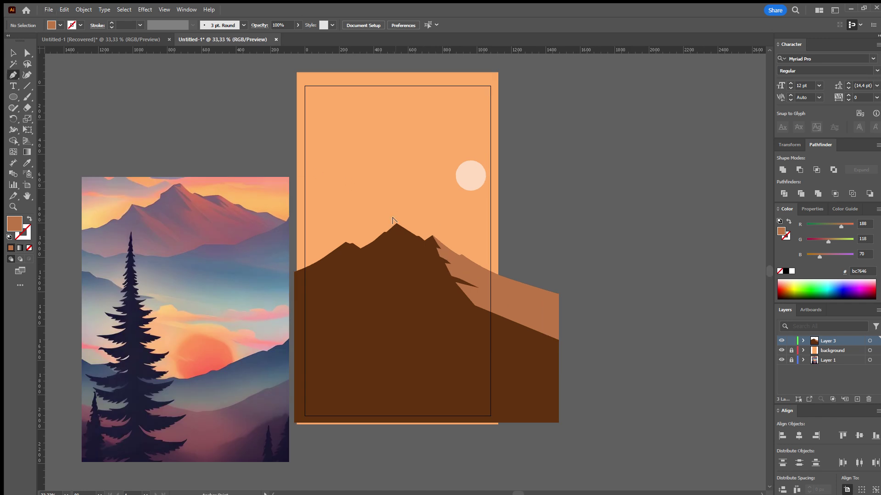
# Start a Pen path at the main peak and zigzag down the peak's right face.
pyautogui.scroll(3, 392, 221)
pyautogui.scroll(-1, 413, 215)
pyautogui.scroll(-1, 416, 215)
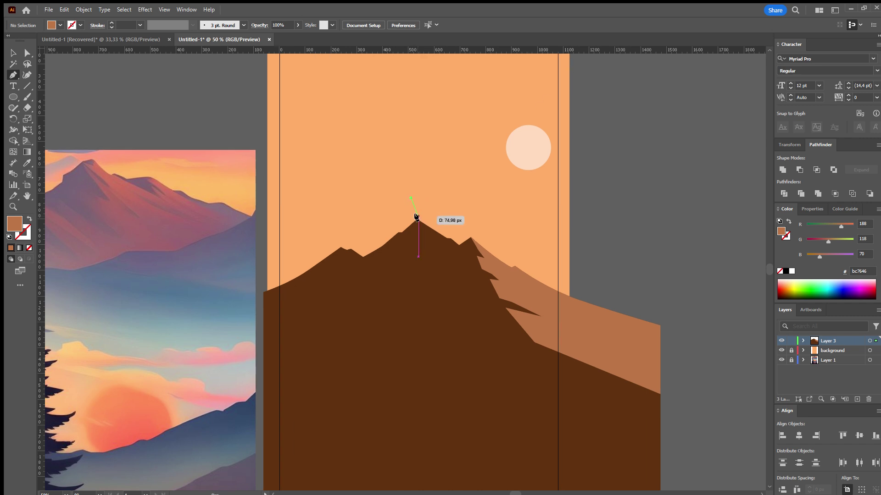
pyautogui.scroll(2, 415, 221)
pyautogui.moveTo(415, 205); pyautogui.dragTo(426, 240)
pyautogui.click(436, 241)
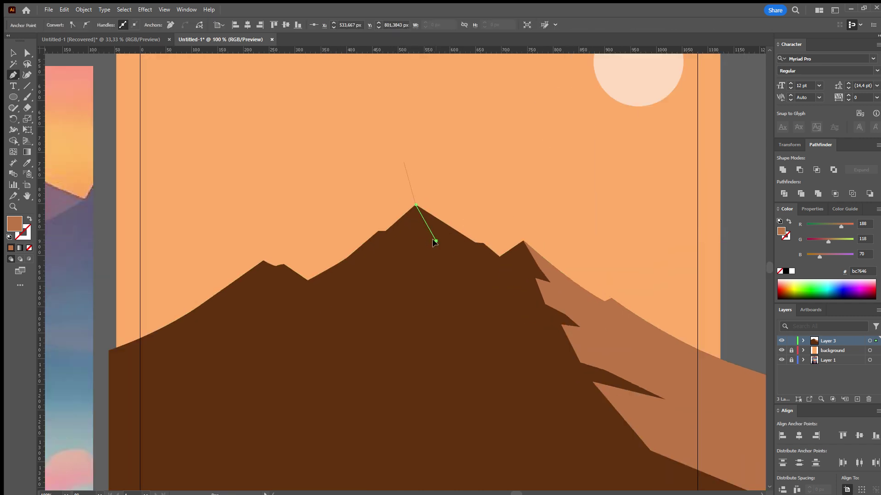
pyautogui.moveTo(466, 270); pyautogui.dragTo(423, 253)
pyautogui.click(426, 253)
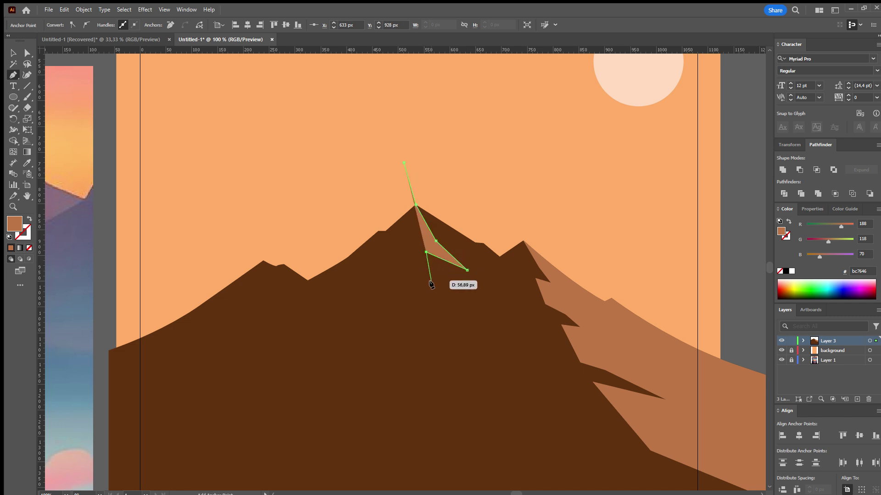
pyautogui.click(435, 287)
# Continue the zigzag points further down the right slope of the mountain.
pyautogui.click(473, 307)
pyautogui.click(481, 328)
pyautogui.click(442, 321)
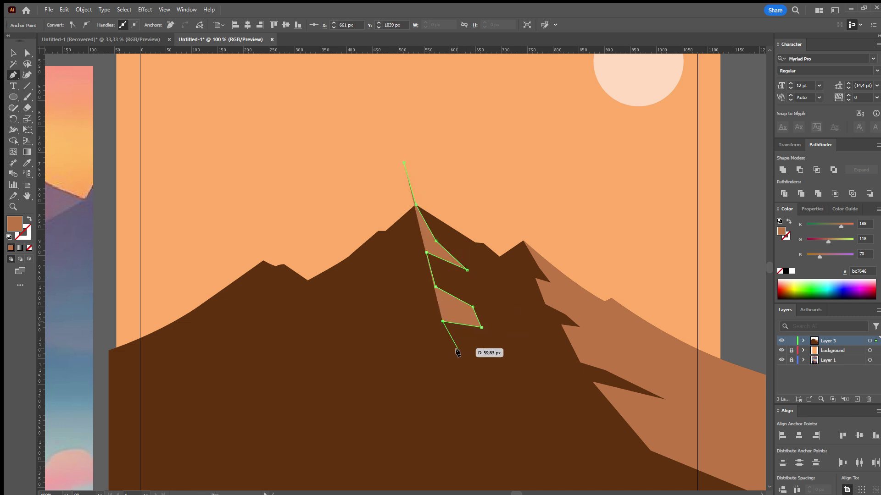
pyautogui.click(475, 383)
pyautogui.scroll(-1, 476, 382)
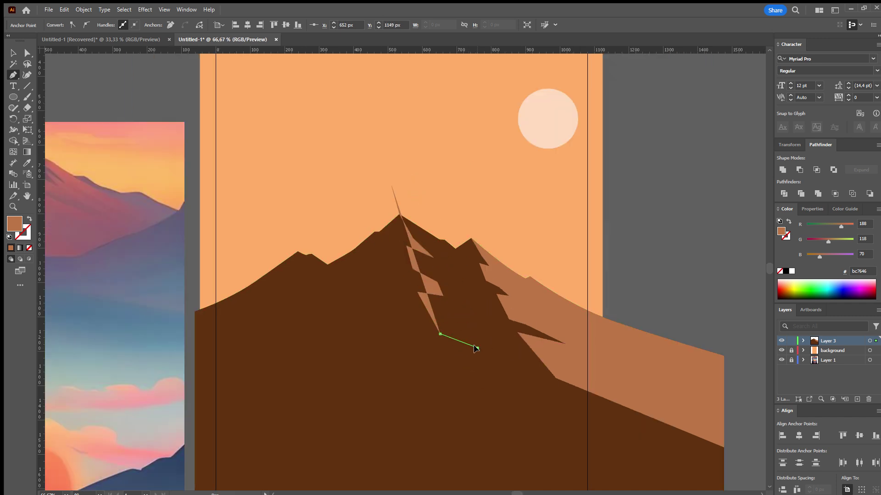
pyautogui.click(473, 363)
pyautogui.scroll(-2, 473, 363)
pyautogui.hotkey('ctrl', 'z')
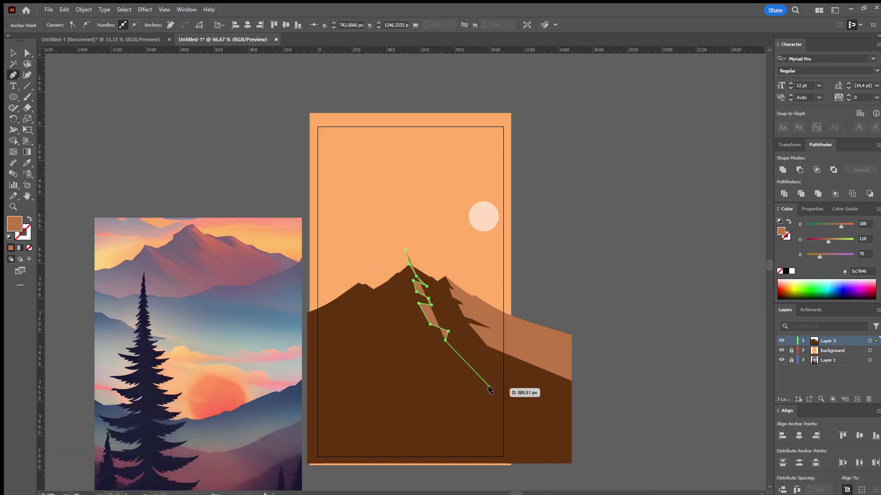
pyautogui.click(494, 391)
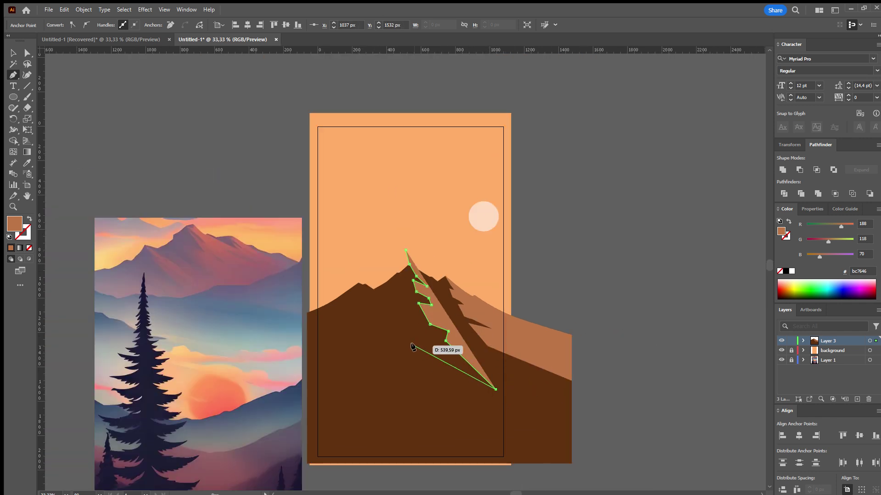
pyautogui.press('Escape')
# Extend the outline to the mountain's base and past its right edge, shown unfilled.
pyautogui.click(427, 341)
pyautogui.click(470, 403)
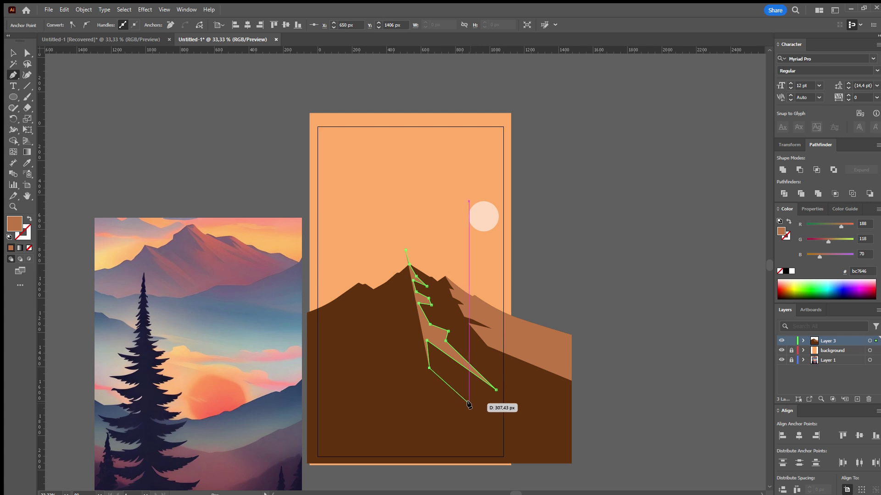
pyautogui.click(405, 367)
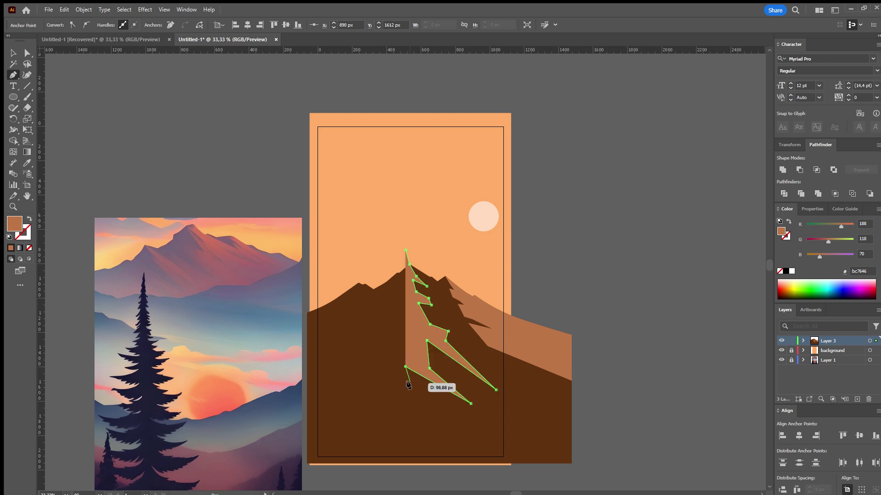
pyautogui.click(412, 416)
pyautogui.hotkey('ctrl', '-')
pyautogui.hotkey('ctrl', '-')
pyautogui.click(467, 411)
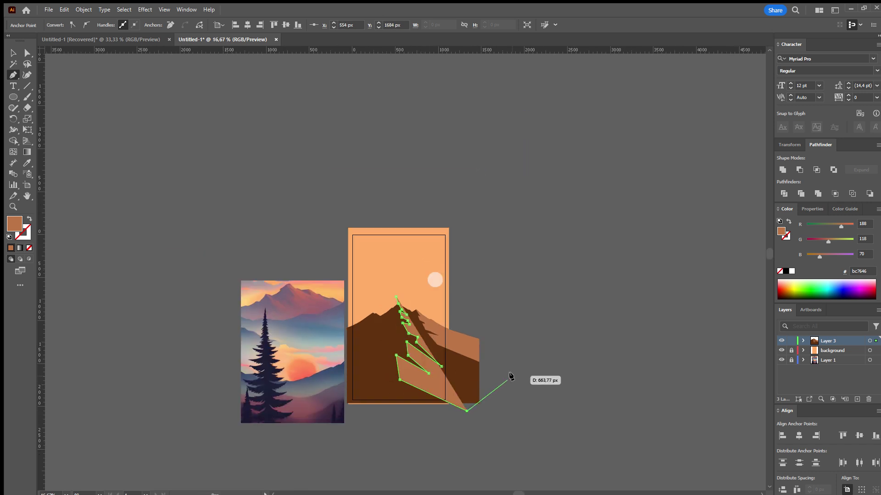
pyautogui.click(513, 373)
pyautogui.scroll(1, 477, 353)
pyautogui.click(29, 219)
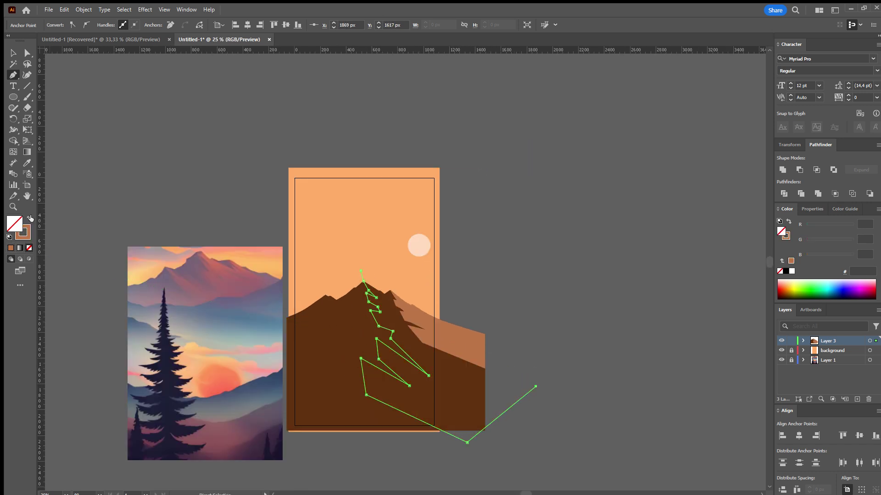
pyautogui.scroll(3, 427, 351)
# Trace the path back up the right slope and along the ridge toward the secondary peak.
pyautogui.click(464, 337)
pyautogui.click(408, 323)
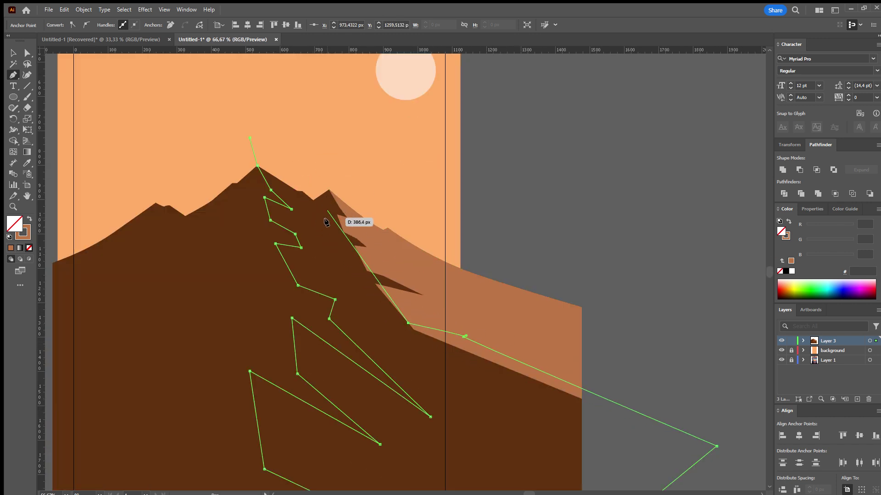
pyautogui.click(351, 273)
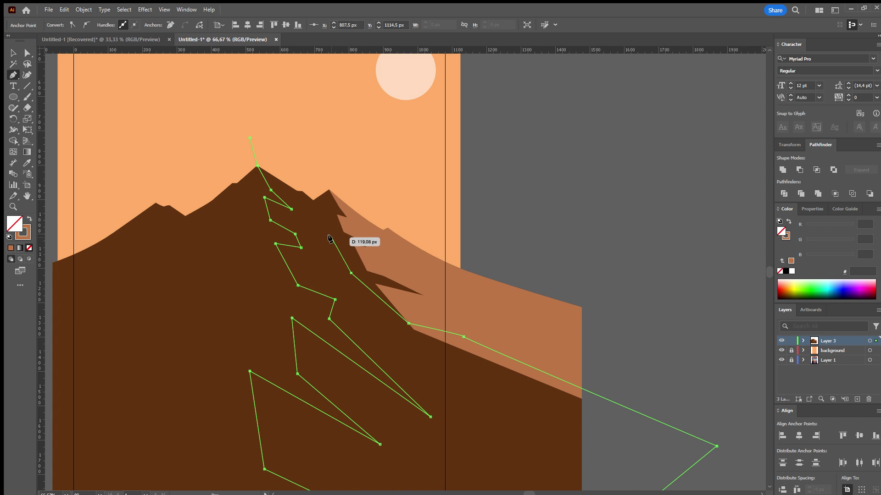
pyautogui.click(330, 237)
pyautogui.click(323, 210)
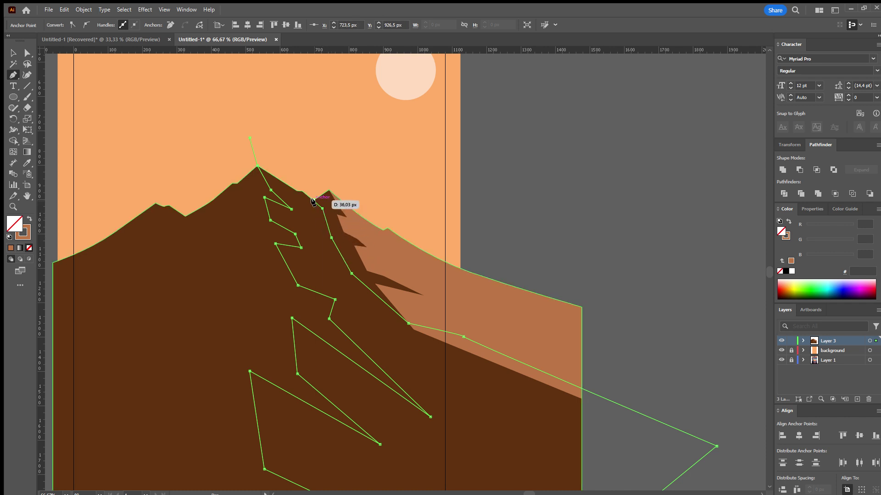
pyautogui.click(313, 200)
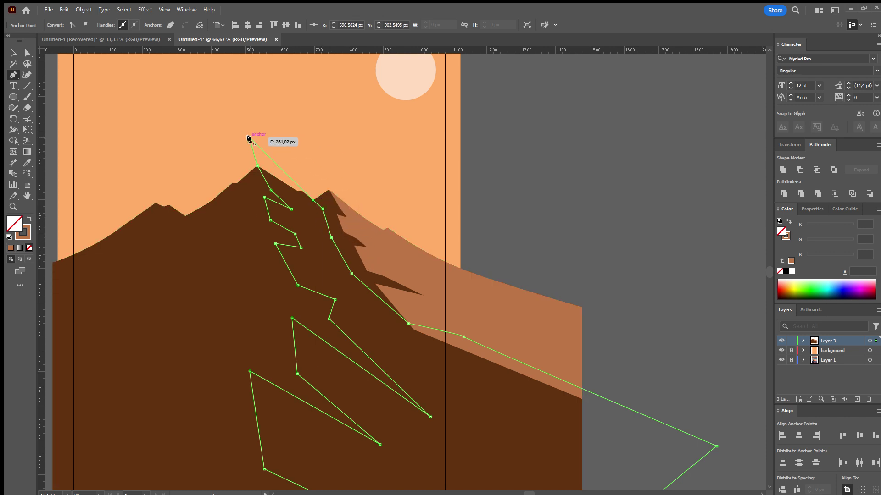
# Close the facet, fill it light brown, and select the dark mountain shape.
pyautogui.click(12, 52)
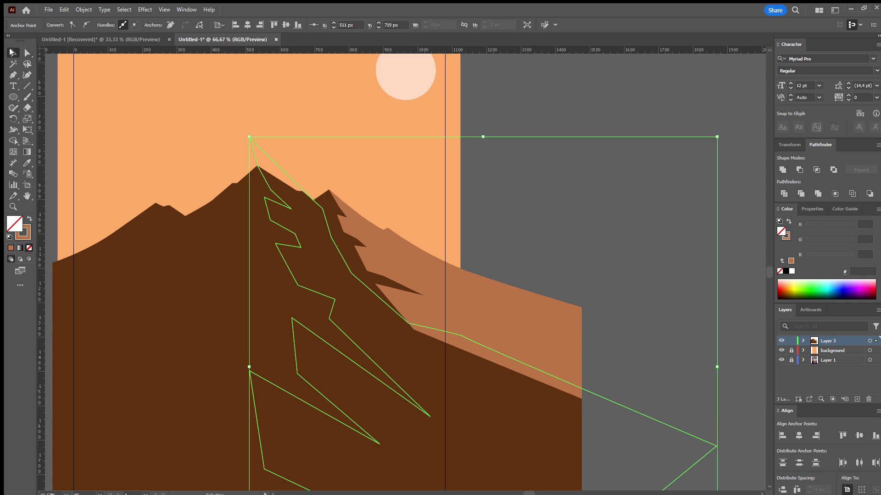
pyautogui.click(29, 221)
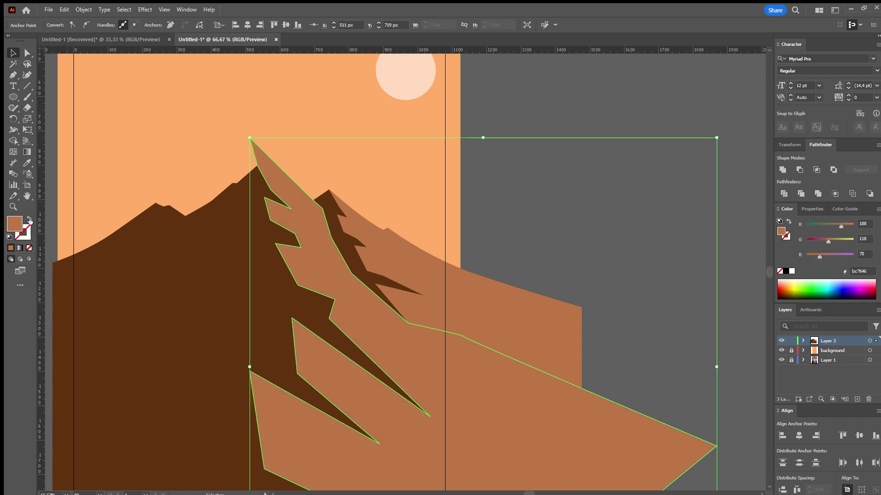
pyautogui.click(109, 164)
pyautogui.click(183, 250)
pyautogui.press('a')
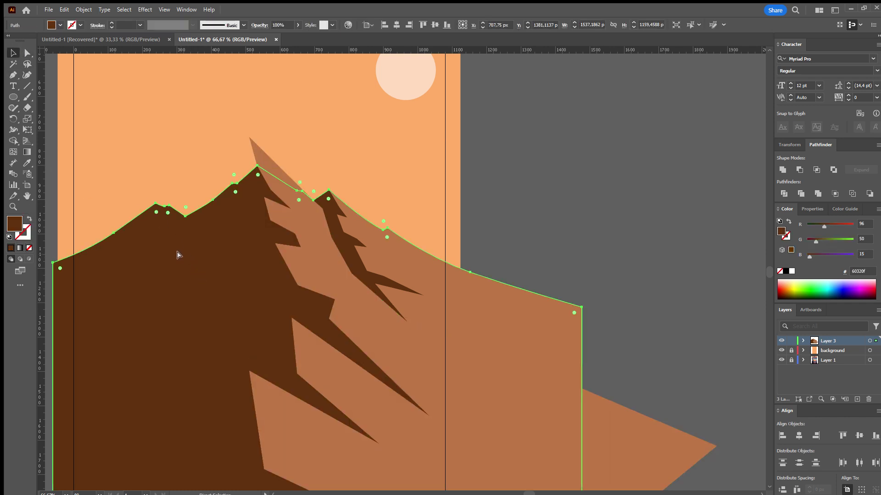
pyautogui.press('v')
pyautogui.moveTo(198, 284); pyautogui.dragTo(291, 270)
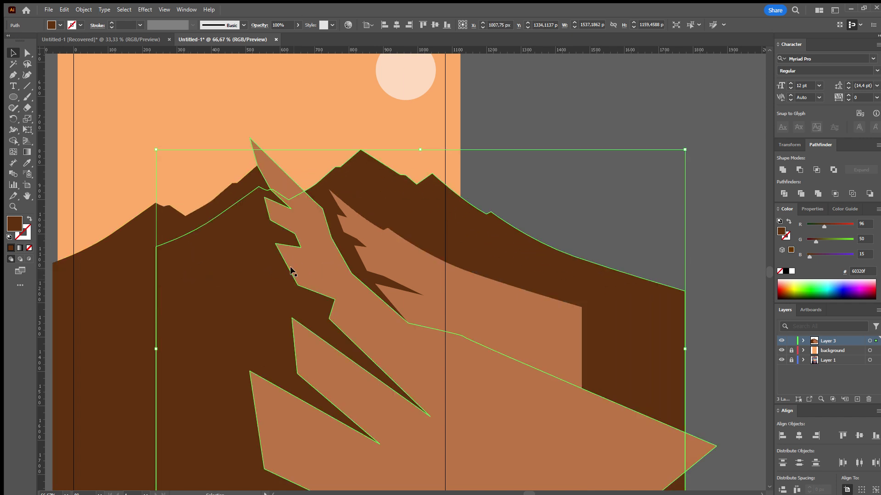
pyautogui.hotkey('ctrl', 'z')
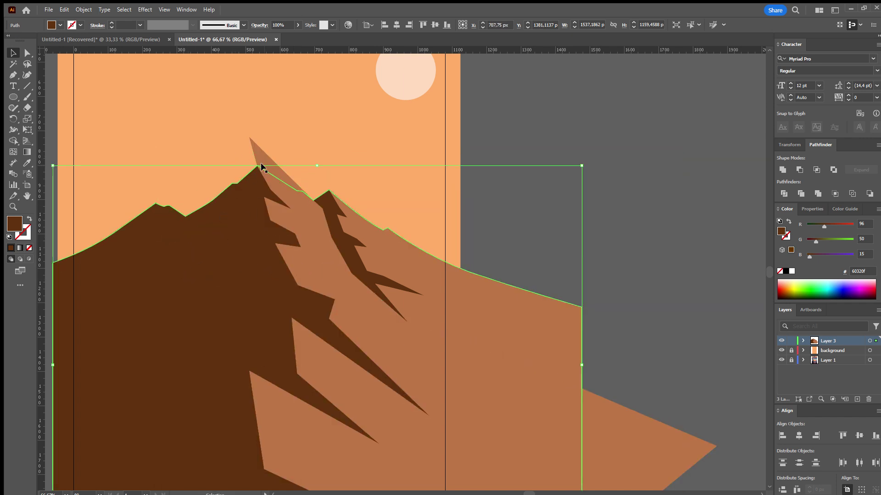
# Add the facet to the selection and apply Pathfinder Intersect to trim it to the mountain.
pyautogui.keyDown('shift'); pyautogui.click(262, 161); pyautogui.keyUp('shift')
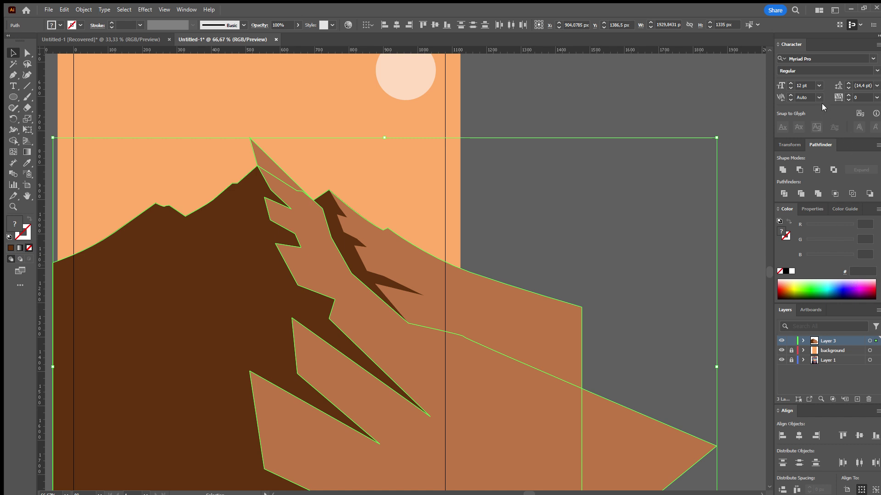
pyautogui.click(815, 170)
pyautogui.click(548, 145)
pyautogui.scroll(-1, 587, 161)
pyautogui.scroll(-1, 629, 258)
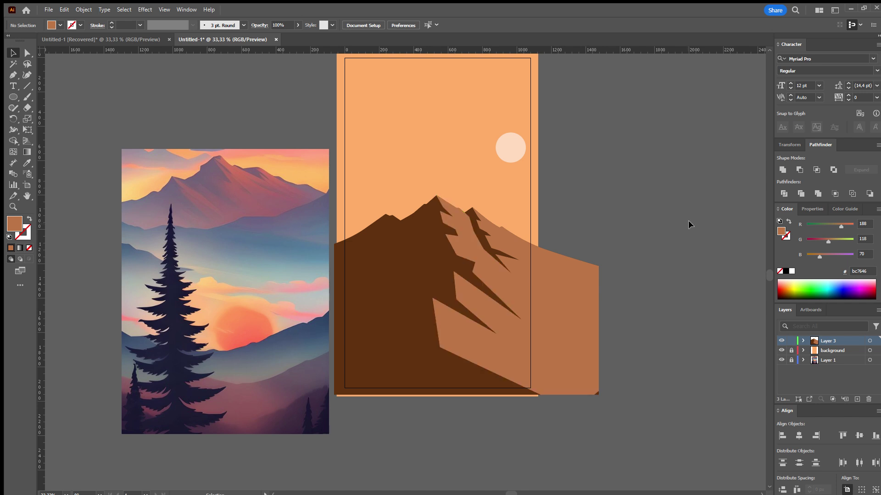
pyautogui.scroll(1, 614, 224)
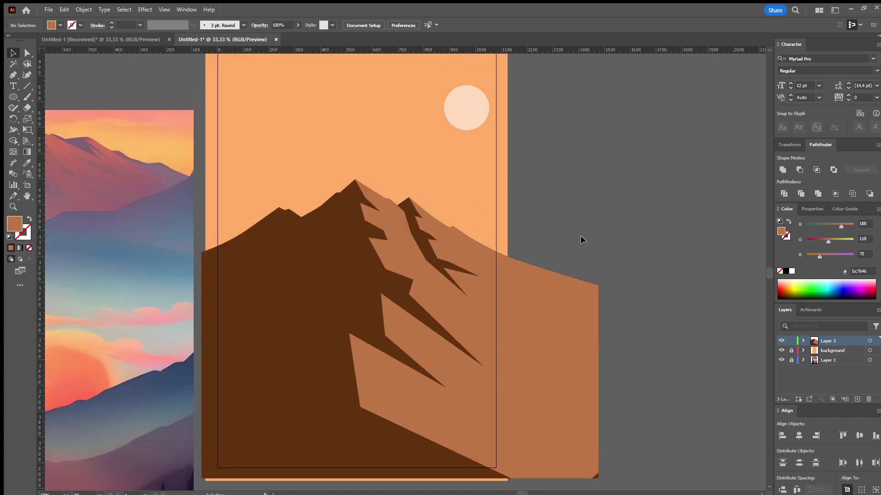
# Try an orange fill on the facet, then revert to light brown (R188 G118 B70).
pyautogui.click(451, 326)
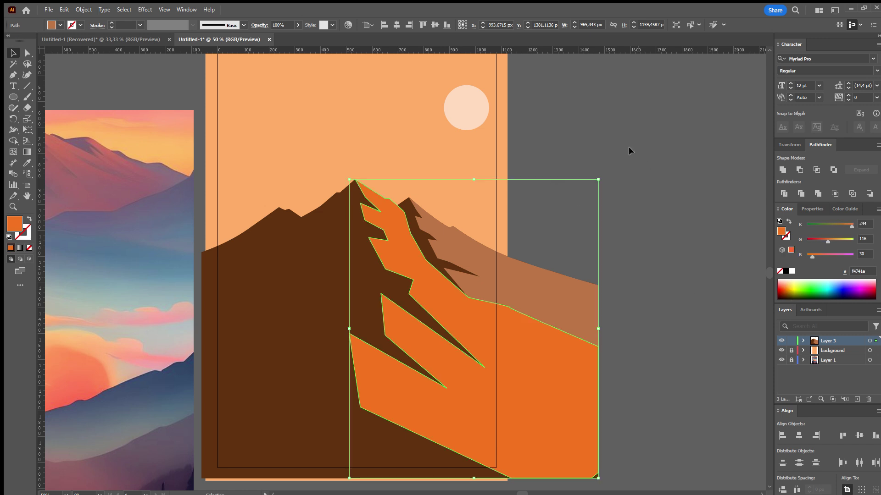
pyautogui.click(555, 265)
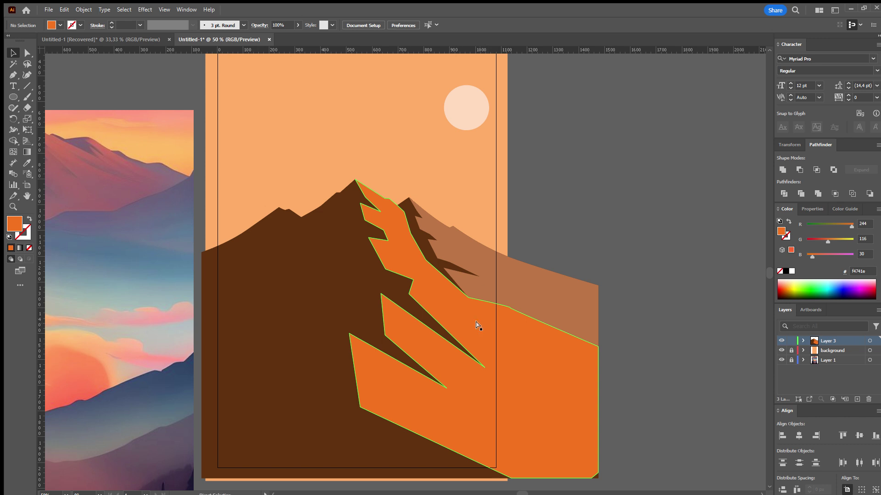
pyautogui.hotkey('ctrl', 'z')
pyautogui.click(527, 245)
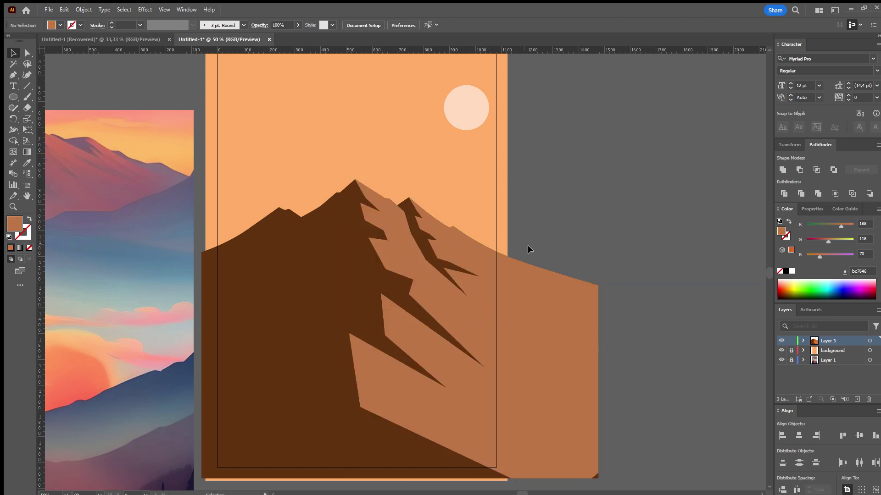
pyautogui.keyDown('alt'); pyautogui.scroll(-1, 620, 281); pyautogui.keyUp('alt')
pyautogui.keyDown('alt'); pyautogui.scroll(1, 419, 260); pyautogui.keyUp('alt')
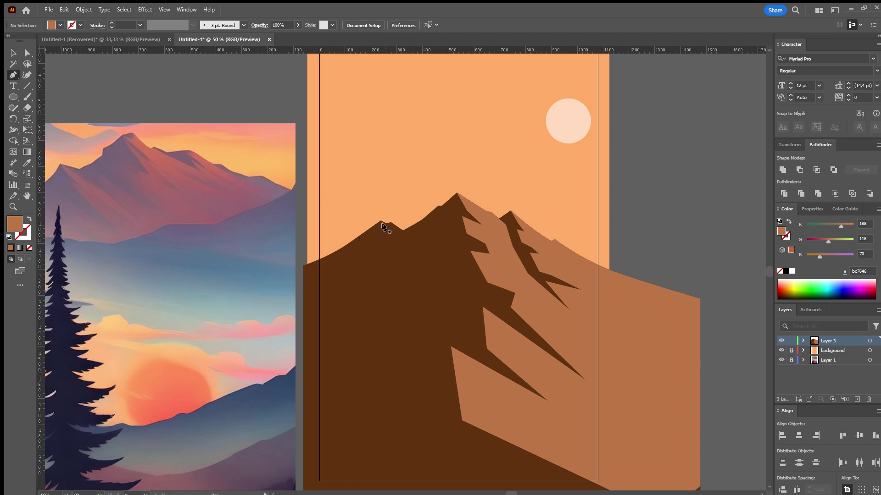
# Pen-draw a zigzag facet outline from the left summit down the slope.
pyautogui.keyDown('alt'); pyautogui.scroll(1, 382, 225); pyautogui.keyUp('alt')
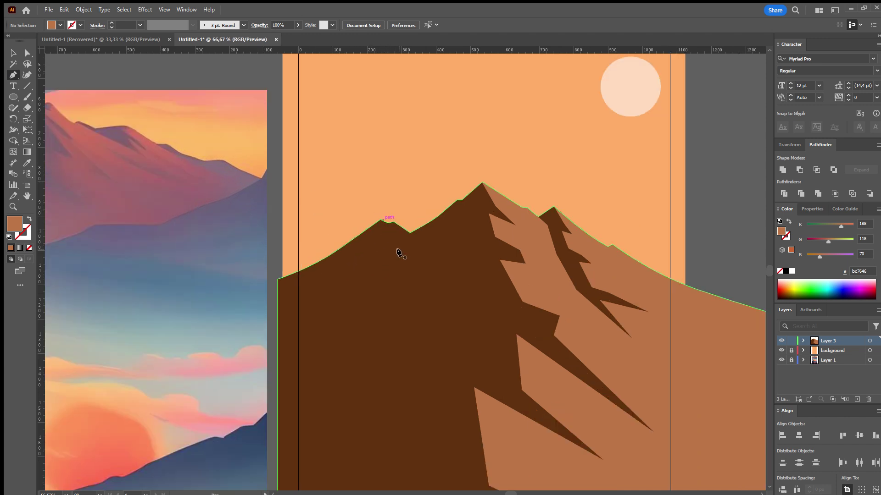
pyautogui.click(370, 179)
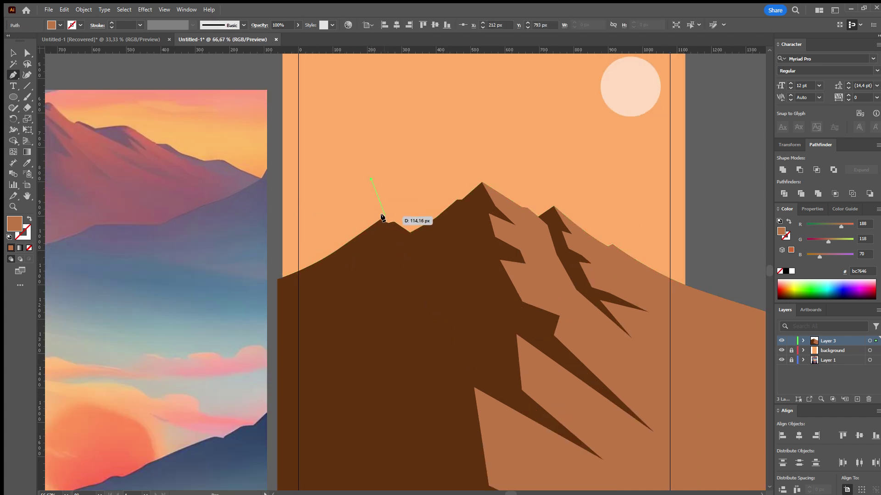
pyautogui.click(381, 221)
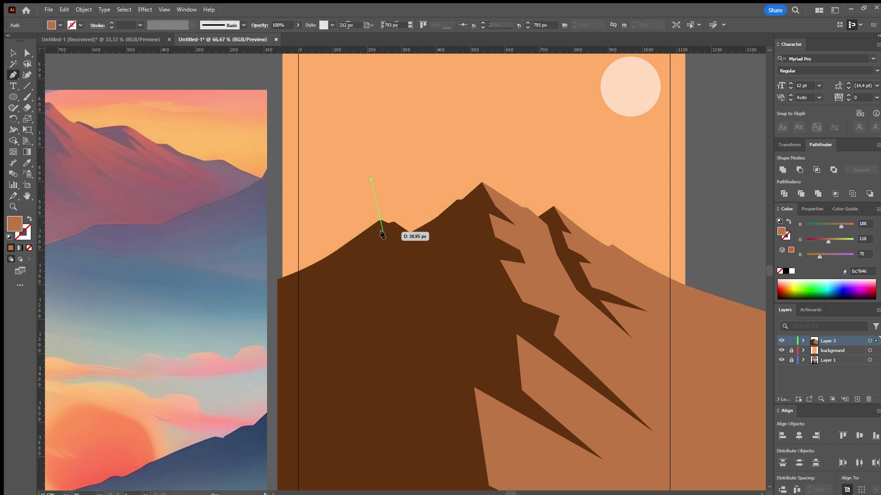
pyautogui.click(387, 249)
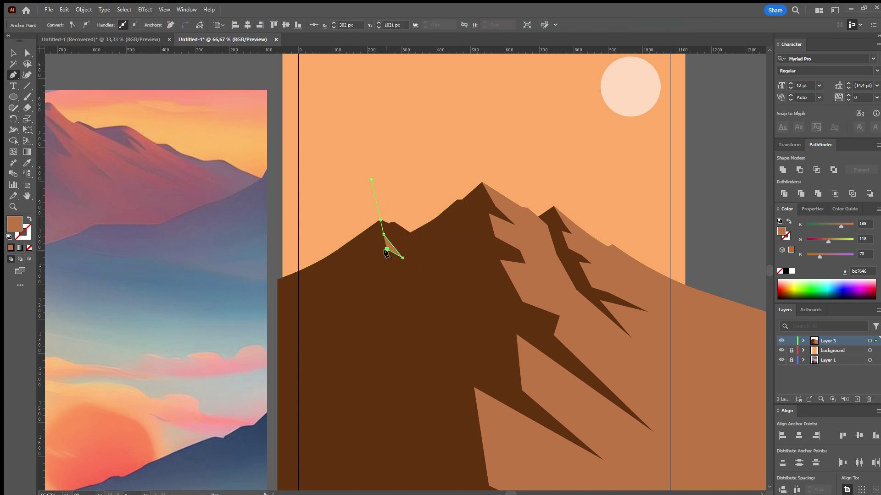
pyautogui.click(399, 270)
pyautogui.click(403, 286)
pyautogui.click(430, 294)
pyautogui.click(429, 312)
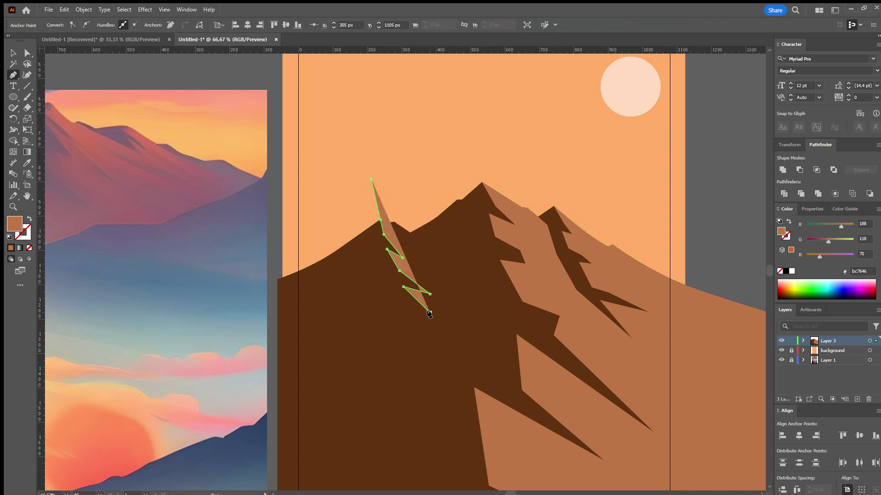
pyautogui.click(460, 367)
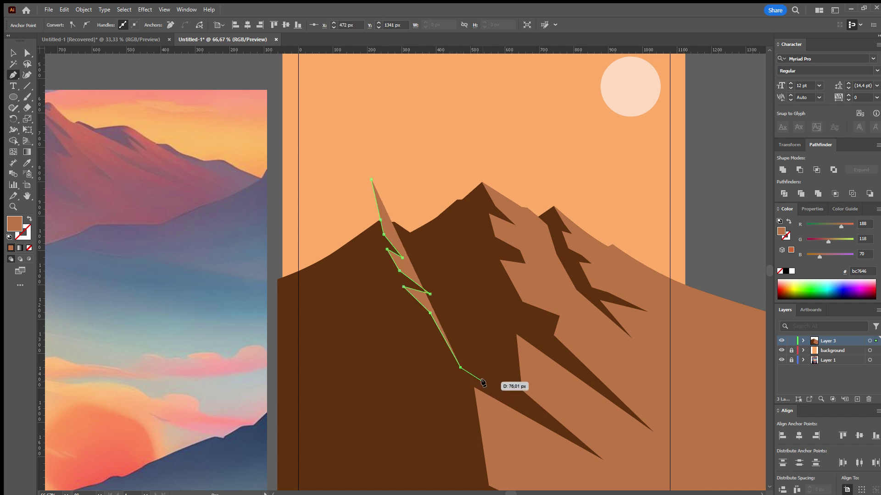
pyautogui.click(503, 390)
pyautogui.click(455, 288)
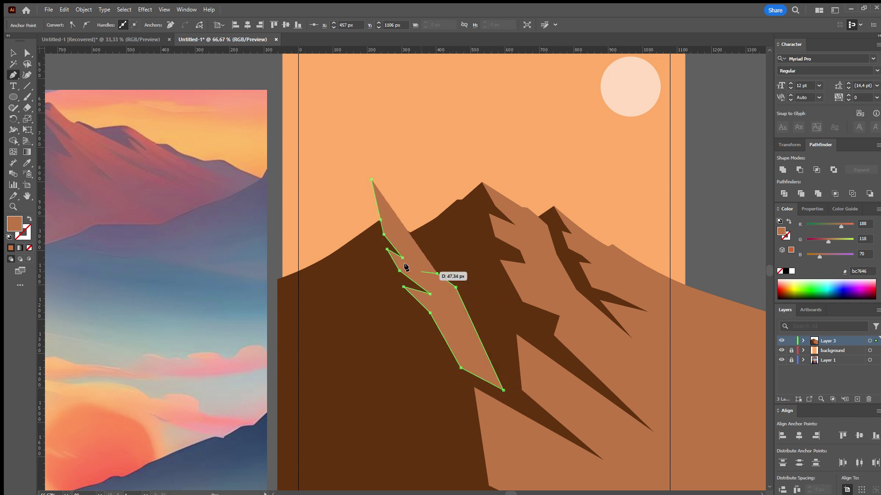
pyautogui.click(437, 274)
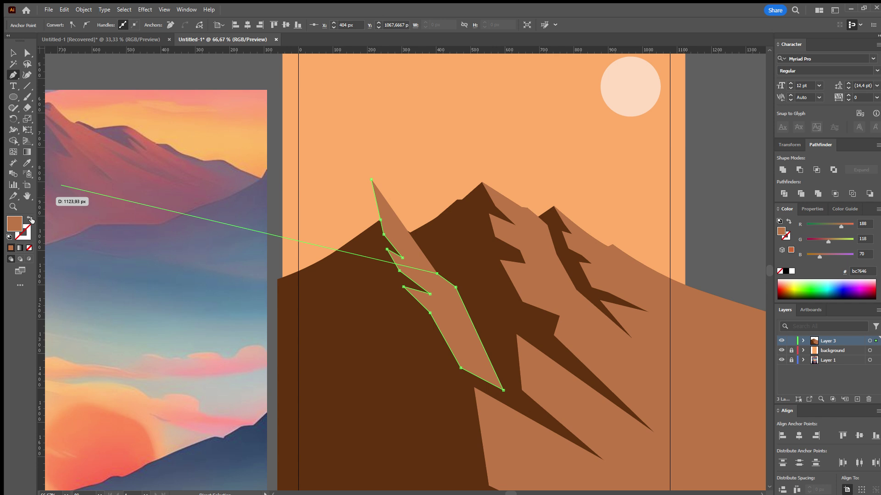
# Make the outline unfilled and route it back up over the ridge, closing it at its start.
pyautogui.click(31, 220)
pyautogui.scroll(1, 436, 231)
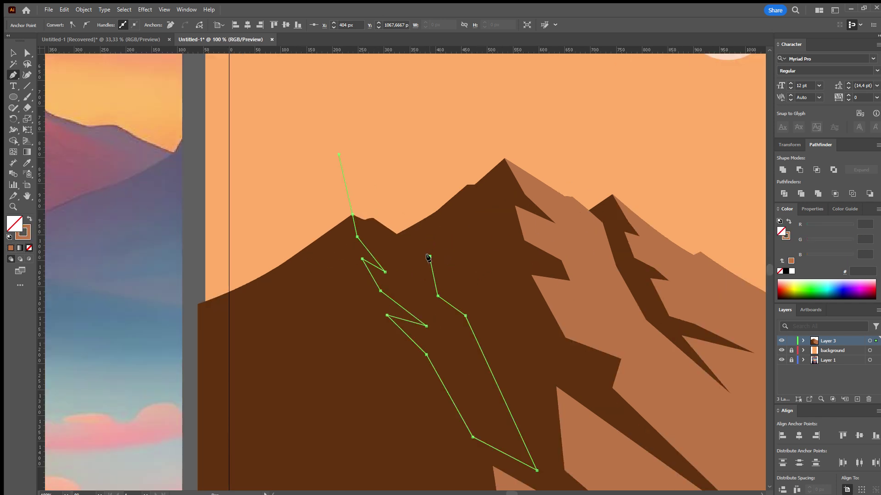
pyautogui.scroll(1, 428, 257)
pyautogui.hotkey('ctrl', 'z')
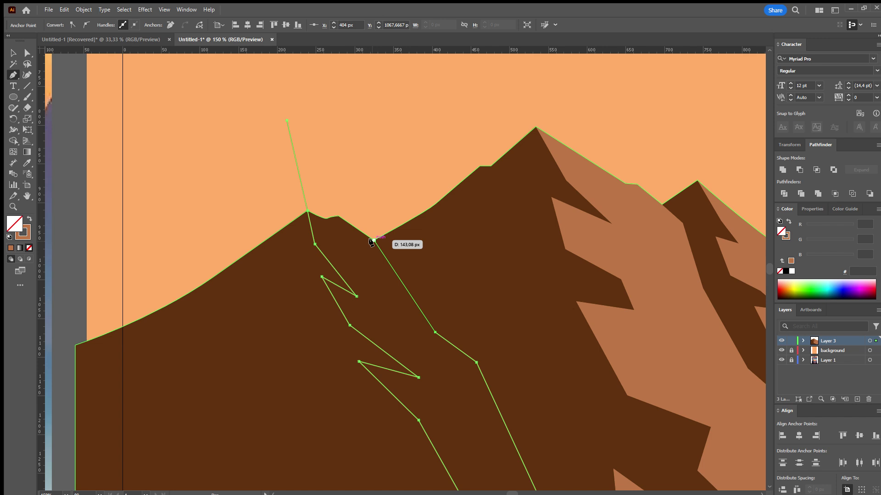
pyautogui.click(431, 289)
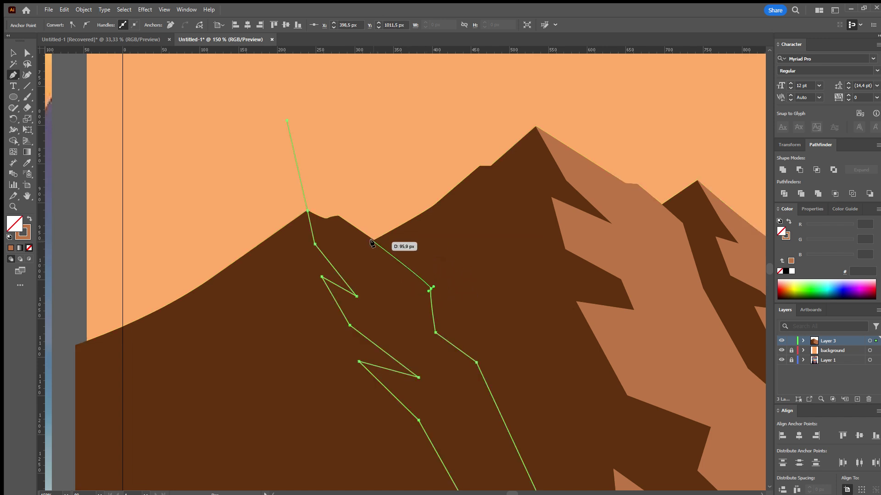
pyautogui.click(374, 240)
pyautogui.click(357, 174)
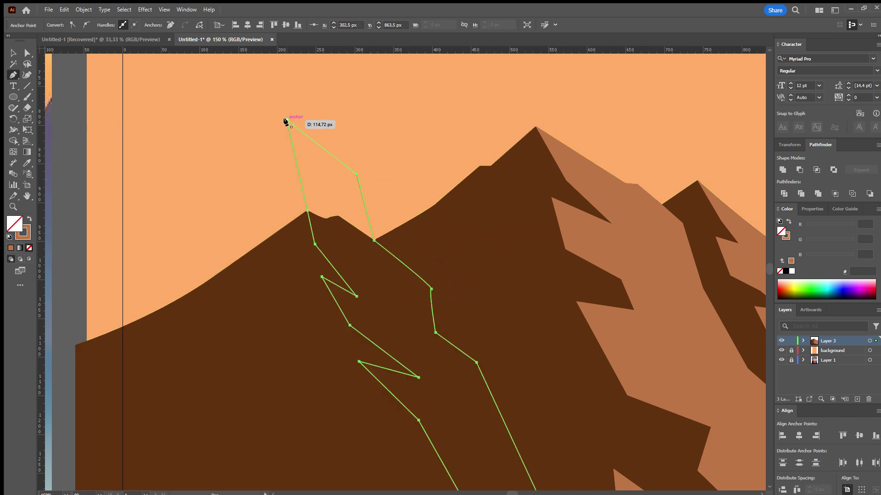
pyautogui.hotkey('ctrl', 'z')
pyautogui.hotkey('ctrl', 'z')
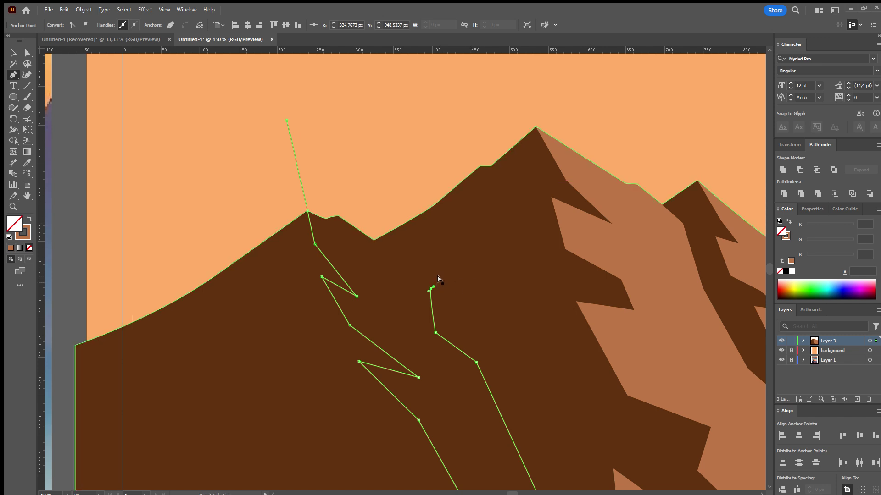
pyautogui.click(445, 252)
pyautogui.click(460, 209)
pyautogui.click(479, 167)
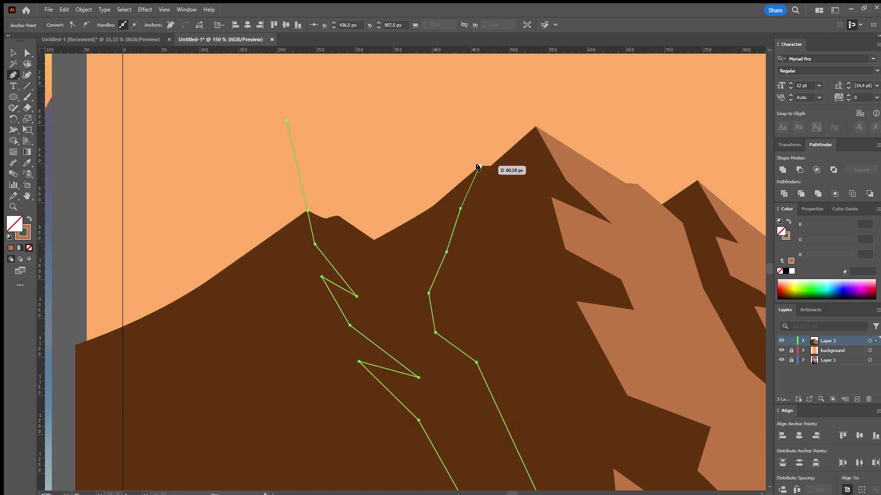
pyautogui.click(380, 98)
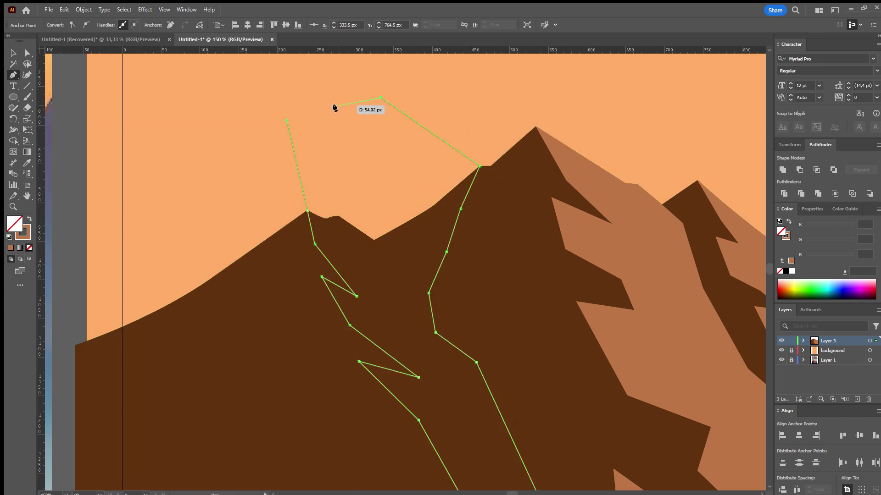
pyautogui.click(286, 120)
# Intersect the outline with the dark mountain and fill the facet light brown (R188 G118 B70).
pyautogui.press('v')
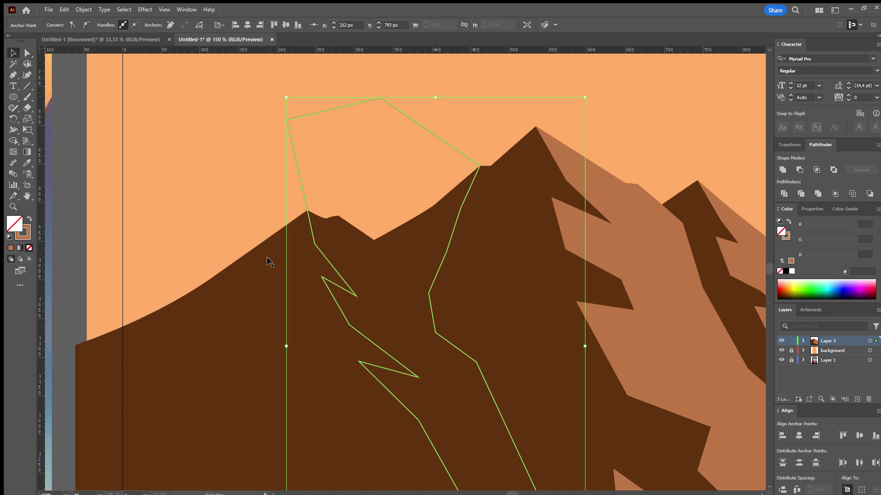
pyautogui.press('a')
pyautogui.click(266, 263)
pyautogui.press('v')
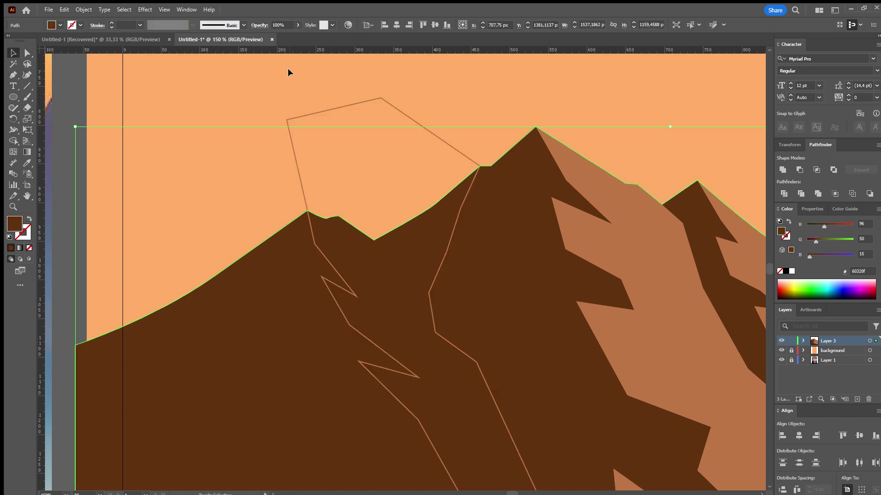
pyautogui.keyDown('shift'); pyautogui.click(349, 131); pyautogui.keyUp('shift')
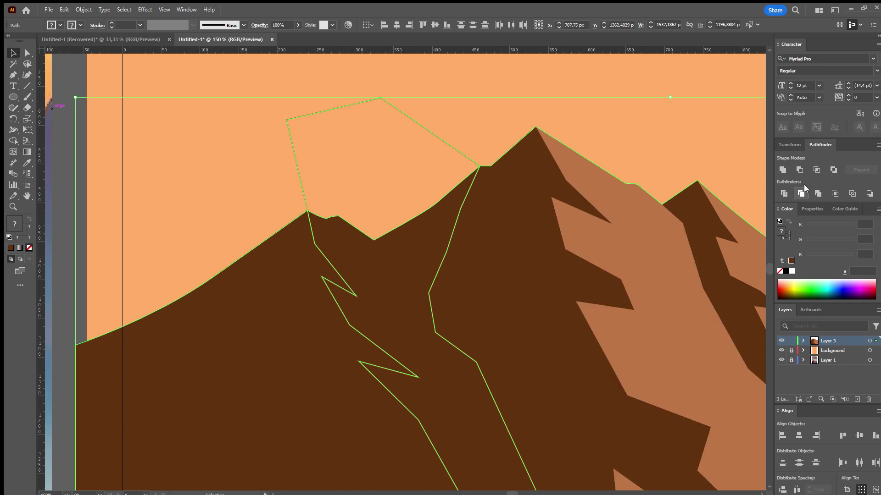
pyautogui.click(815, 170)
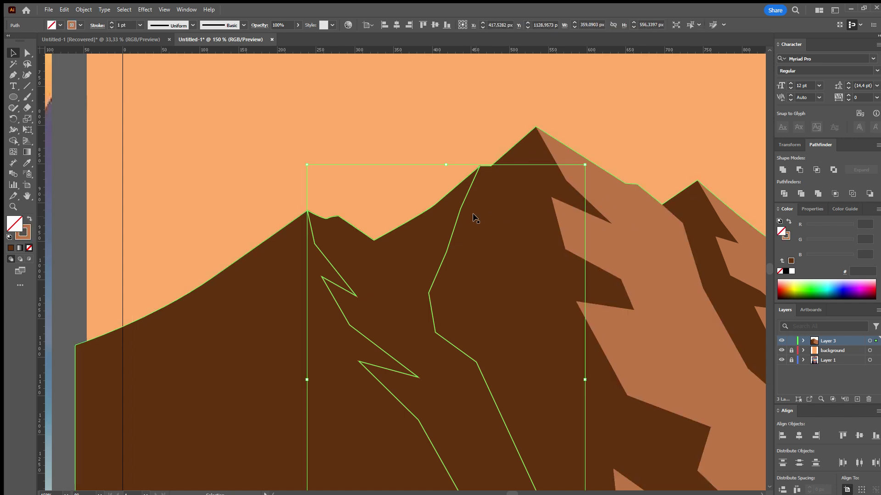
pyautogui.click(30, 220)
pyautogui.scroll(-3, 321, 188)
# Deselect the facet and zoom out to view the whole poster trimmed to the artboard.
pyautogui.scroll(-2, 405, 192)
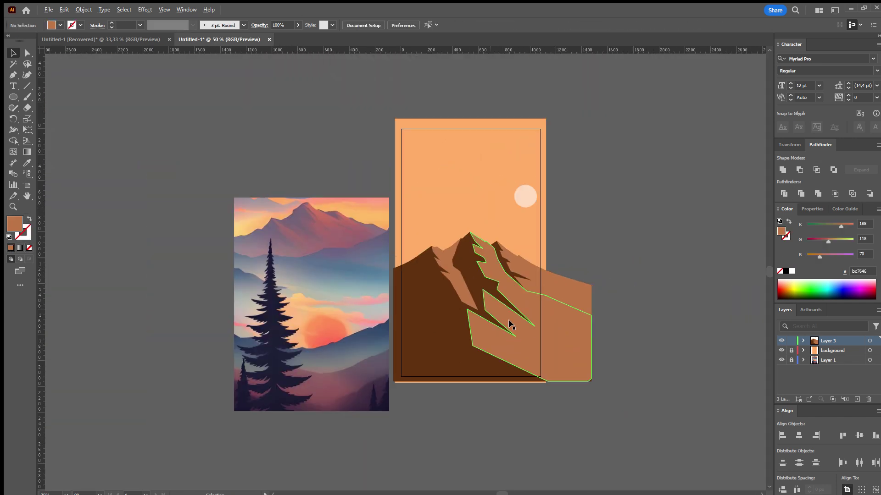
pyautogui.click(645, 364)
pyautogui.scroll(1, 610, 327)
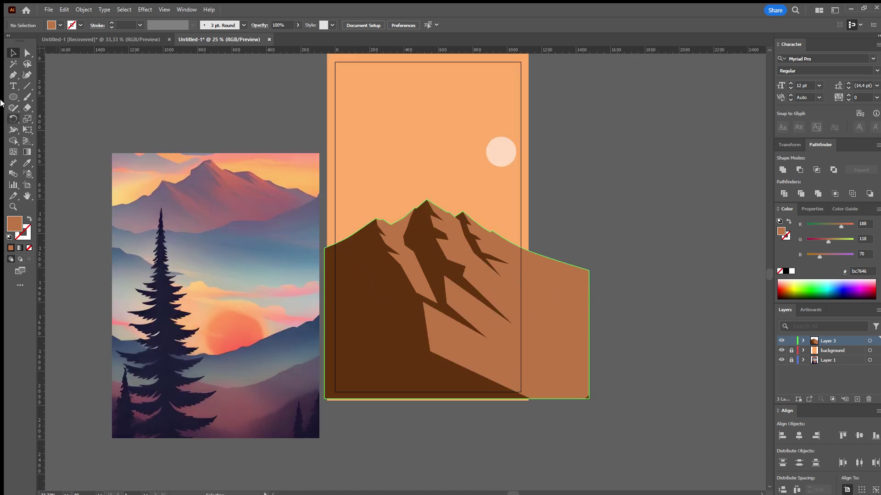
pyautogui.scroll(-1, 539, 319)
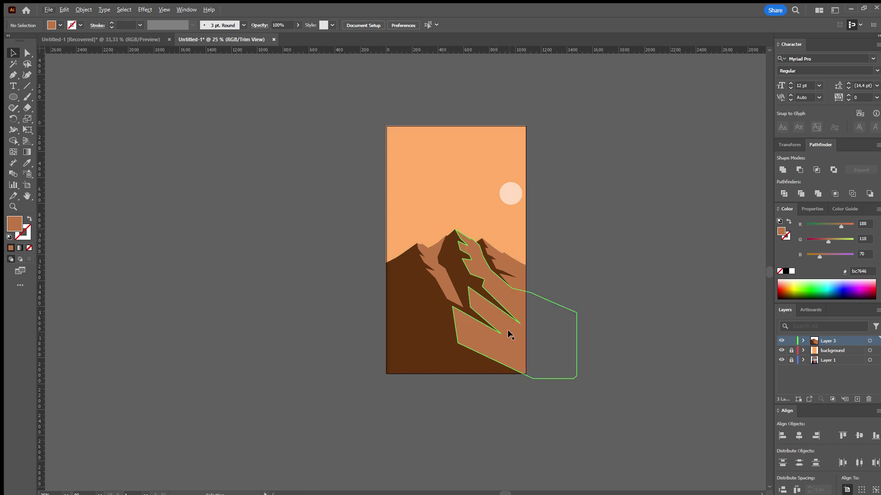
pyautogui.hotkey('ctrl', '-')
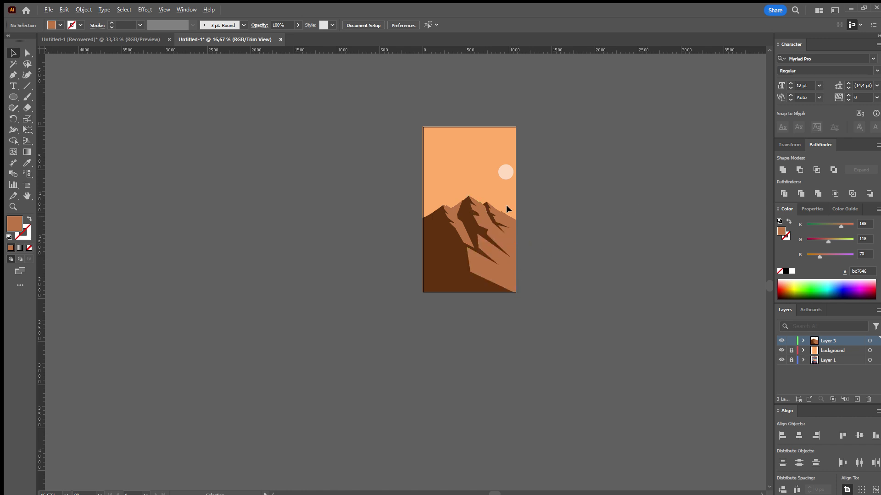
pyautogui.scroll(1, 506, 204)
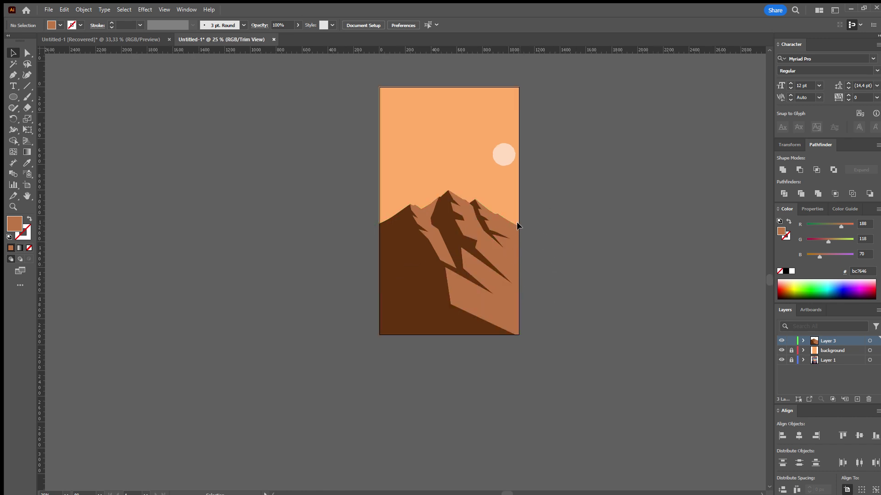
pyautogui.scroll(1, 485, 204)
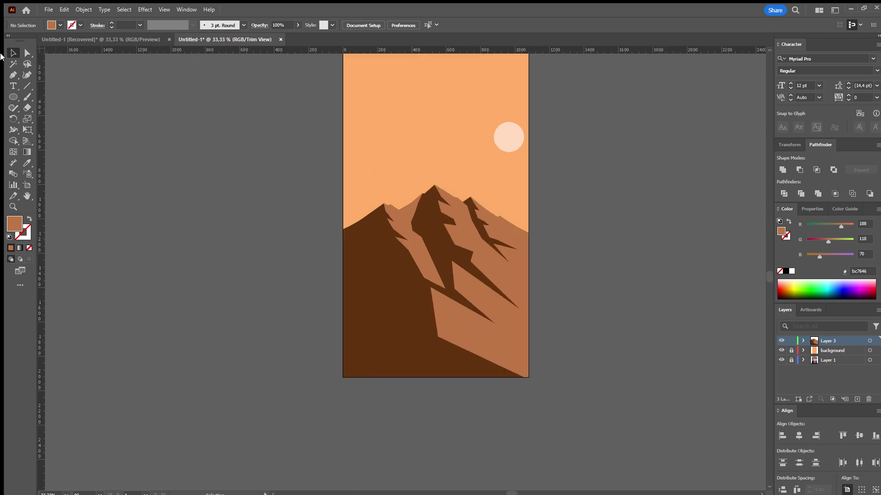
pyautogui.click(10, 73)
pyautogui.scroll(1, 440, 197)
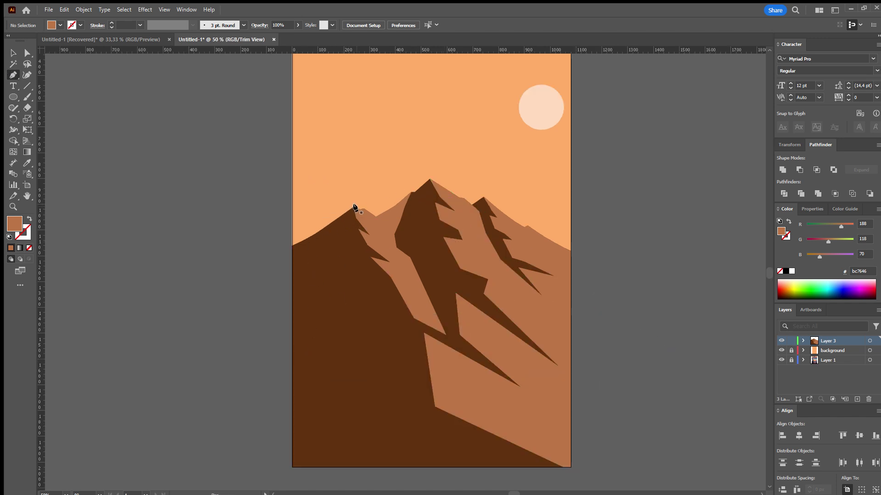
# Begin a facet outline at the left peak, zigzagging down the left slope.
pyautogui.click(349, 186)
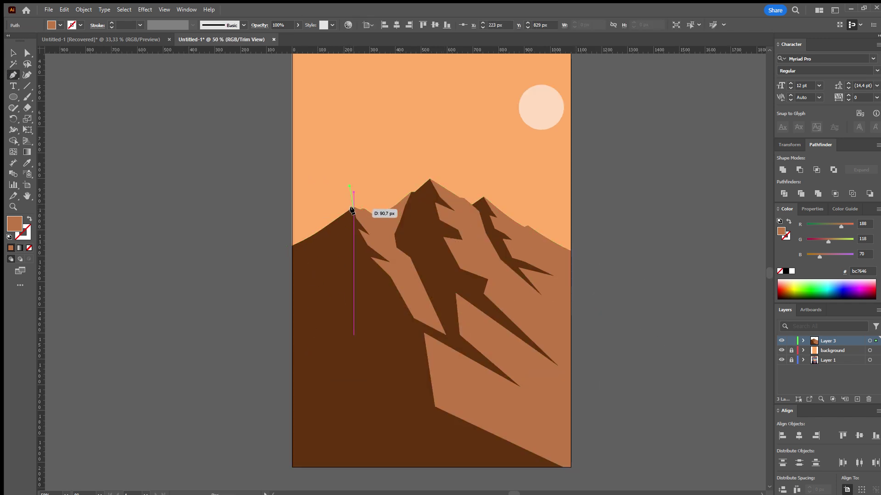
pyautogui.click(353, 208)
pyautogui.scroll(1, 331, 234)
pyautogui.click(325, 248)
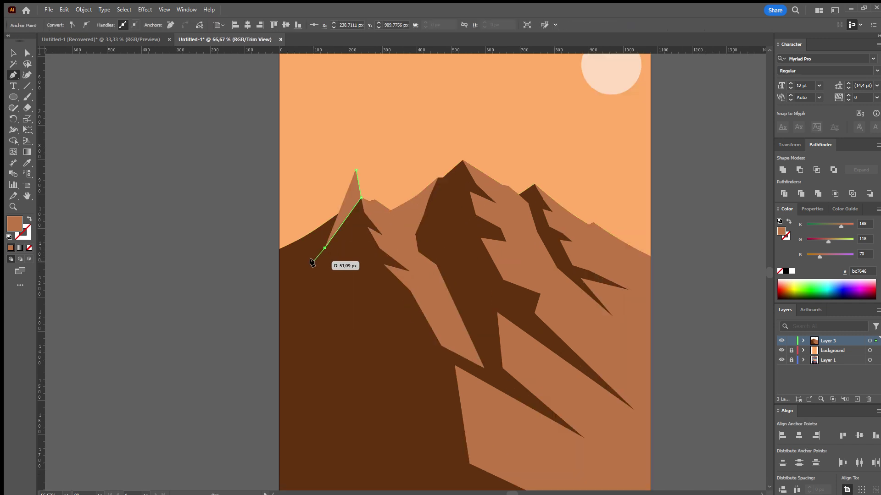
pyautogui.click(313, 265)
pyautogui.click(313, 304)
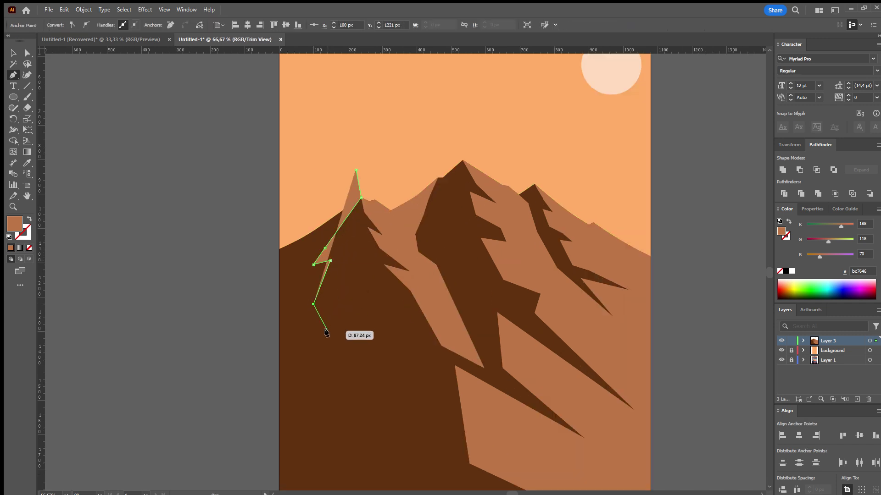
pyautogui.click(316, 353)
pyautogui.scroll(-1, 317, 293)
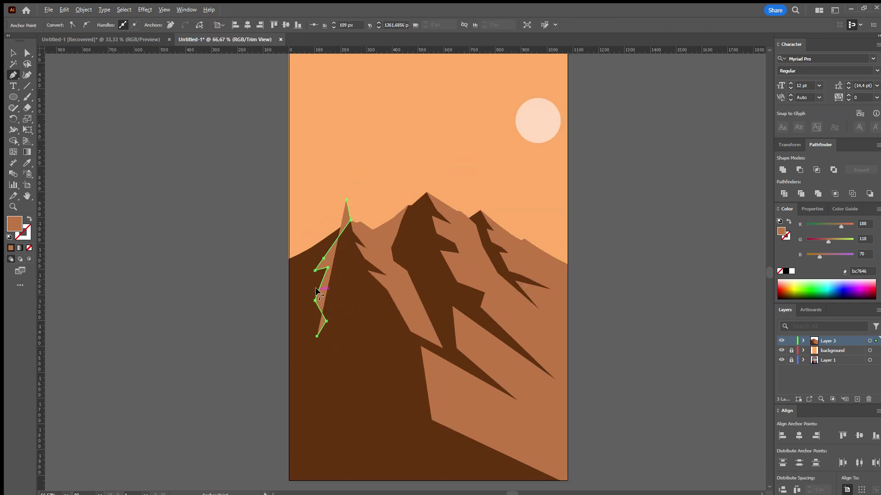
# Extend the outline below the artboard's bottom and outside its left edge.
pyautogui.click(363, 377)
pyautogui.scroll(-1, 362, 377)
pyautogui.click(344, 410)
pyautogui.click(390, 453)
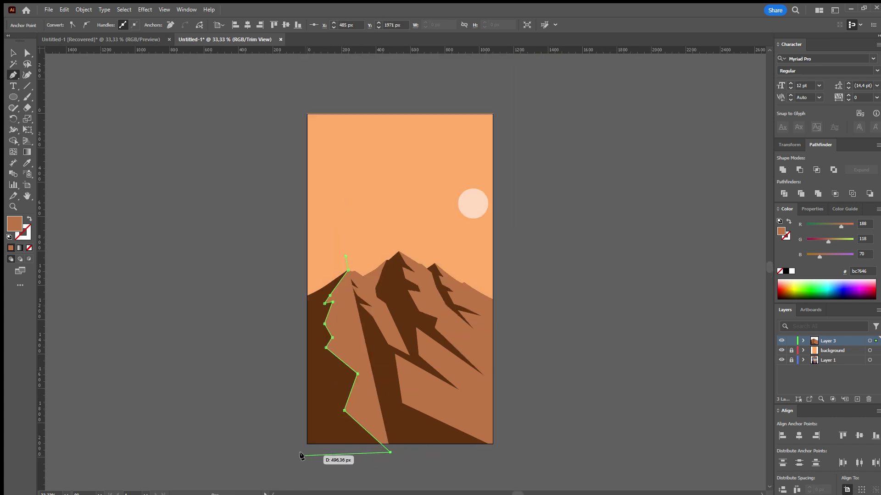
pyautogui.click(285, 455)
pyautogui.click(282, 260)
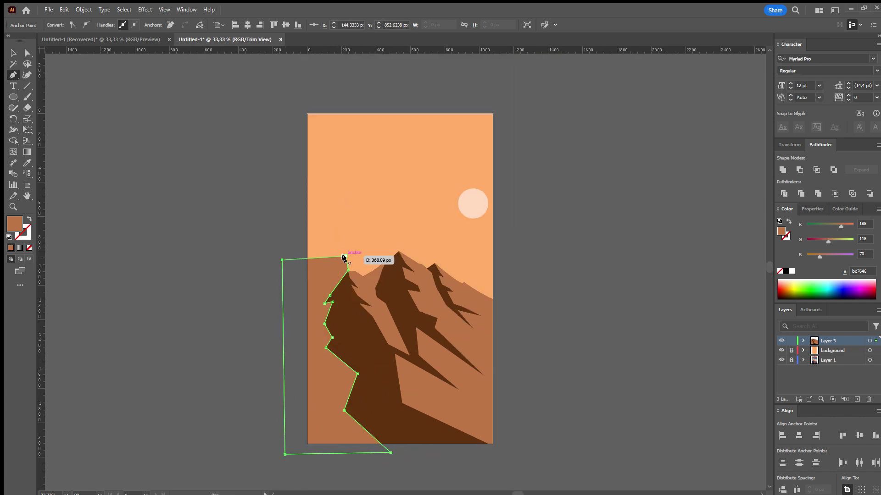
pyautogui.scroll(2, 365, 266)
# Select the dark mountain with the outline and Intersect them into a new facet.
pyautogui.click(12, 53)
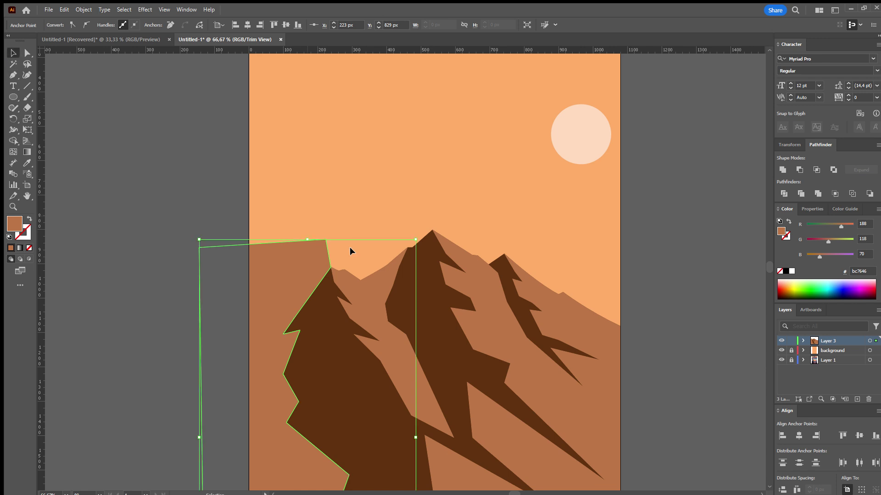
pyautogui.click(314, 356)
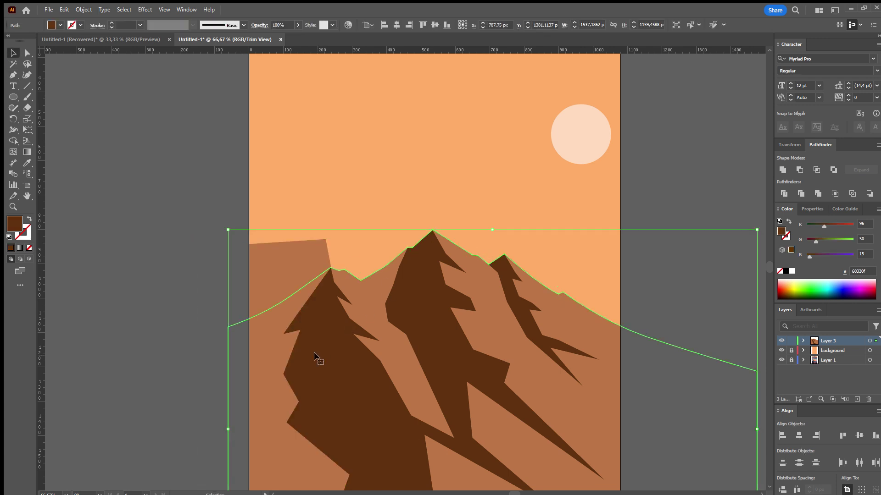
pyautogui.moveTo(374, 390)
pyautogui.mouseDown()
pyautogui.moveTo(390, 384)
pyautogui.moveTo(358, 348)
pyautogui.mouseUp()
pyautogui.keyDown('shift'); pyautogui.click(291, 261); pyautogui.keyUp('shift')
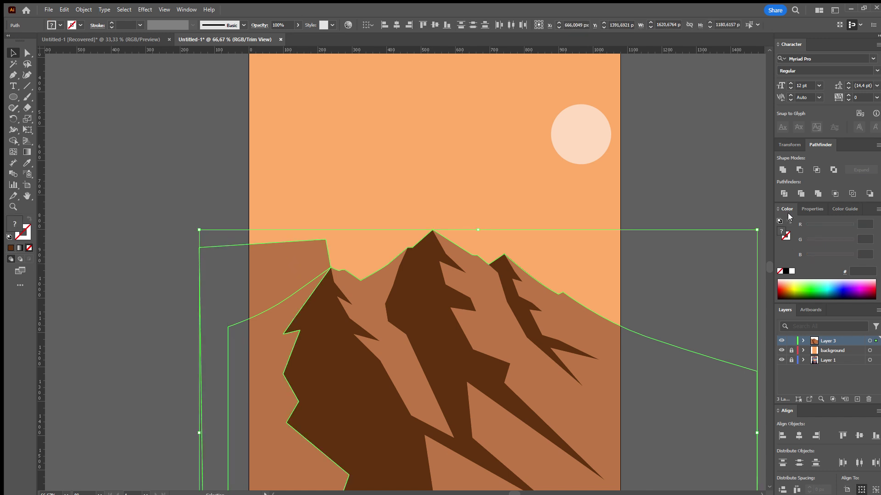
pyautogui.click(816, 169)
pyautogui.scroll(-1, 470, 150)
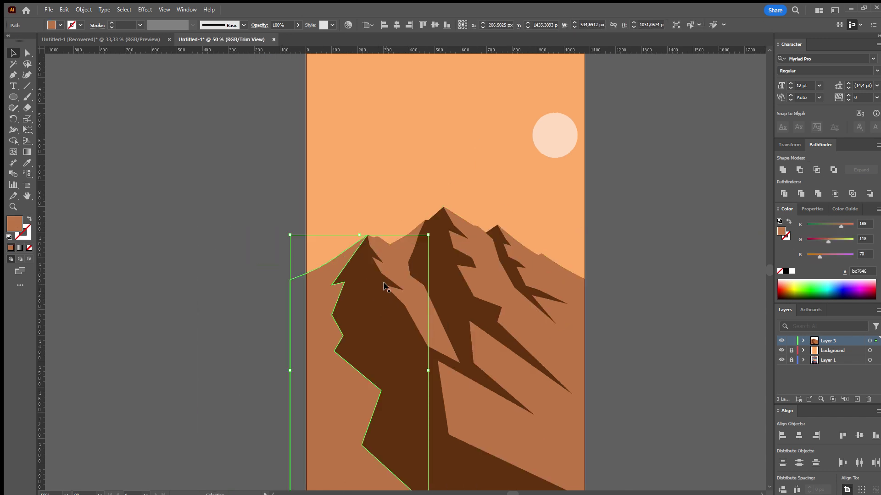
# Eyedrop the dark brown shadow colour (R84 G40 B10) onto the left slope facet, then deselect.
pyautogui.press('i')
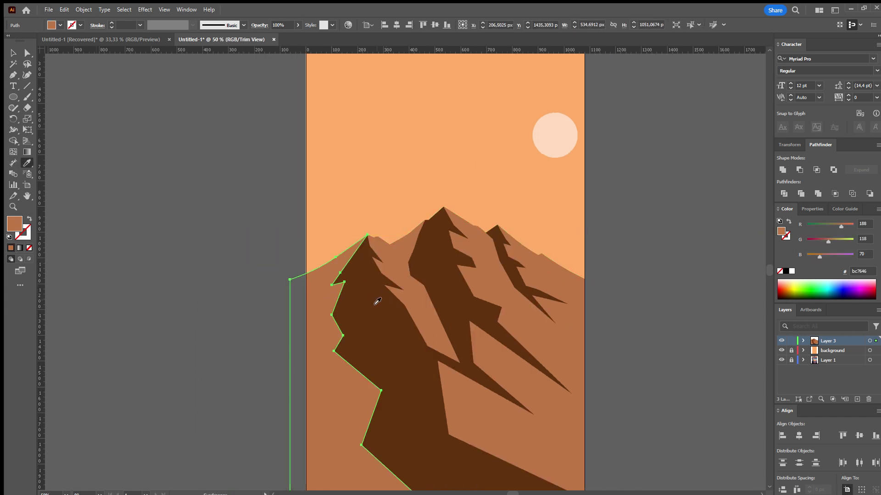
pyautogui.click(378, 301)
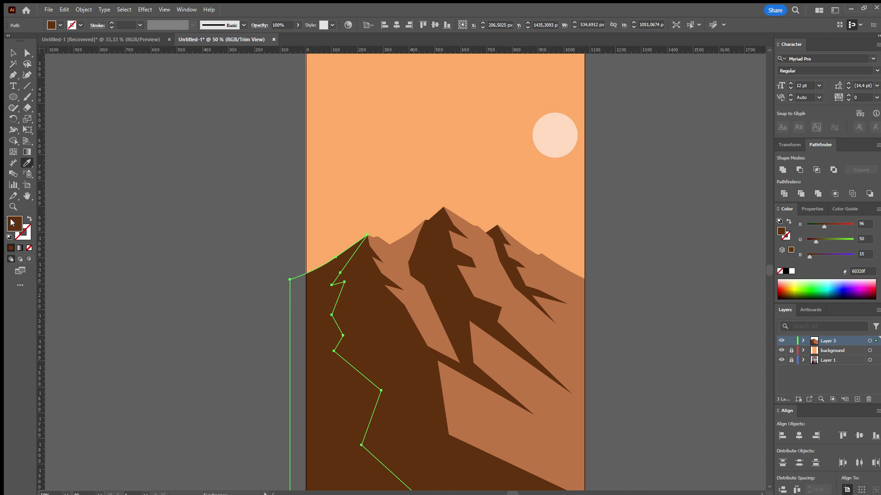
pyautogui.hotkey('ctrl', 'shift', 'a')
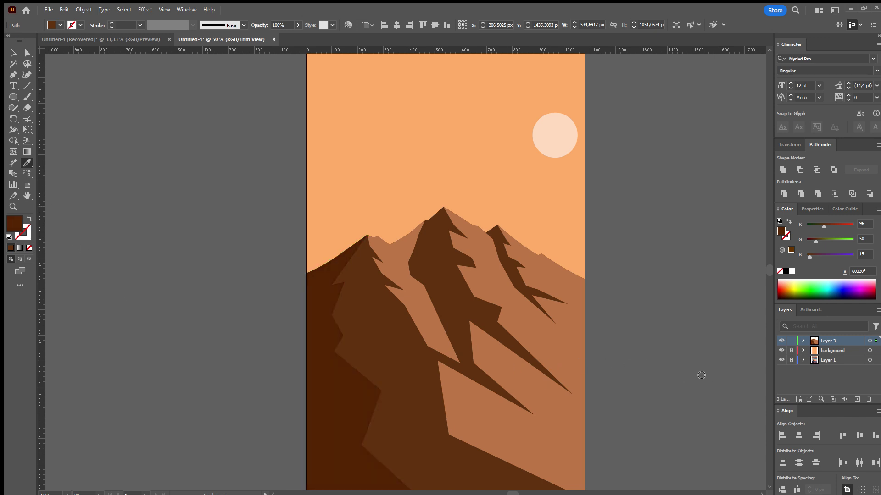
pyautogui.hotkey('ctrl', 'z')
pyautogui.hotkey('ctrl', 'z')
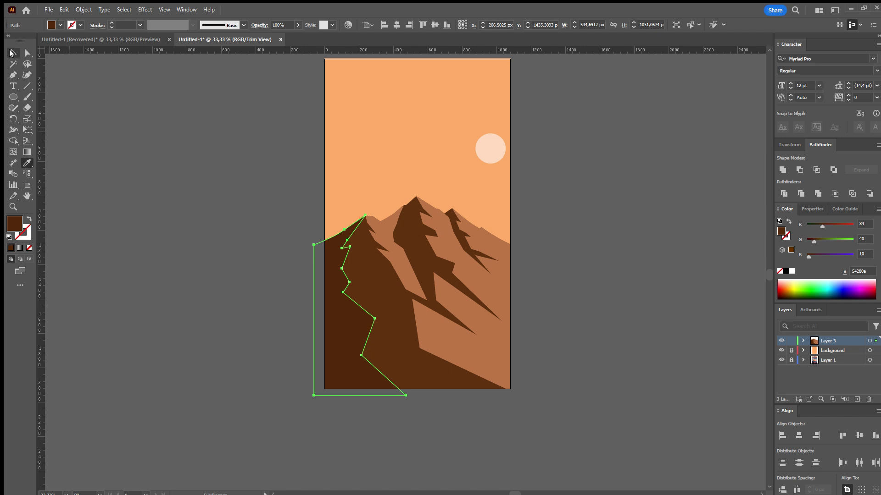
pyautogui.click(13, 53)
pyautogui.click(223, 201)
pyautogui.scroll(-1, 392, 316)
pyautogui.scroll(1, 427, 315)
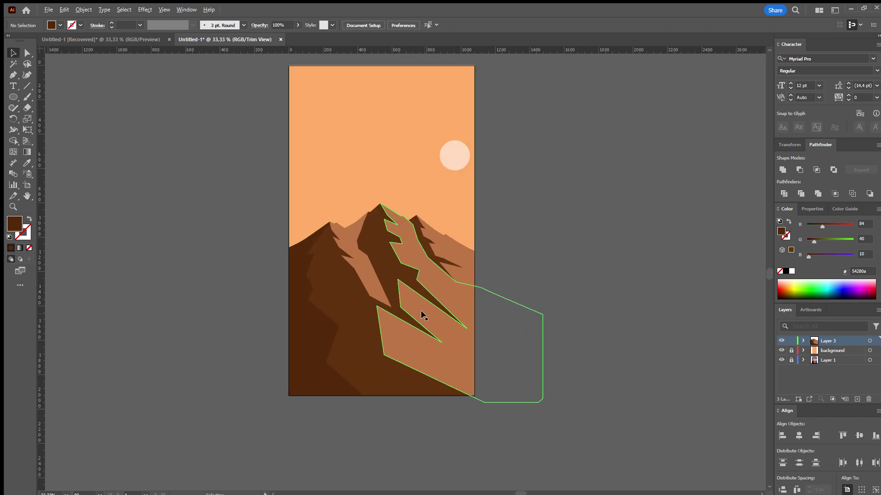
pyautogui.scroll(1, 371, 199)
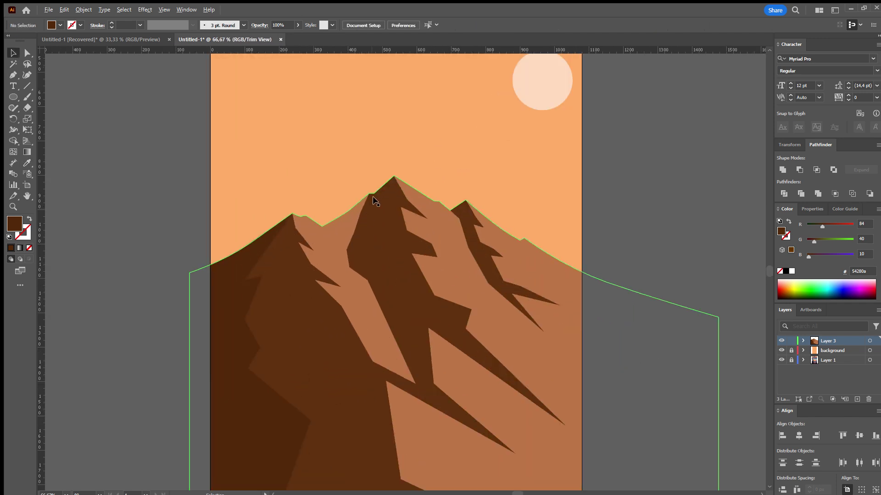
# Start a tall Pen outline high above the central peak and trace down its ridge.
pyautogui.click(12, 75)
pyautogui.click(391, 110)
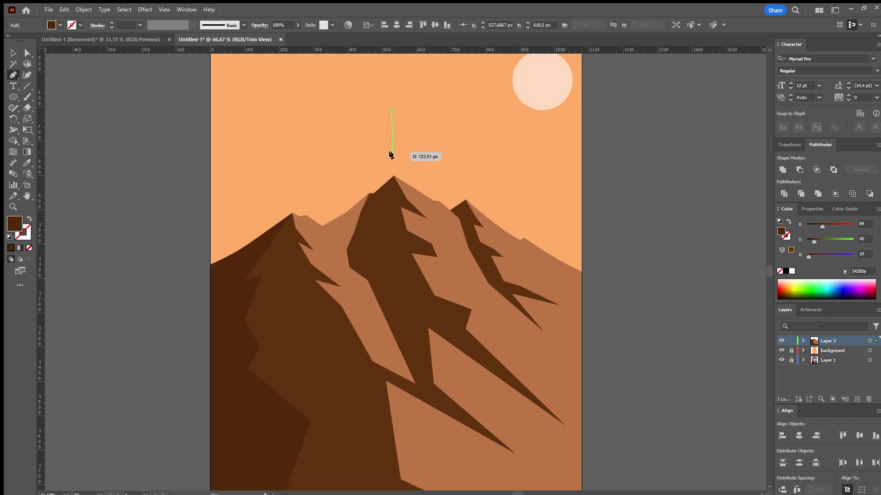
pyautogui.click(394, 176)
pyautogui.scroll(1, 383, 212)
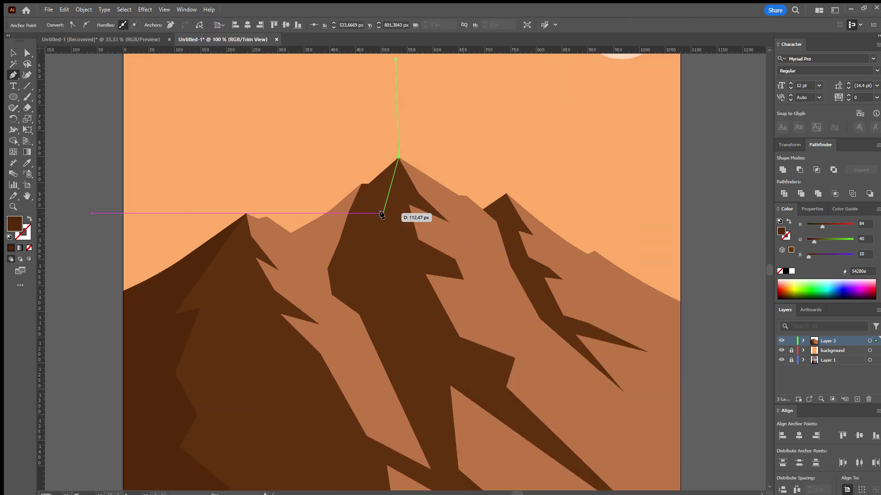
pyautogui.click(383, 213)
pyautogui.click(372, 235)
pyautogui.click(376, 256)
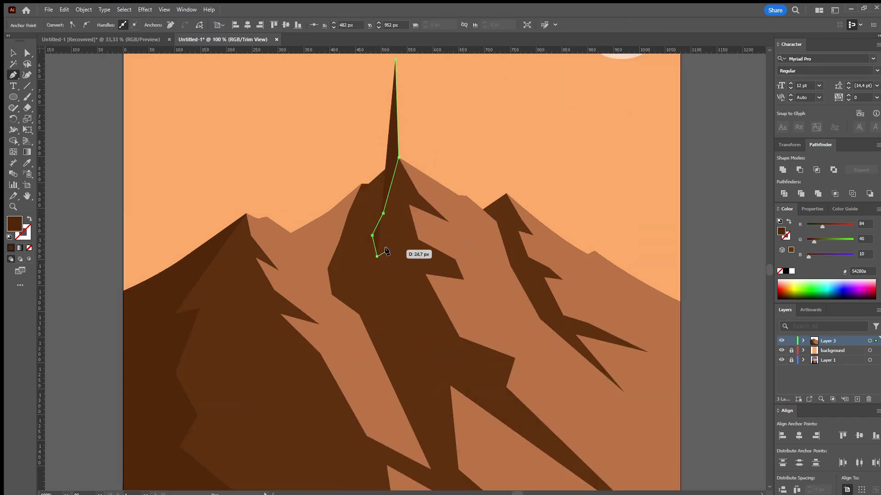
pyautogui.click(386, 277)
# Carry the spike down the slope, bring it back up the left, and close it at the top.
pyautogui.click(387, 352)
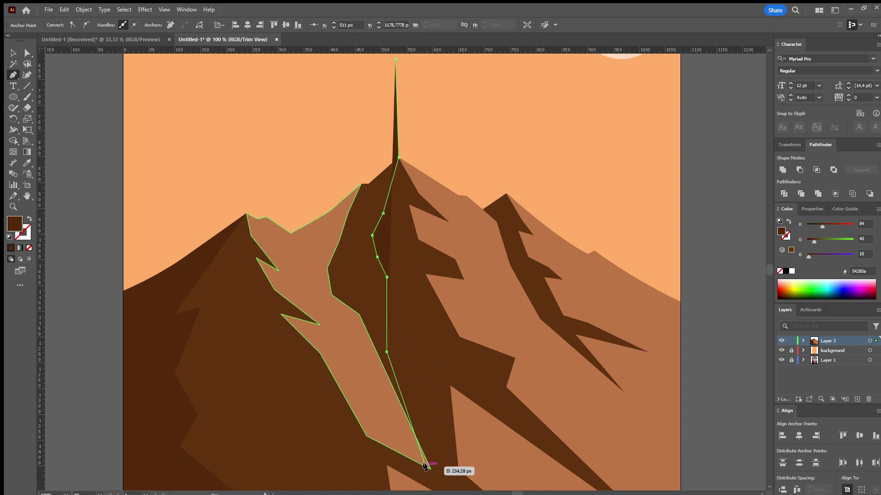
pyautogui.click(428, 464)
pyautogui.click(345, 332)
pyautogui.click(301, 277)
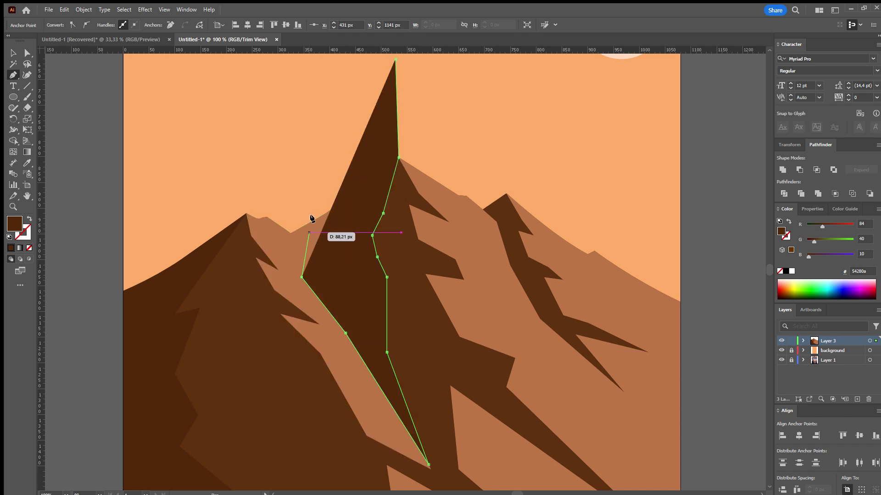
pyautogui.click(343, 140)
pyautogui.click(395, 60)
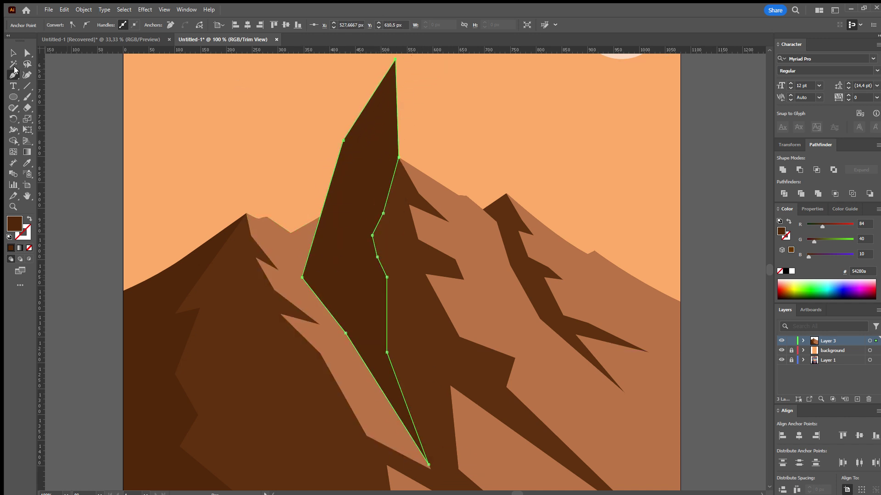
pyautogui.click(15, 51)
pyautogui.scroll(-1, 393, 257)
pyautogui.scroll(-1, 385, 229)
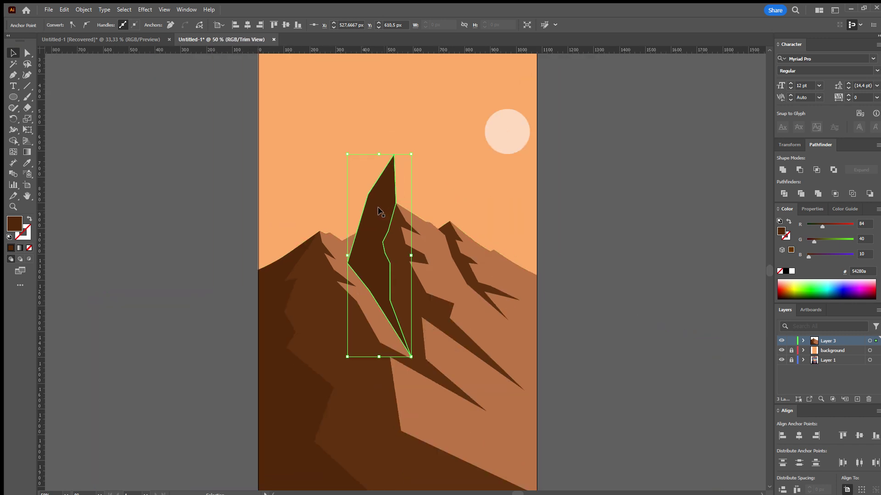
pyautogui.scroll(3, 326, 232)
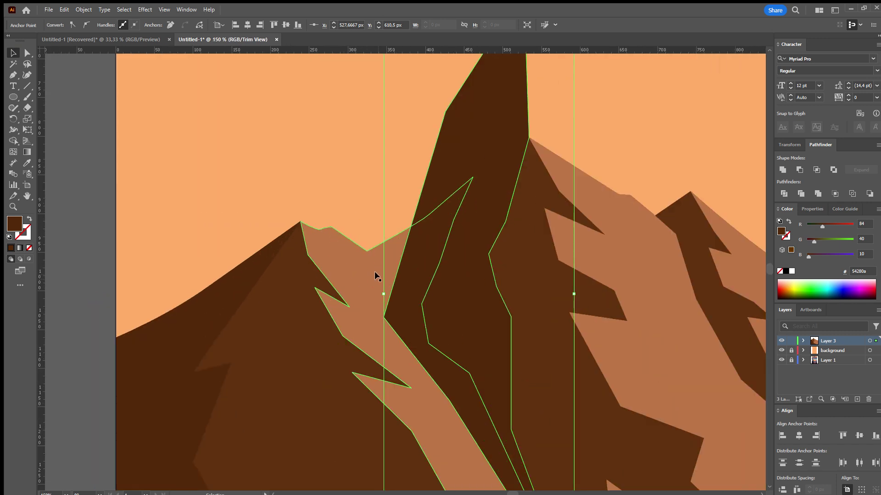
# Intersect the spike with the large mountain outline to leave a dark peak facet.
pyautogui.scroll(-1, 364, 280)
pyautogui.scroll(-1, 292, 243)
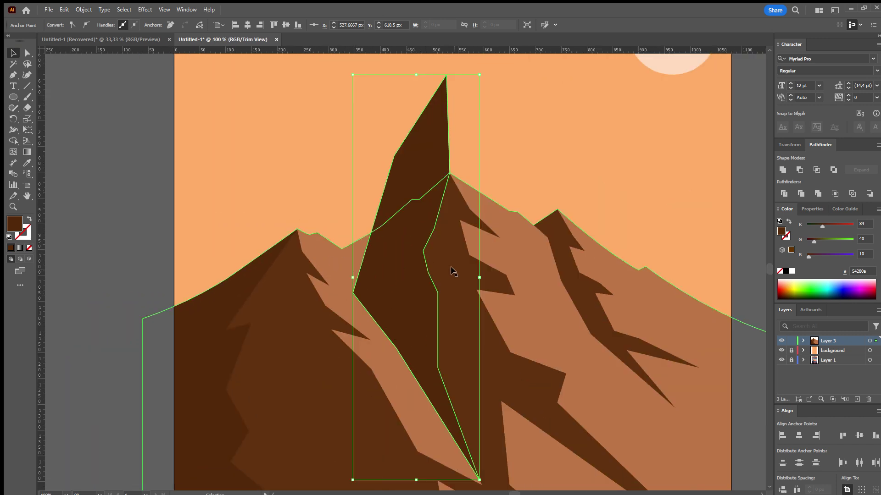
pyautogui.click(451, 271)
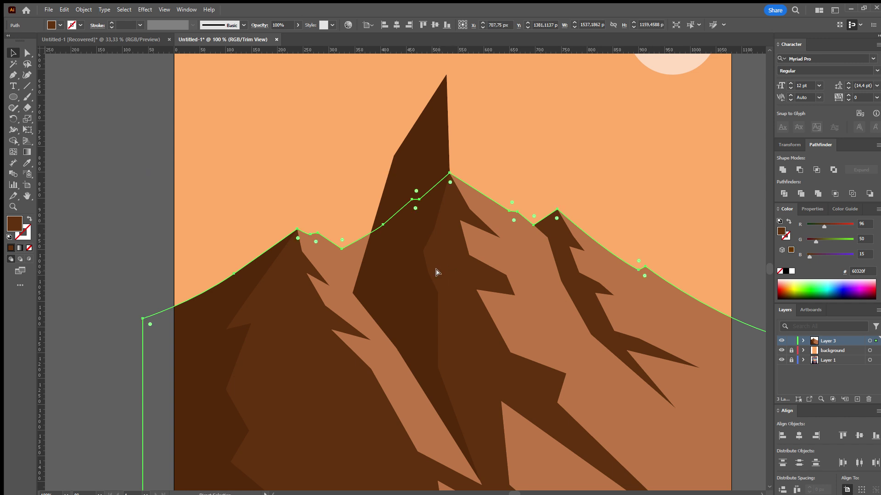
pyautogui.keyDown('shift'); pyautogui.click(438, 134); pyautogui.keyUp('shift')
pyautogui.click(816, 171)
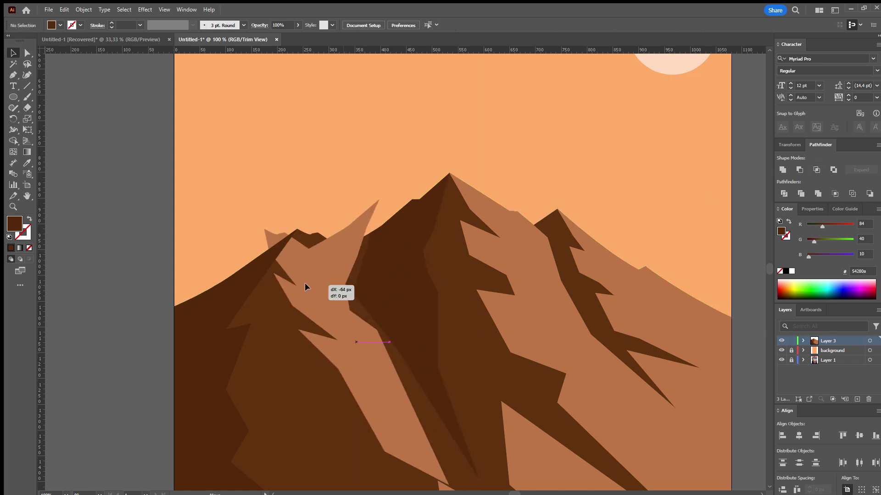
# Try sending the dark peak facet backward with Ctrl+[, then undo the restacking.
pyautogui.click(304, 283)
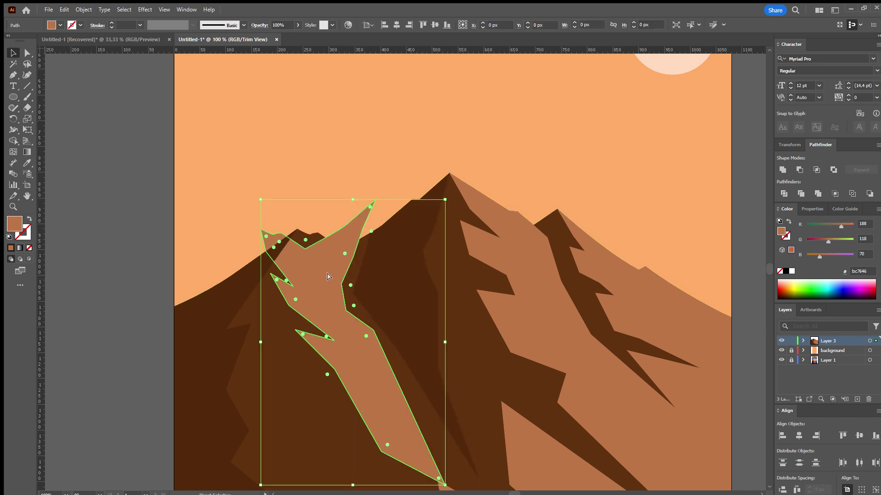
pyautogui.click(390, 142)
pyautogui.click(411, 223)
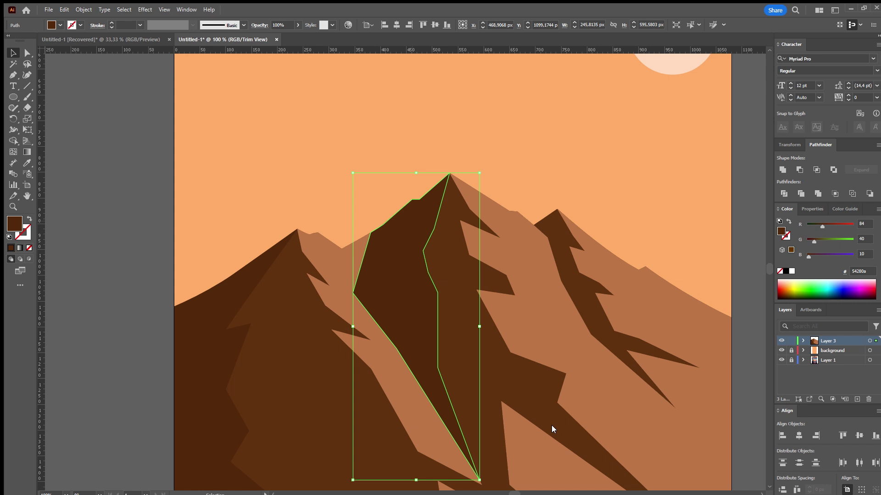
pyautogui.click(529, 152)
pyautogui.click(436, 207)
pyautogui.hotkey('ctrl', '[')
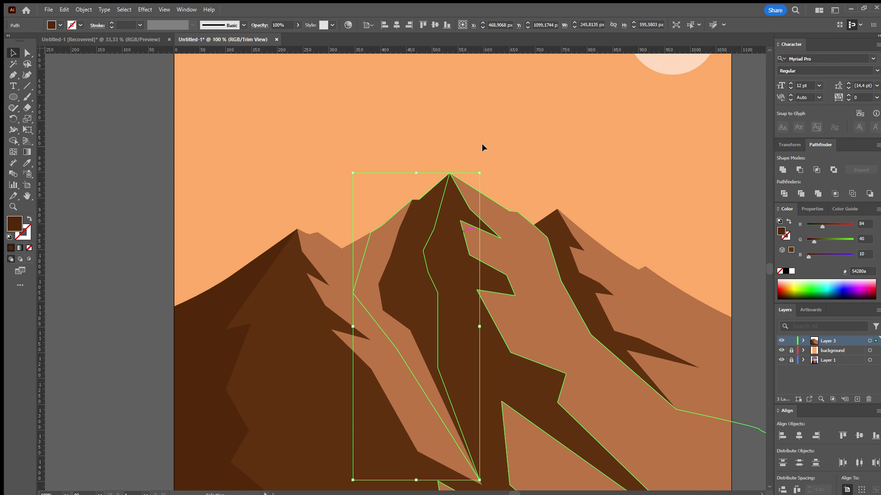
pyautogui.click(481, 147)
pyautogui.hotkey('ctrl', 'z')
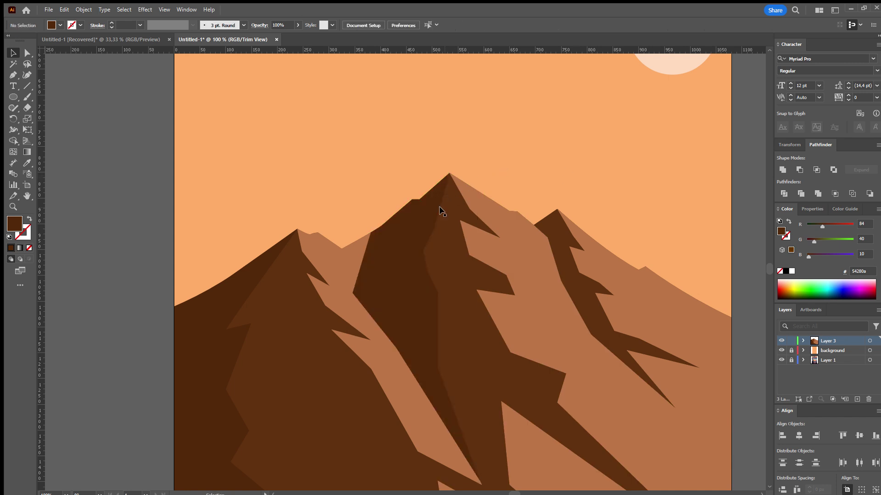
# Check the dark facet and the surrounding mountain shapes, then clear the selection.
pyautogui.scroll(1, 416, 289)
pyautogui.click(402, 252)
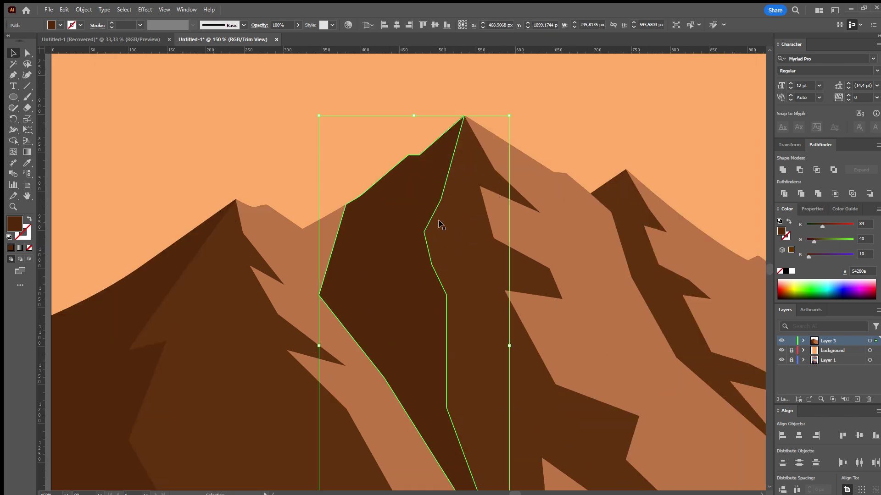
pyautogui.scroll(-1, 422, 238)
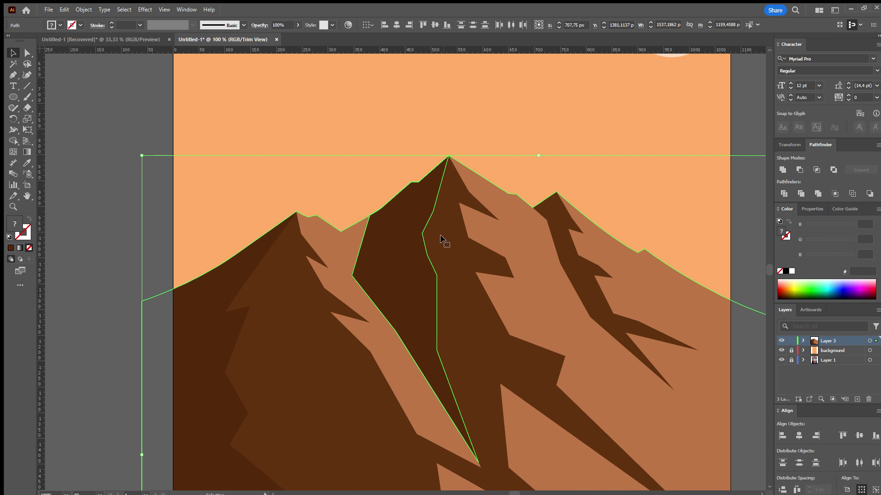
pyautogui.moveTo(442, 237)
pyautogui.mouseDown()
pyautogui.moveTo(476, 173)
pyautogui.moveTo(417, 228)
pyautogui.mouseUp()
pyautogui.click(395, 131)
pyautogui.scroll(-2, 296, 188)
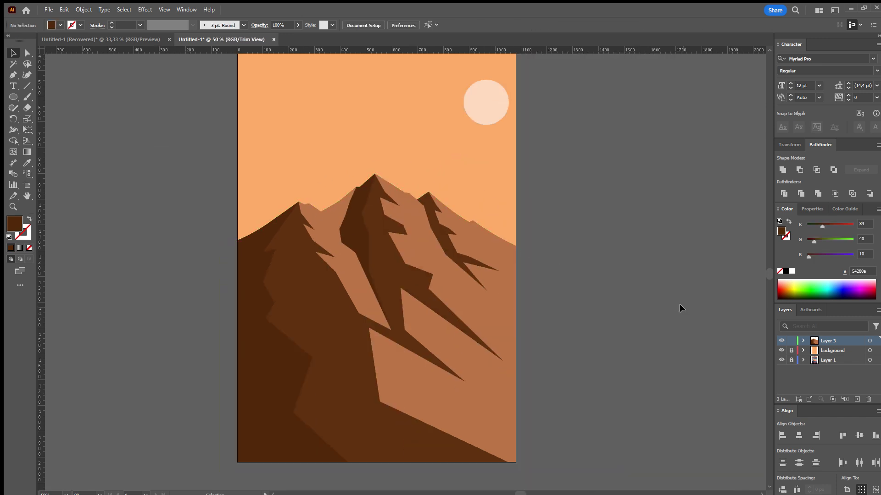
pyautogui.scroll(1, 374, 266)
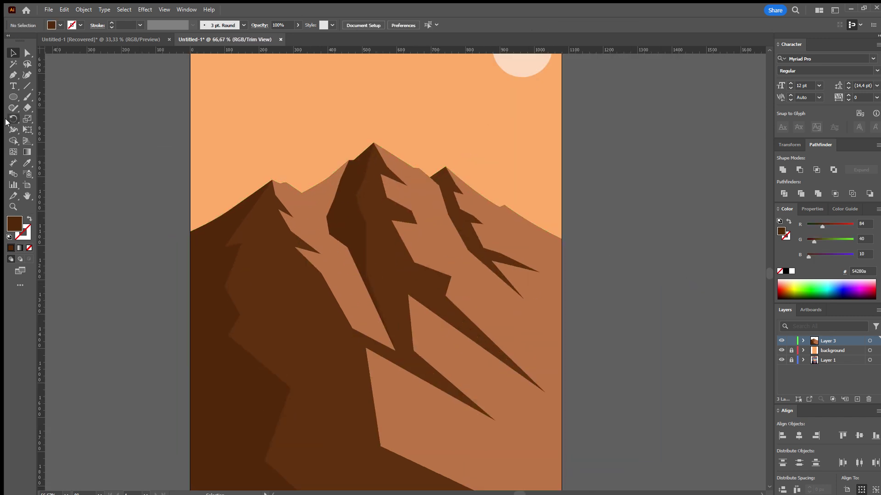
pyautogui.click(10, 77)
pyautogui.scroll(4, 200, 219)
pyautogui.scroll(-2, 483, 241)
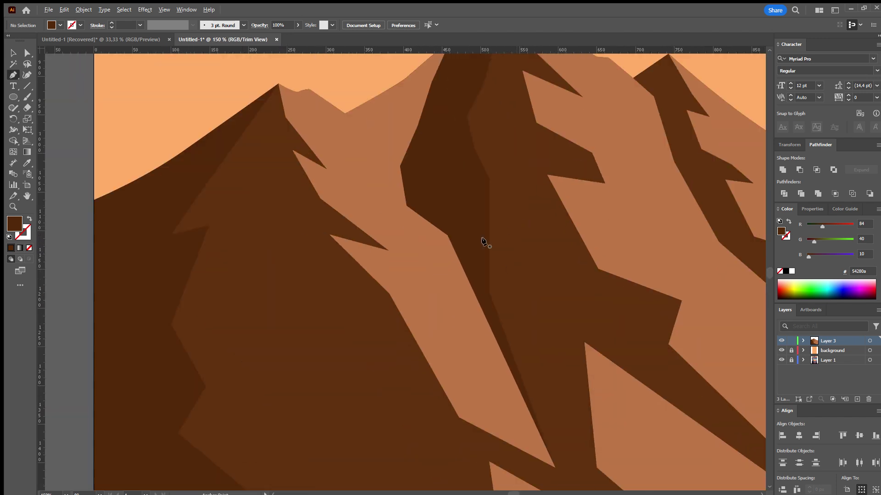
pyautogui.scroll(-2, 483, 241)
pyautogui.click(378, 266)
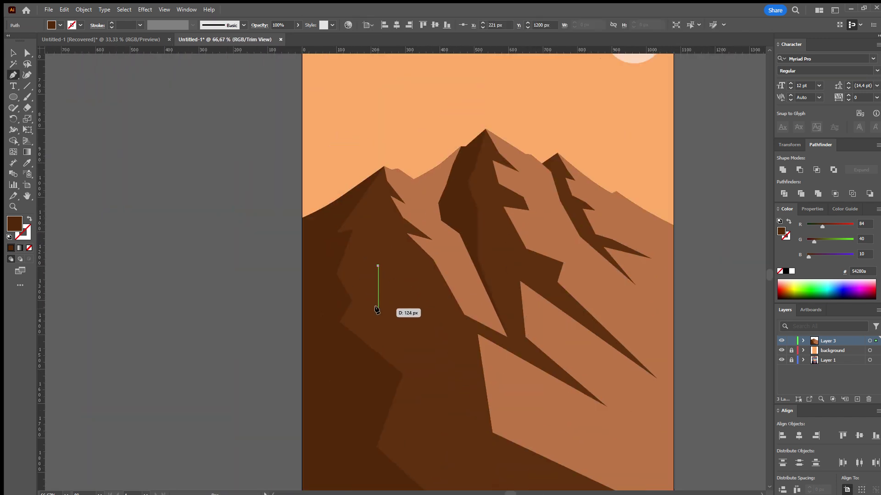
pyautogui.click(378, 308)
pyautogui.click(399, 322)
pyautogui.click(425, 376)
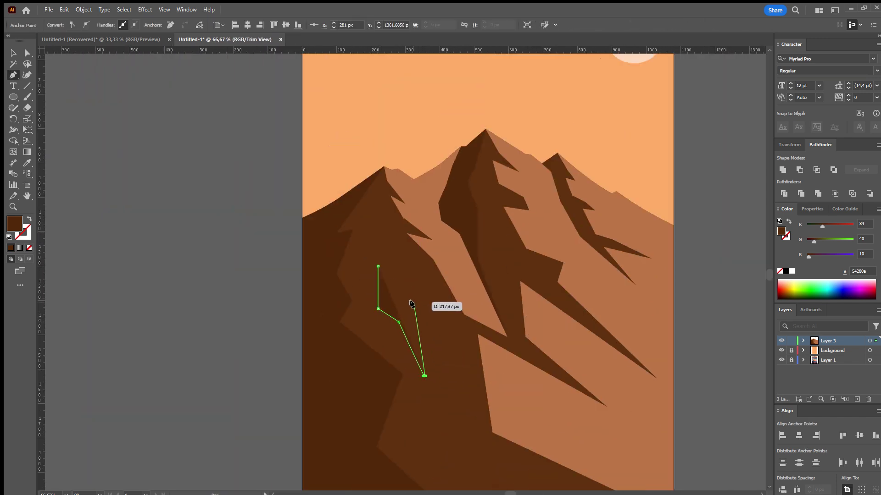
pyautogui.click(410, 303)
pyautogui.click(378, 266)
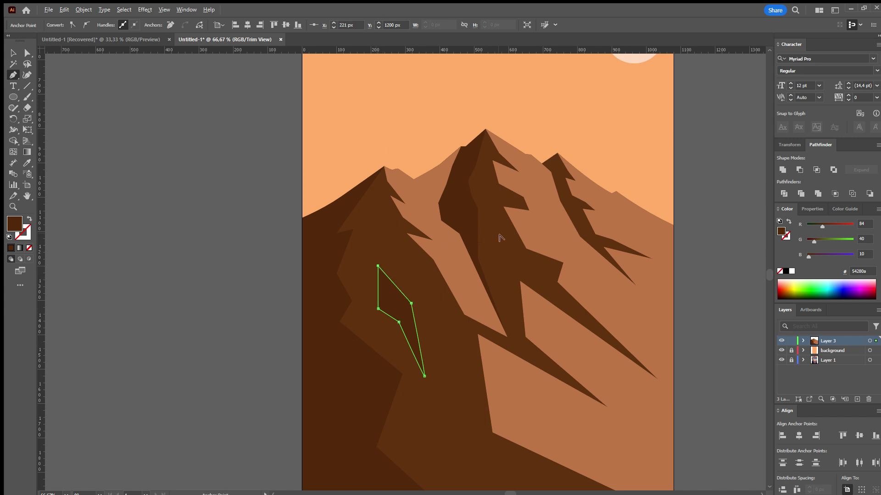
pyautogui.scroll(3, 486, 224)
pyautogui.click(486, 222)
pyautogui.click(462, 291)
pyautogui.click(518, 418)
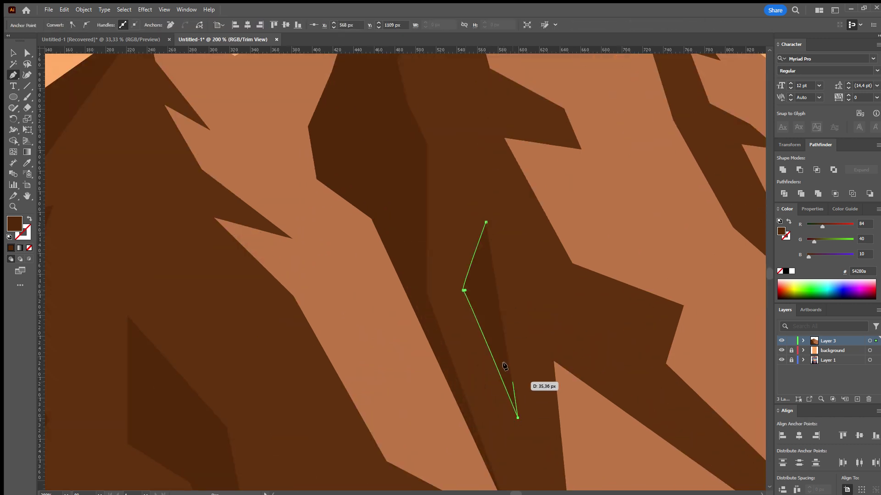
pyautogui.click(498, 295)
pyautogui.click(491, 266)
pyautogui.click(486, 222)
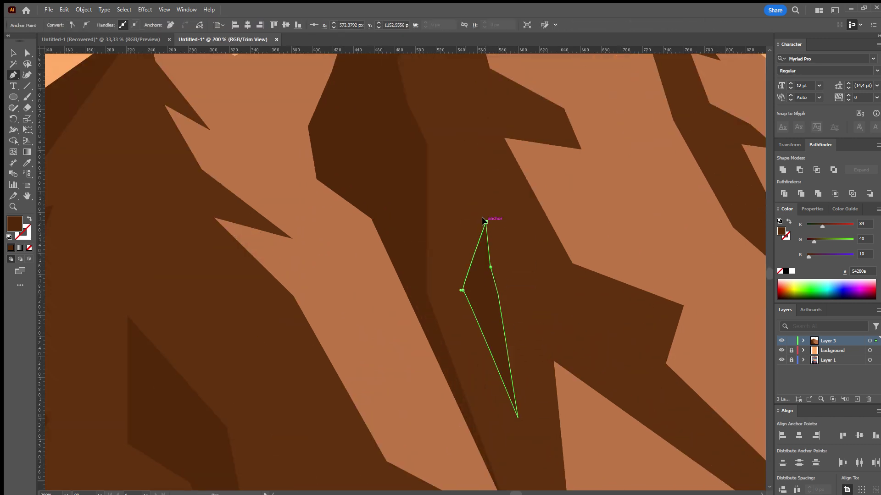
pyautogui.scroll(-3, 427, 240)
pyautogui.click(12, 53)
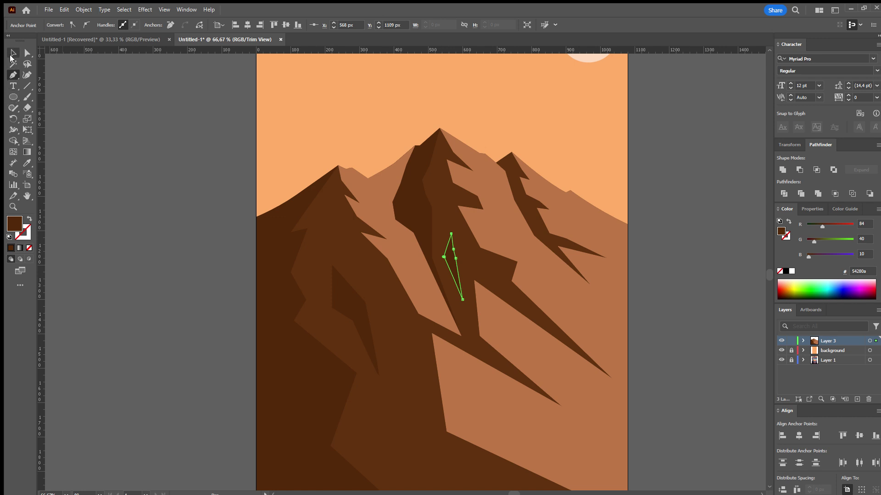
pyautogui.click(110, 129)
pyautogui.scroll(-2, 323, 287)
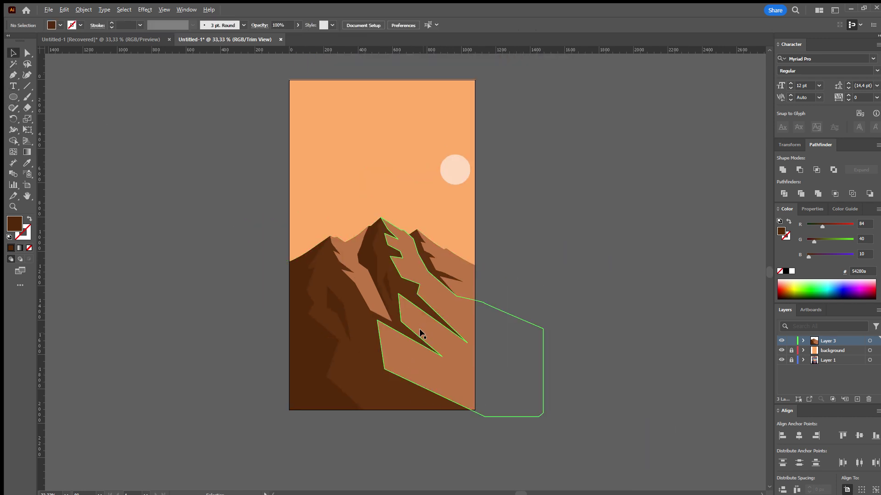
pyautogui.scroll(3, 428, 235)
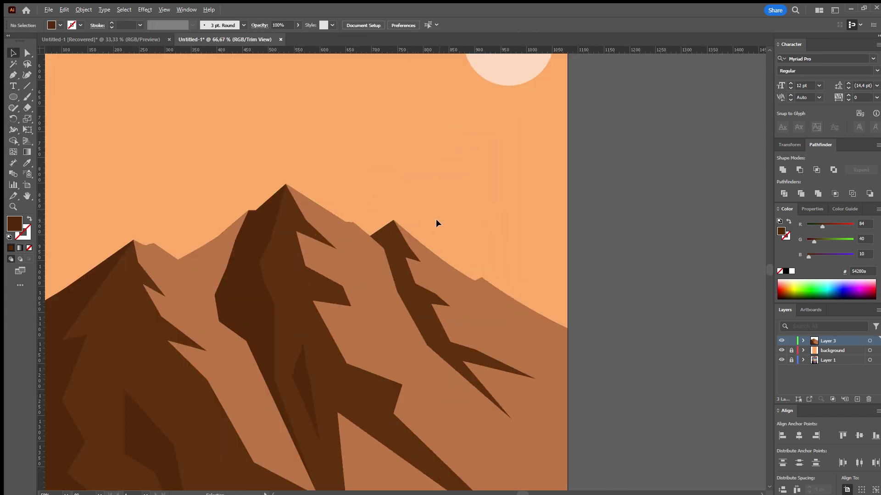
# Begin a Pen facet above the right peak, anchoring at its tip and down its left side.
pyautogui.click(12, 75)
pyautogui.scroll(3, 403, 203)
pyautogui.scroll(-2, 404, 204)
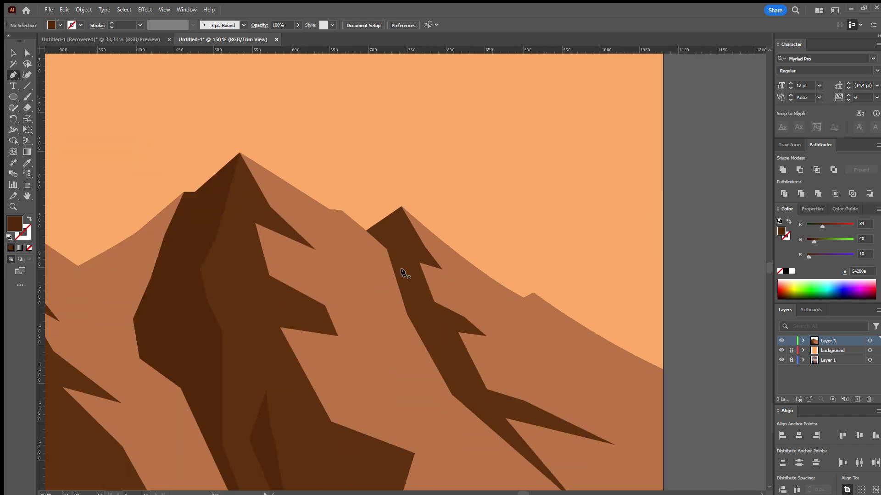
pyautogui.scroll(1, 378, 198)
pyautogui.scroll(1, 373, 194)
pyautogui.click(401, 156)
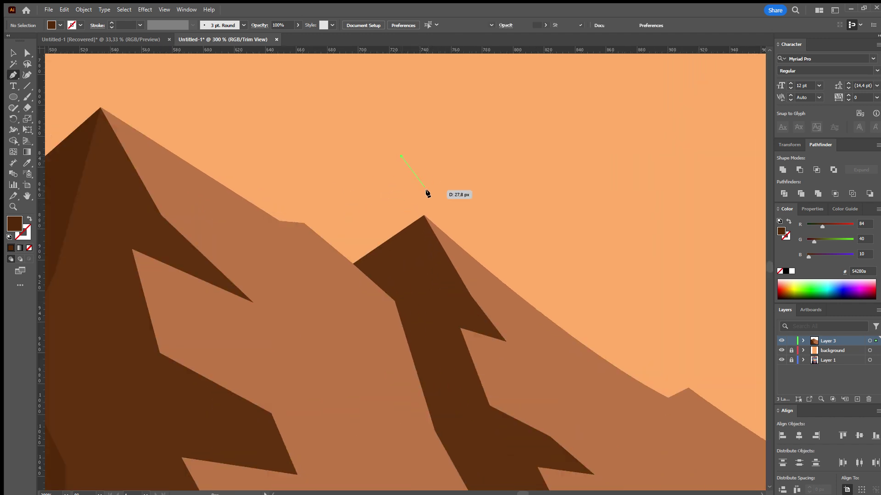
pyautogui.click(424, 215)
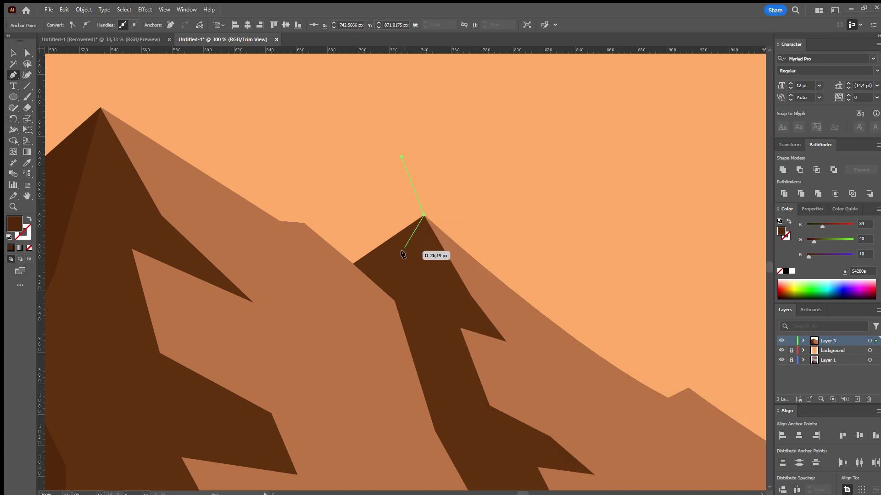
pyautogui.click(401, 261)
pyautogui.click(412, 314)
# Finish the facet down the ridge and back up the left slope, closing it.
pyautogui.scroll(-2, 413, 314)
pyautogui.click(423, 355)
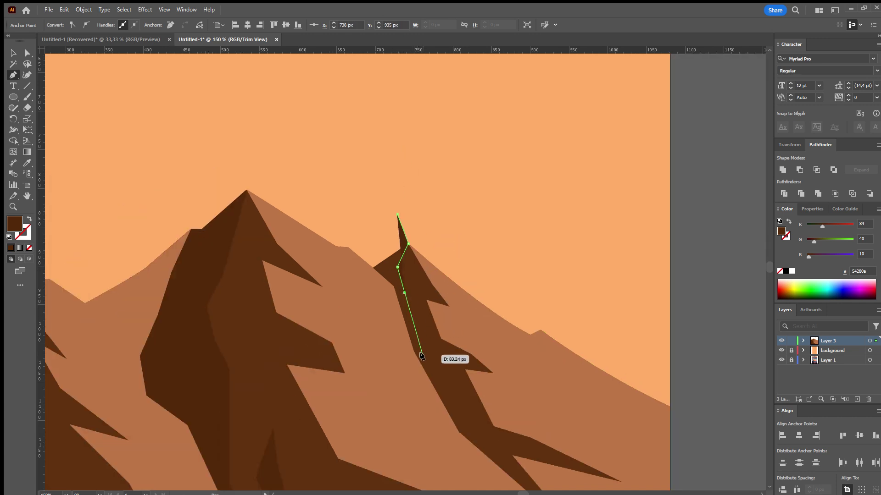
pyautogui.click(462, 453)
pyautogui.click(385, 325)
pyautogui.click(349, 274)
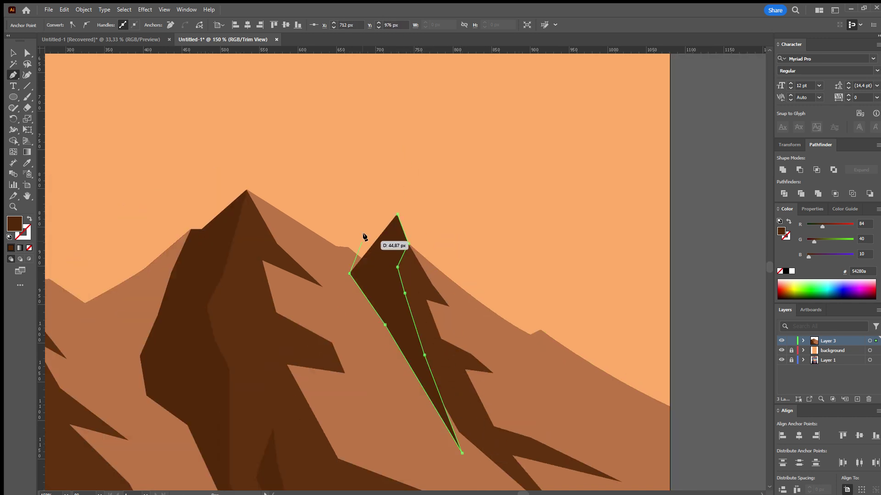
pyautogui.click(397, 215)
pyautogui.click(12, 53)
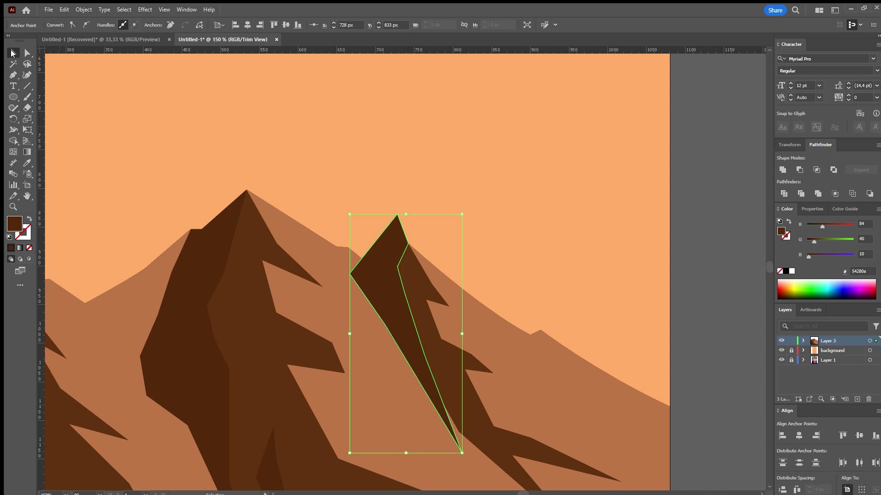
# Select the mountain outline with Direct Selection and revert an accidental drag.
pyautogui.press('a')
pyautogui.click(410, 278)
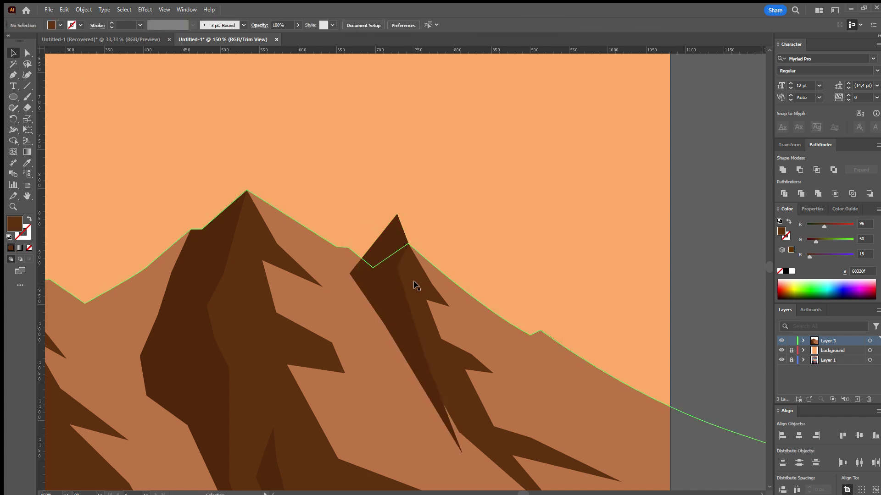
pyautogui.moveTo(413, 284); pyautogui.dragTo(541, 287)
pyautogui.press('Delete')
pyautogui.press('v')
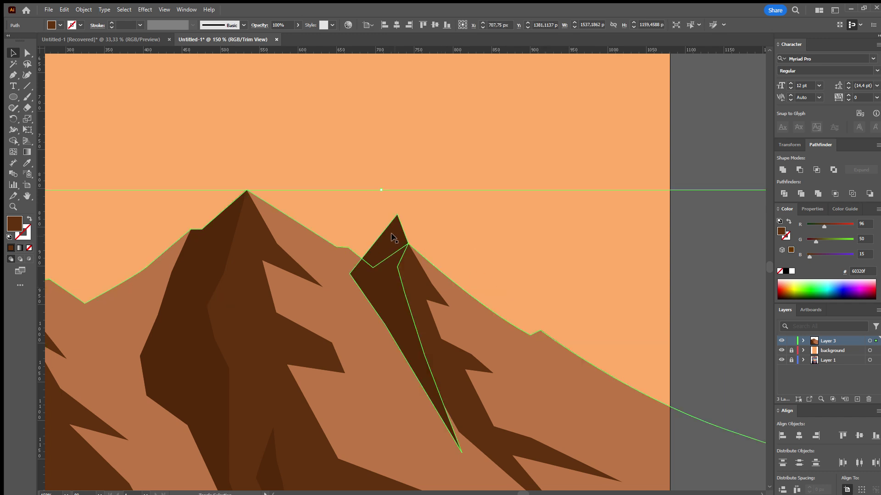
# Intersect the new facet with the right mountain to trim it to the silhouette.
pyautogui.click(393, 237)
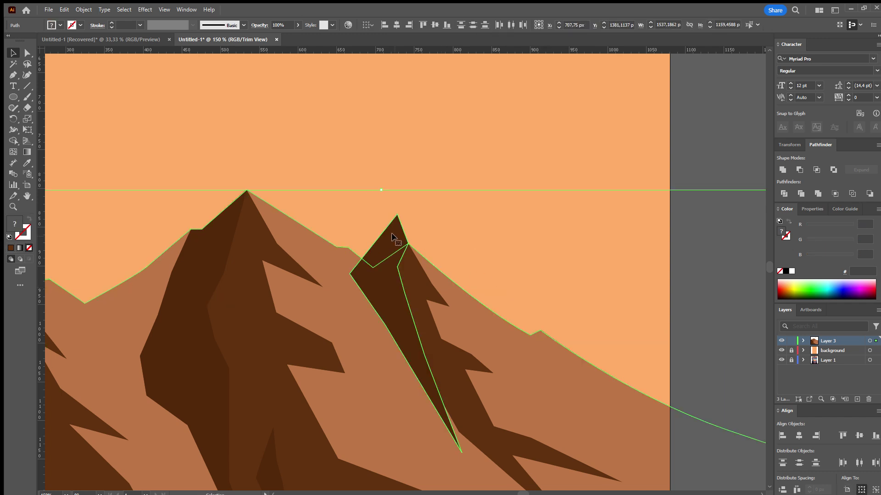
pyautogui.click(816, 169)
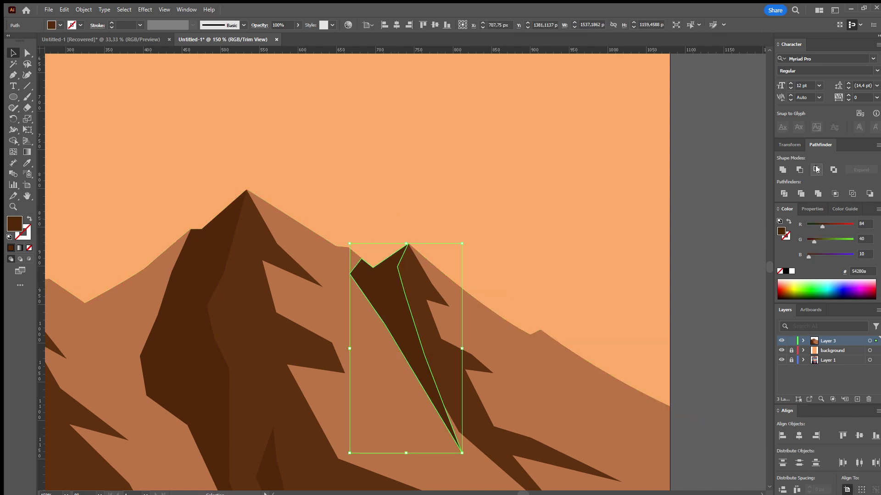
pyautogui.click(398, 226)
pyautogui.click(386, 262)
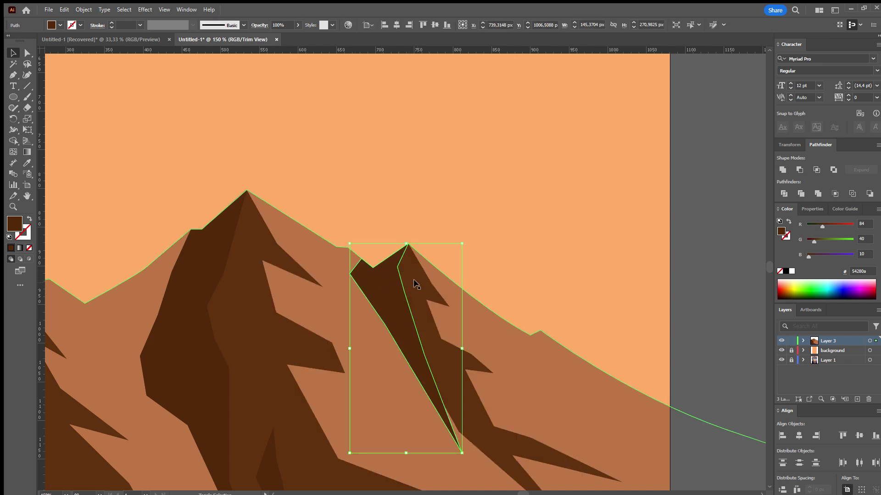
pyautogui.keyDown('shift'); pyautogui.click(414, 281); pyautogui.keyUp('shift')
pyautogui.click(438, 223)
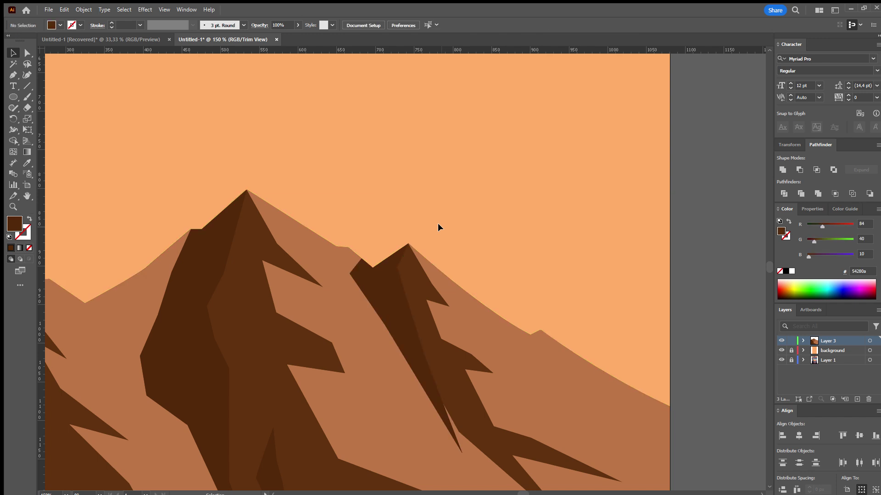
# Adjust the trimmed dark facet, pressing Delete and nudging it slightly up-right.
pyautogui.click(377, 279)
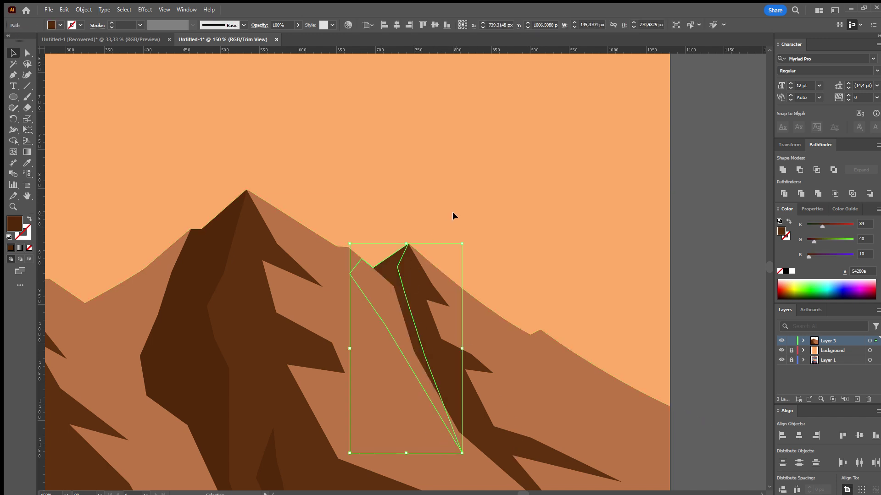
pyautogui.press('Delete')
pyautogui.moveTo(391, 258); pyautogui.dragTo(392, 255)
pyautogui.click(411, 246)
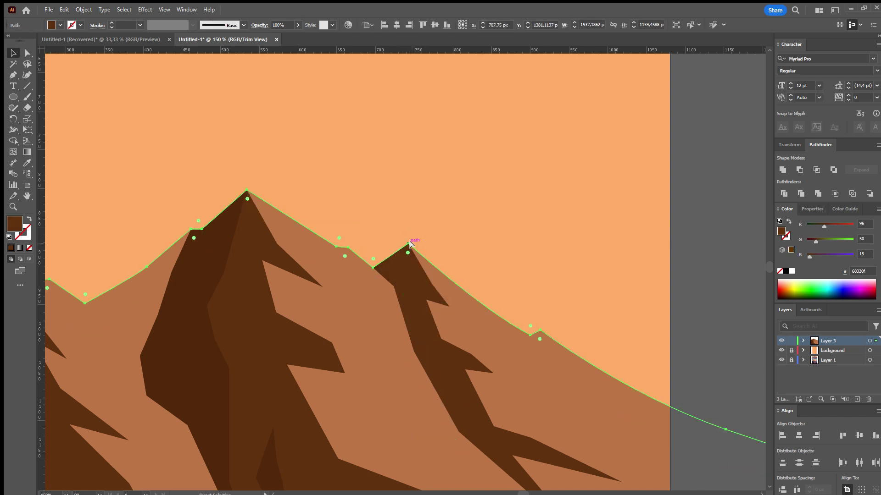
pyautogui.click(456, 208)
# Send the dark facet behind the mountain with Ctrl+[, zoom out, and deselect.
pyautogui.click(389, 282)
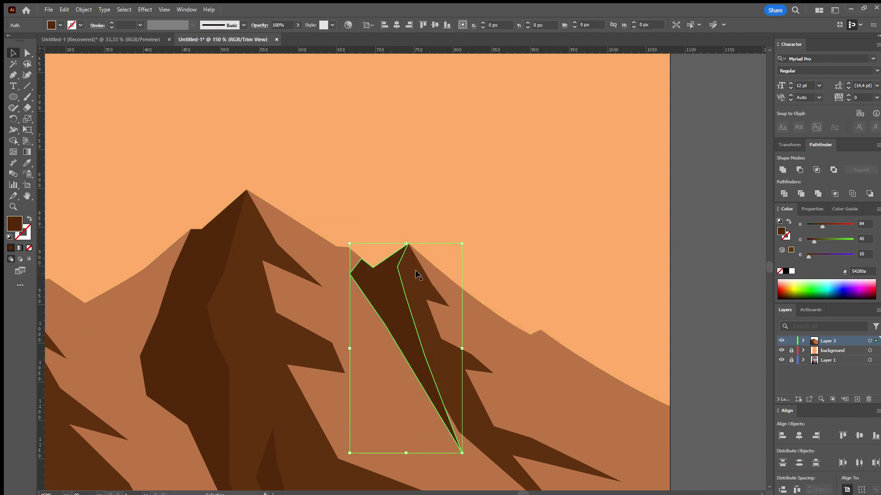
pyautogui.keyDown('shift'); pyautogui.click(410, 278); pyautogui.keyUp('shift')
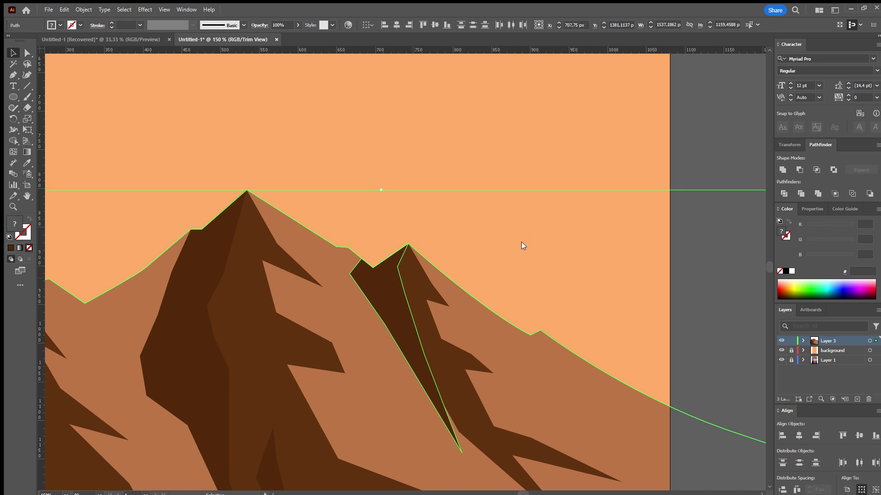
pyautogui.hotkey('ctrl', '[')
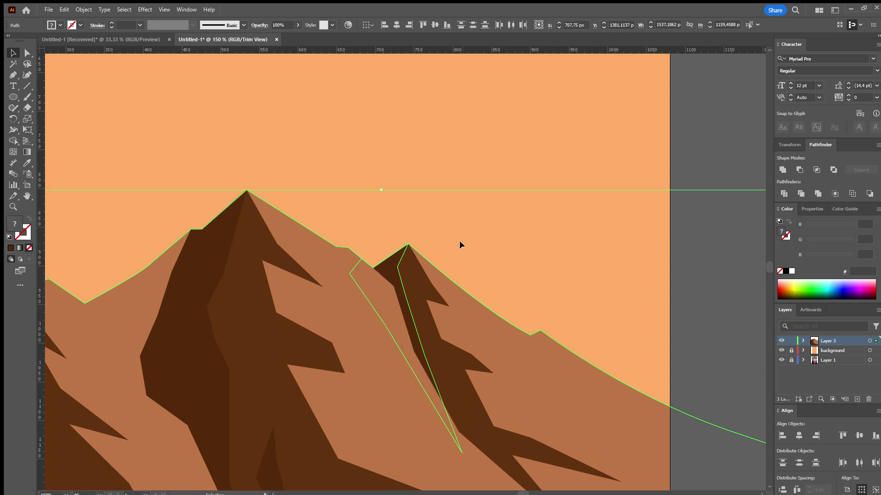
pyautogui.hotkey('ctrl', '-')
pyautogui.hotkey('ctrl', '-')
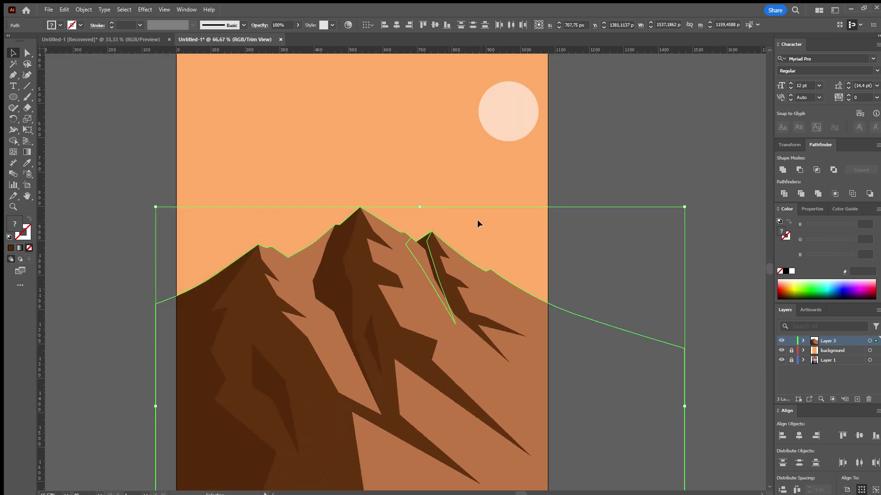
pyautogui.keyDown('ctrl'); pyautogui.click(481, 226); pyautogui.keyUp('ctrl')
pyautogui.scroll(1, 481, 226)
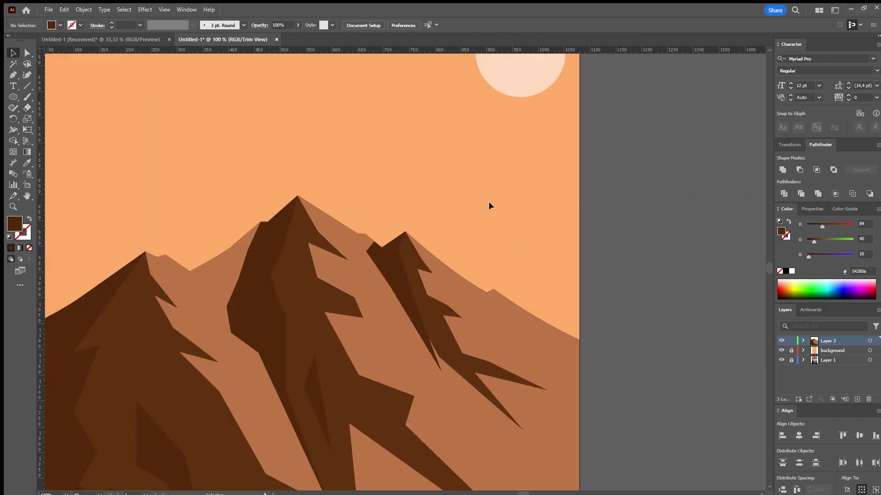
# Drag the pale peach sun down-left toward the peaks, then zoom out to the whole poster.
pyautogui.click(363, 284)
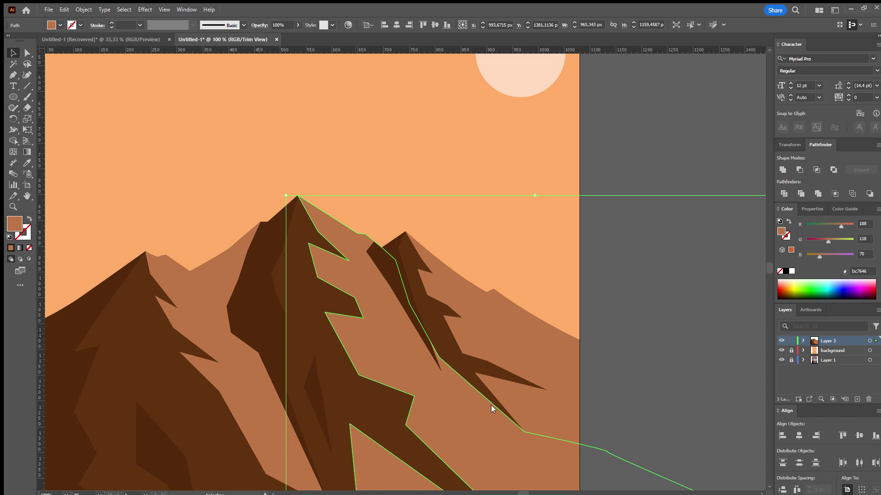
pyautogui.click(443, 192)
pyautogui.keyDown('alt'); pyautogui.scroll(-2, 439, 197); pyautogui.keyUp('alt')
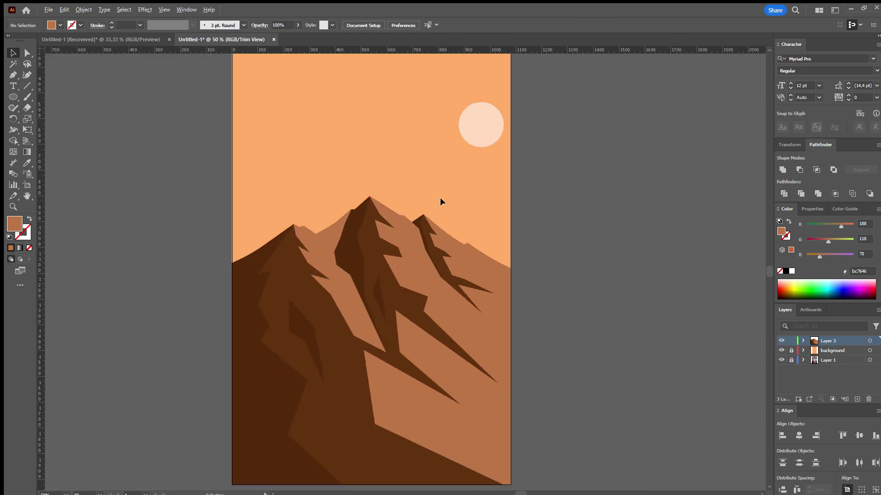
pyautogui.keyDown('alt'); pyautogui.scroll(-2, 573, 249); pyautogui.keyUp('alt')
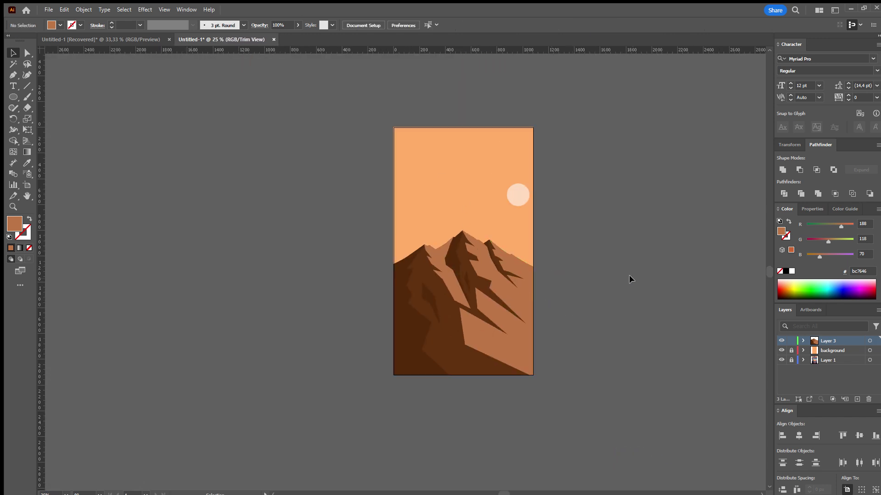
pyautogui.keyDown('alt'); pyautogui.scroll(3, 532, 196); pyautogui.keyUp('alt')
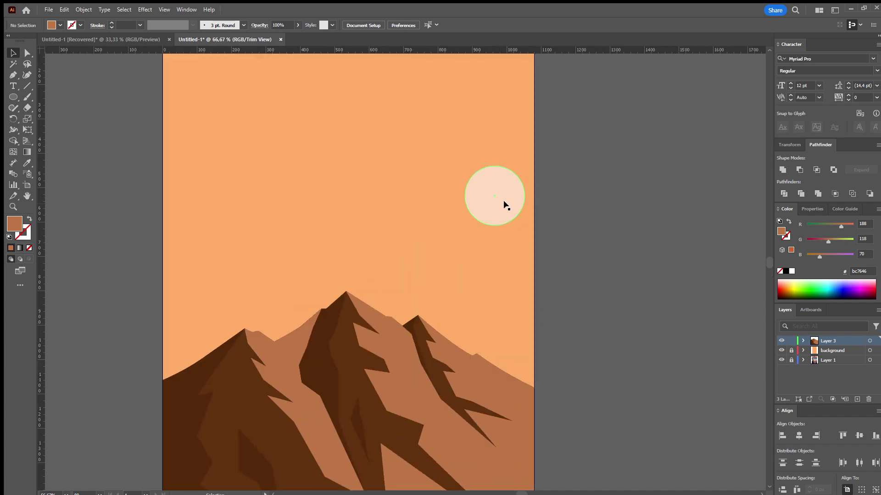
pyautogui.moveTo(504, 205); pyautogui.dragTo(475, 242)
pyautogui.hotkey('ctrl', '-')
pyautogui.hotkey('ctrl', '-')
pyautogui.click(574, 231)
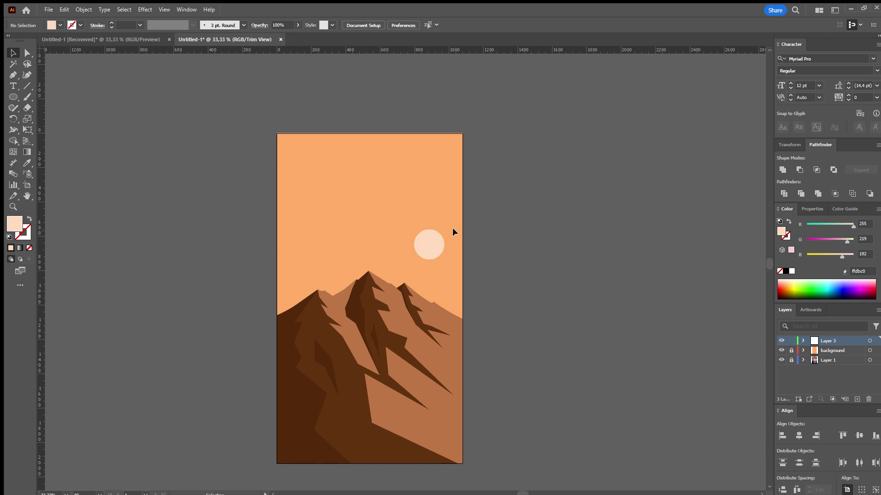
# Start a pale peach Pen shape at the right peak's tip, tracing down its slope.
pyautogui.scroll(-1, 454, 246)
pyautogui.scroll(2, 477, 293)
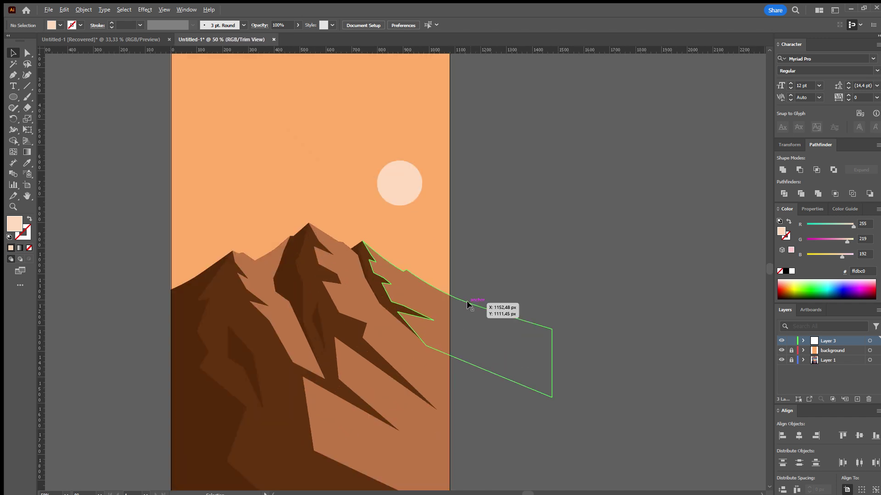
pyautogui.scroll(-1, 474, 279)
pyautogui.scroll(3, 434, 272)
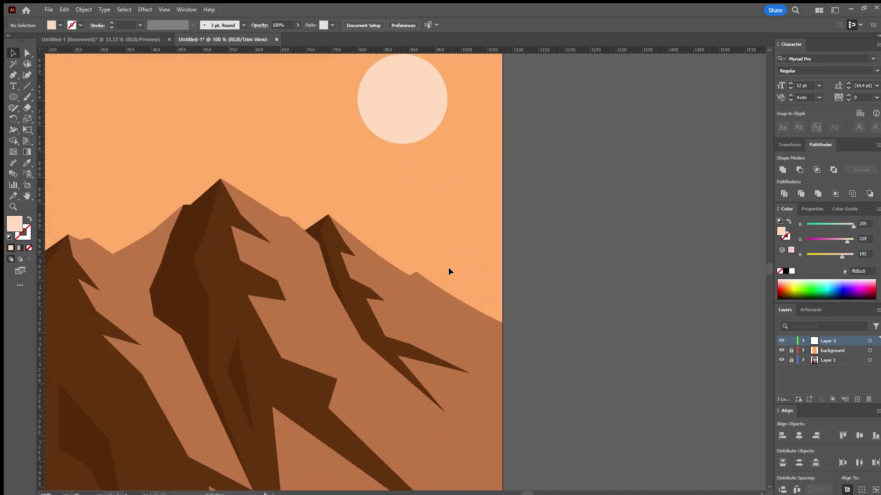
pyautogui.scroll(-1, 388, 253)
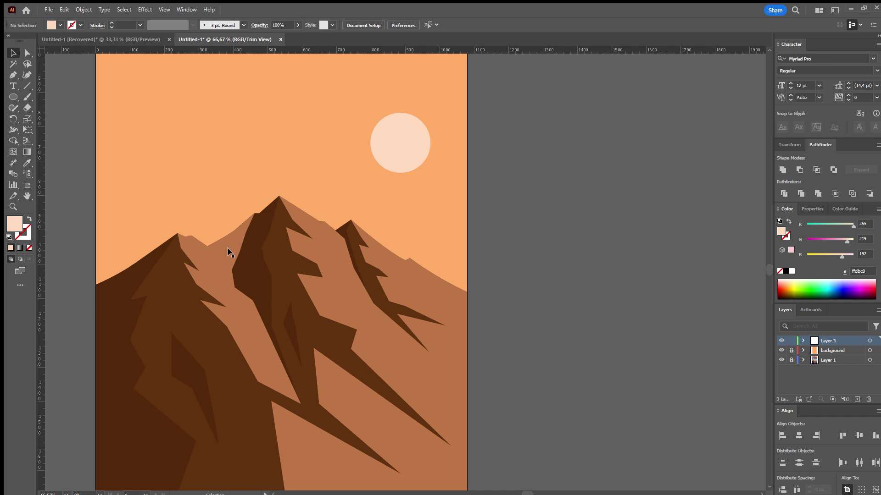
pyautogui.scroll(1, 286, 229)
pyautogui.scroll(1, 294, 236)
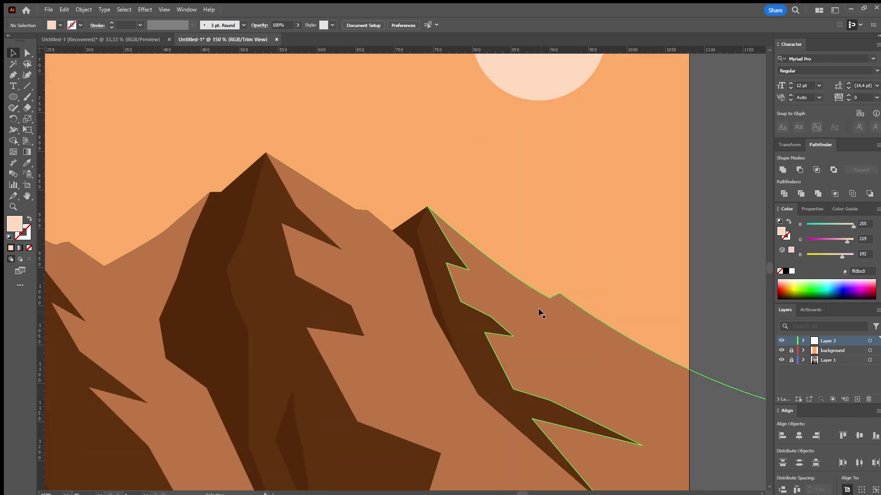
pyautogui.scroll(-1, 510, 252)
pyautogui.scroll(1, 359, 211)
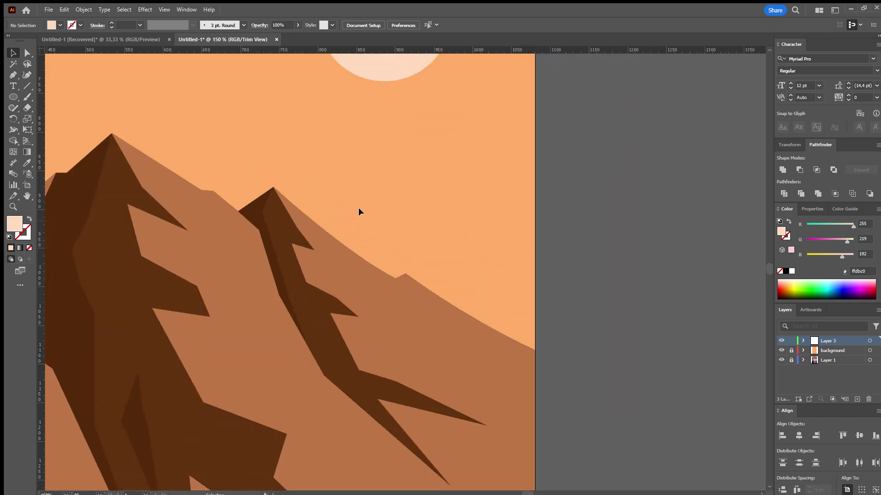
pyautogui.click(13, 74)
pyautogui.click(262, 123)
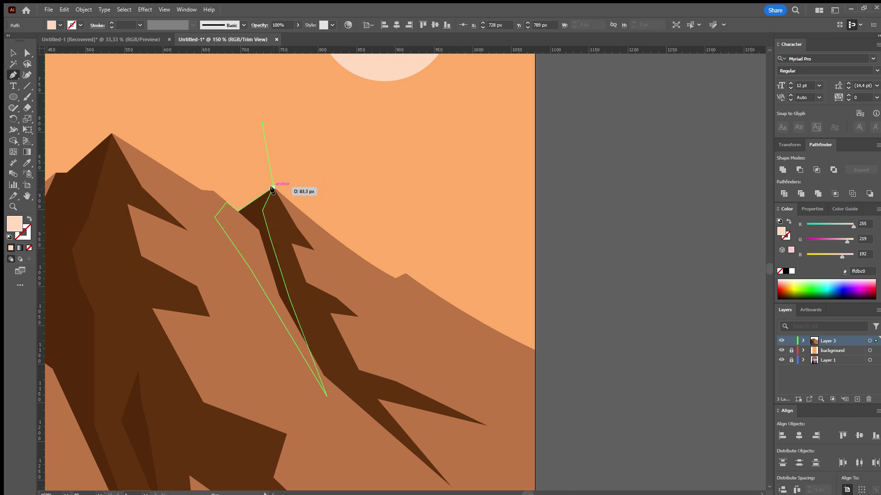
pyautogui.click(274, 187)
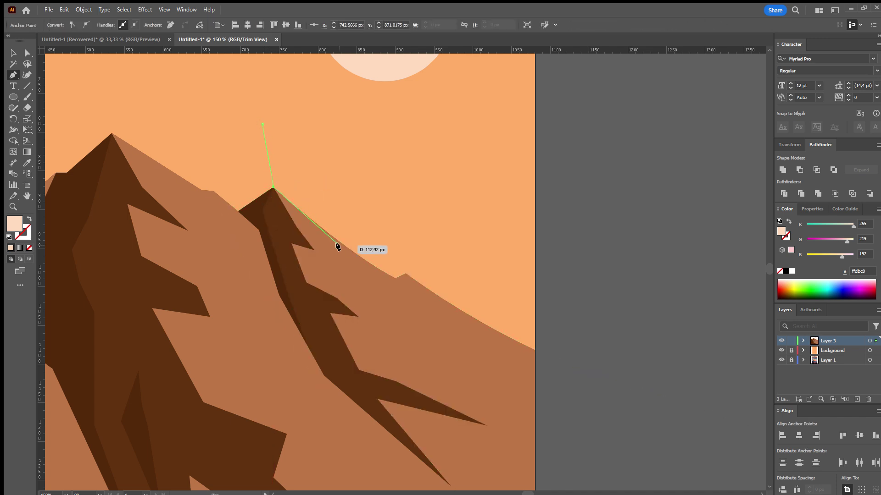
pyautogui.click(334, 250)
# Extend the shape along the ridge past the artboard's right edge and close it.
pyautogui.click(384, 292)
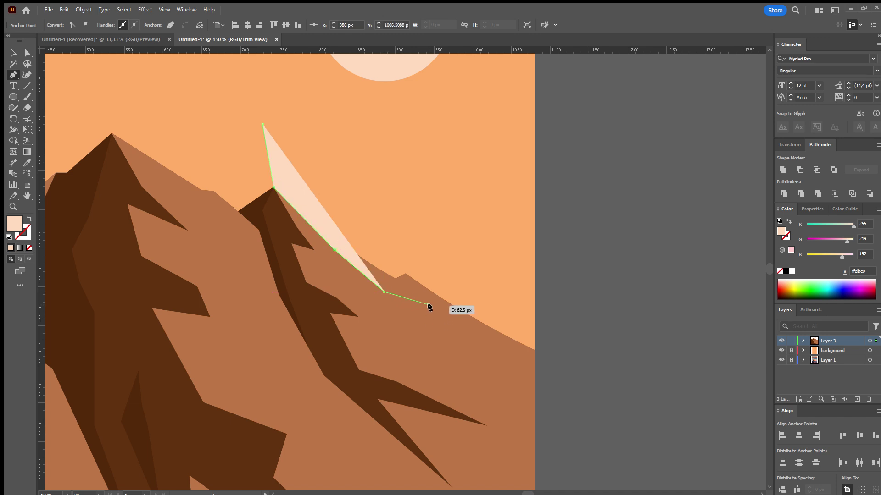
pyautogui.click(428, 304)
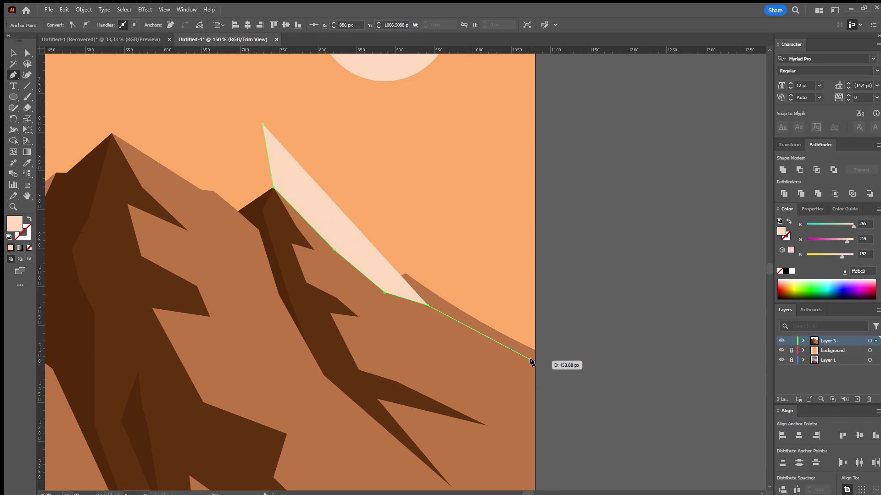
pyautogui.click(500, 355)
pyautogui.click(554, 378)
pyautogui.click(551, 275)
pyautogui.click(262, 124)
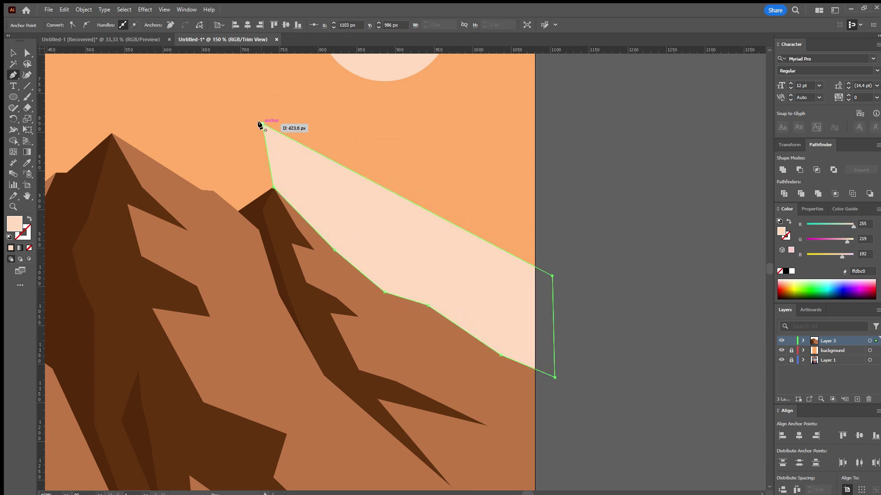
# Swap fill and stroke, then intersect the peach shape with the right mountain's face.
pyautogui.press('v')
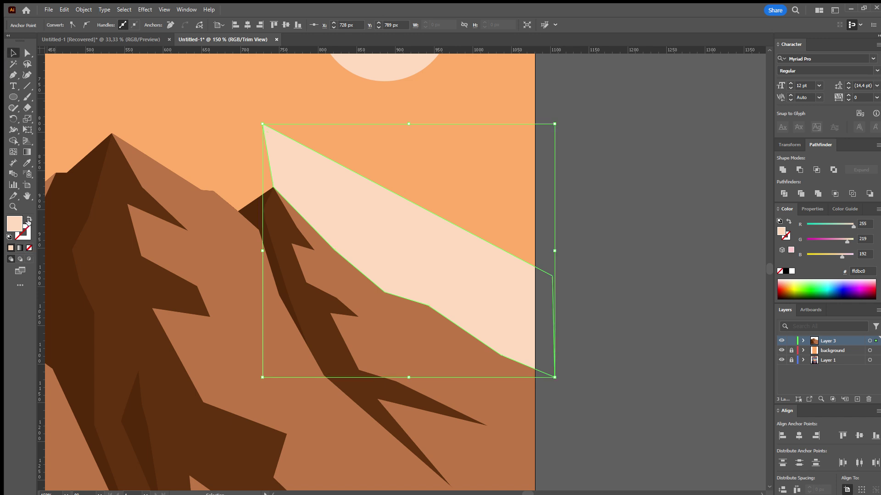
pyautogui.click(29, 219)
pyautogui.moveTo(384, 356)
pyautogui.mouseDown()
pyautogui.moveTo(401, 356)
pyautogui.moveTo(385, 356)
pyautogui.mouseUp()
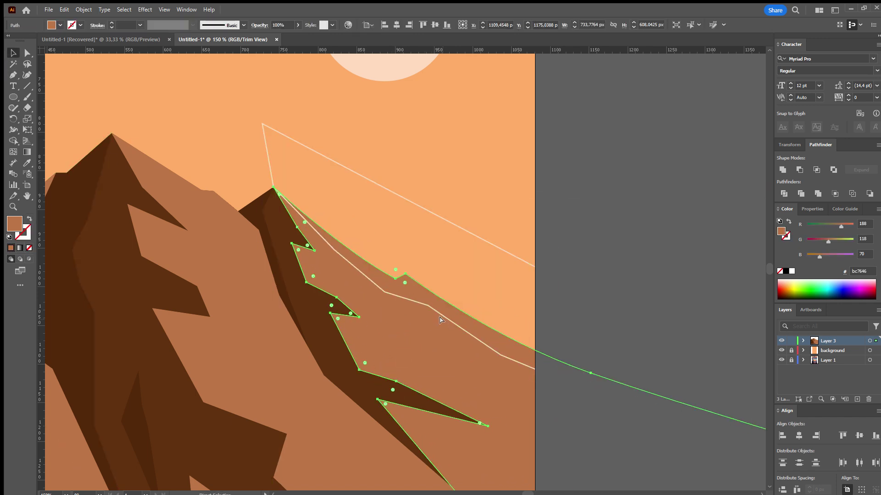
pyautogui.moveTo(416, 353)
pyautogui.mouseDown()
pyautogui.moveTo(493, 355)
pyautogui.moveTo(410, 301)
pyautogui.mouseUp()
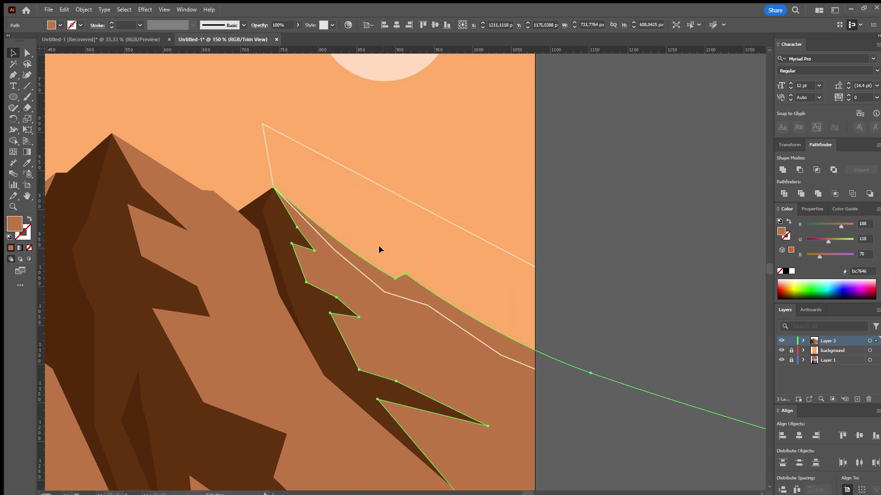
pyautogui.keyDown('shift'); pyautogui.click(447, 221); pyautogui.keyUp('shift')
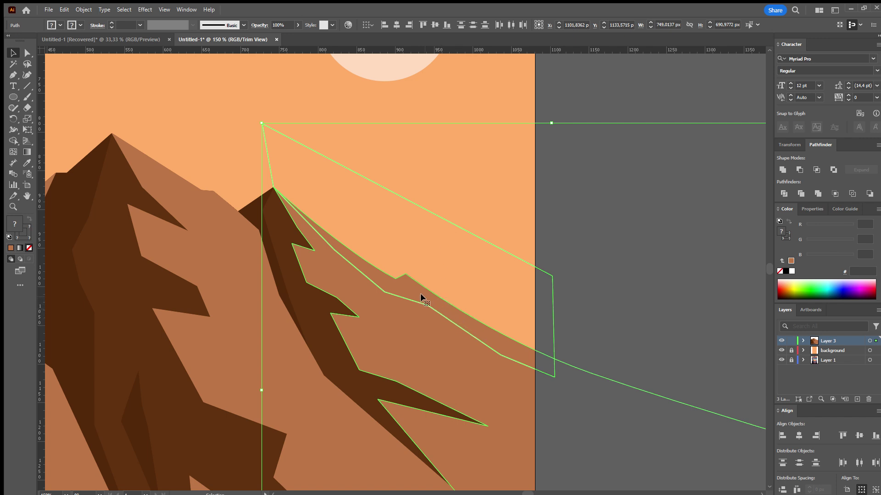
pyautogui.click(813, 171)
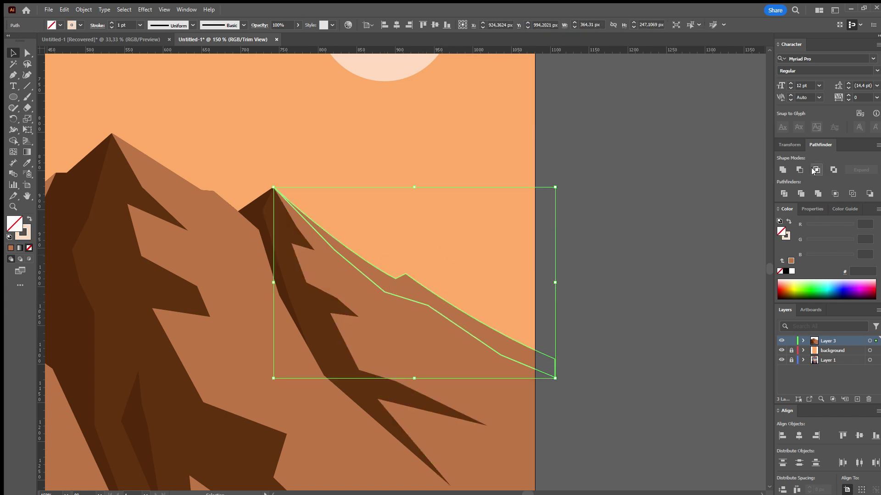
# Recolour the trimmed ridge strip to lighter tan #ce895b.
pyautogui.click(27, 163)
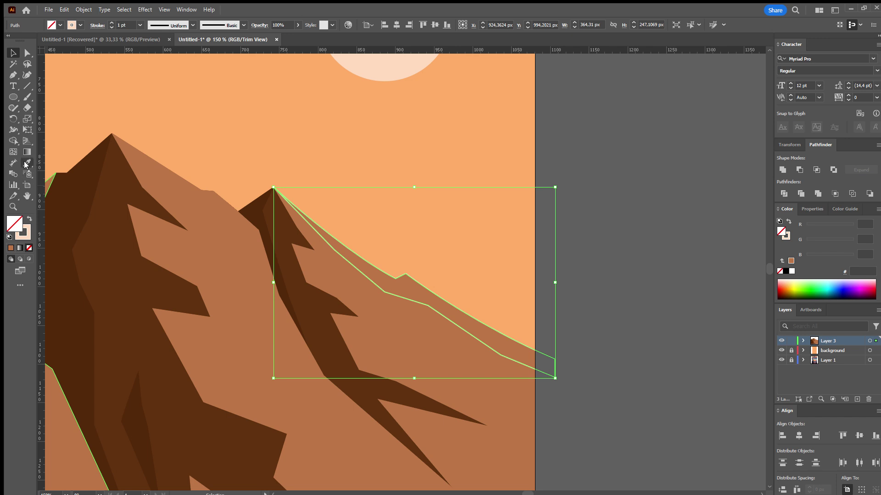
pyautogui.click(396, 344)
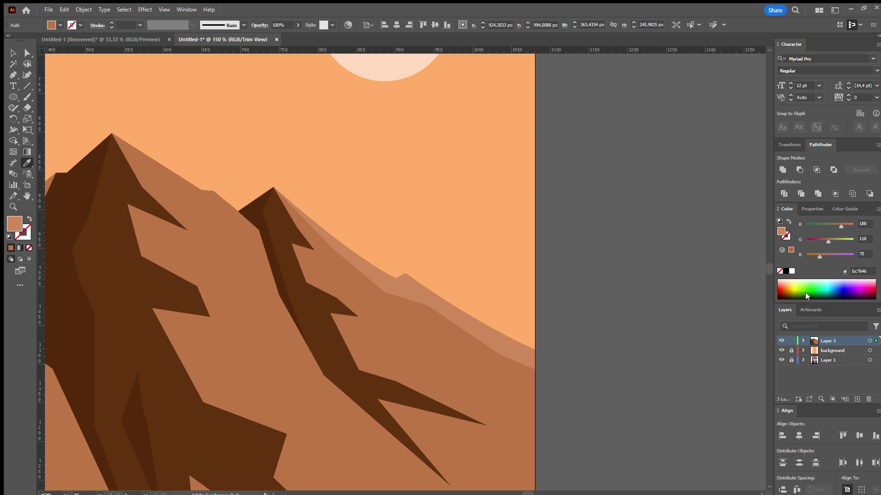
pyautogui.hotkey('ctrl', 'z')
pyautogui.hotkey('ctrl', '-')
# Outline a closed shape from the central peak down its right slope to the saddle.
pyautogui.click(13, 53)
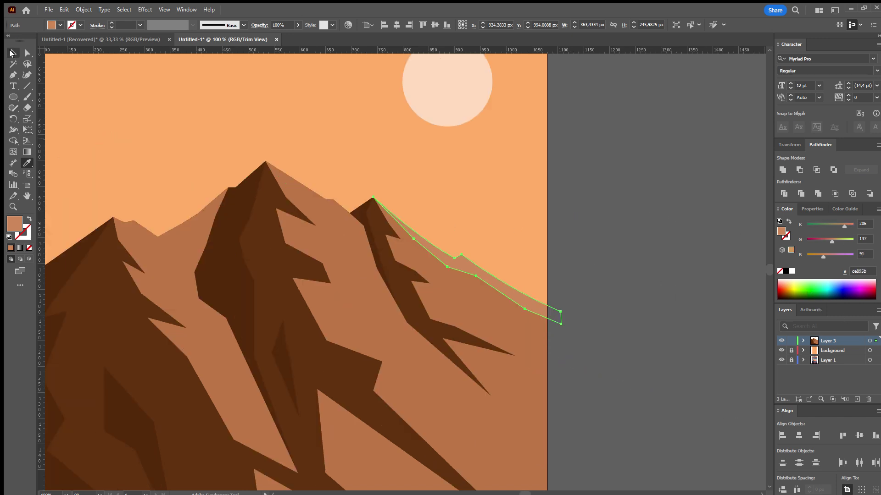
pyautogui.click(103, 69)
pyautogui.scroll(-2, 483, 182)
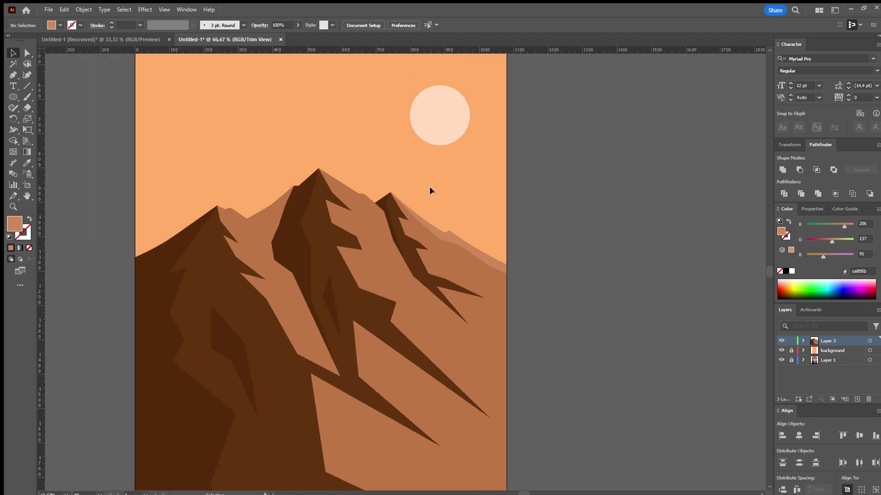
pyautogui.scroll(2, 429, 186)
pyautogui.click(13, 75)
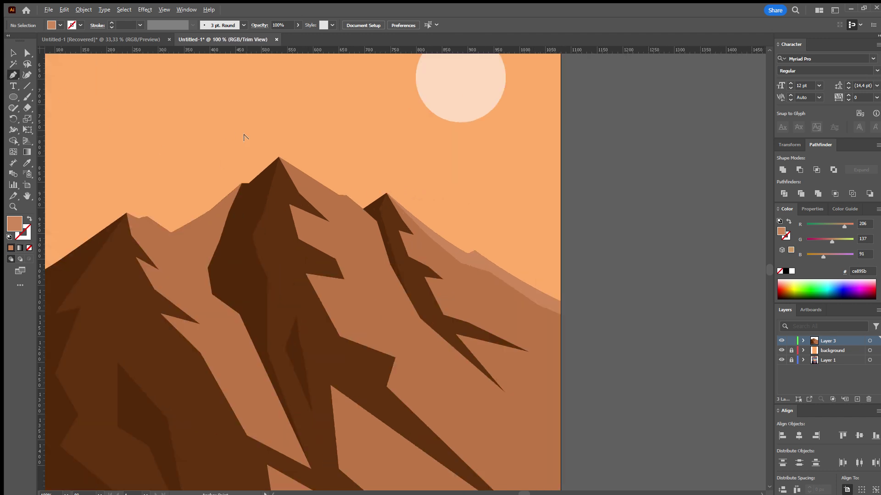
pyautogui.scroll(1, 271, 146)
pyautogui.moveTo(275, 131); pyautogui.dragTo(278, 153)
pyautogui.click(283, 163)
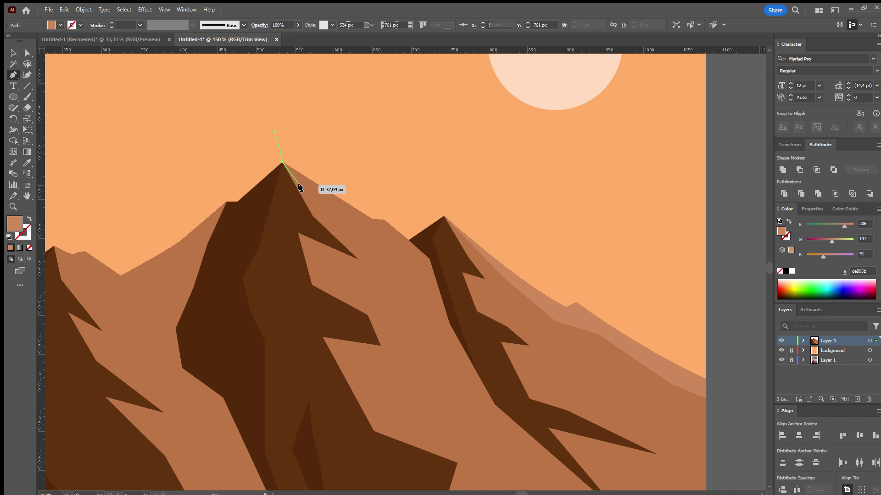
pyautogui.click(309, 190)
pyautogui.click(364, 233)
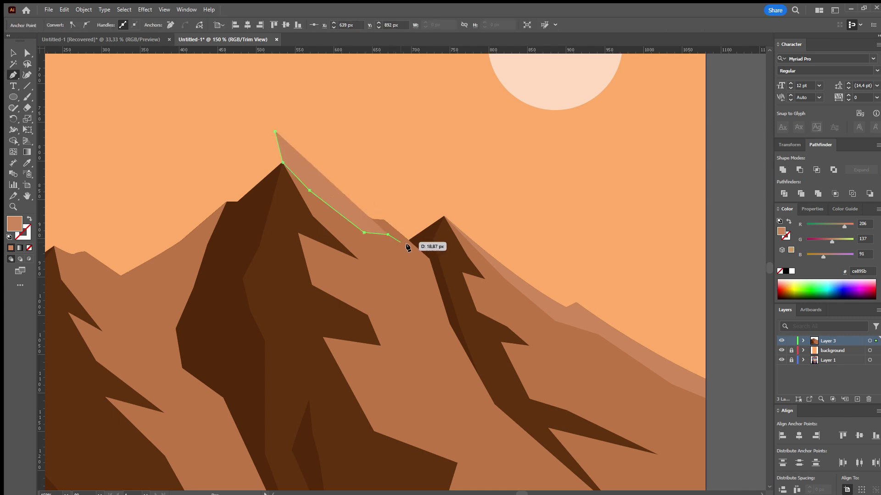
pyautogui.click(429, 259)
pyautogui.click(403, 141)
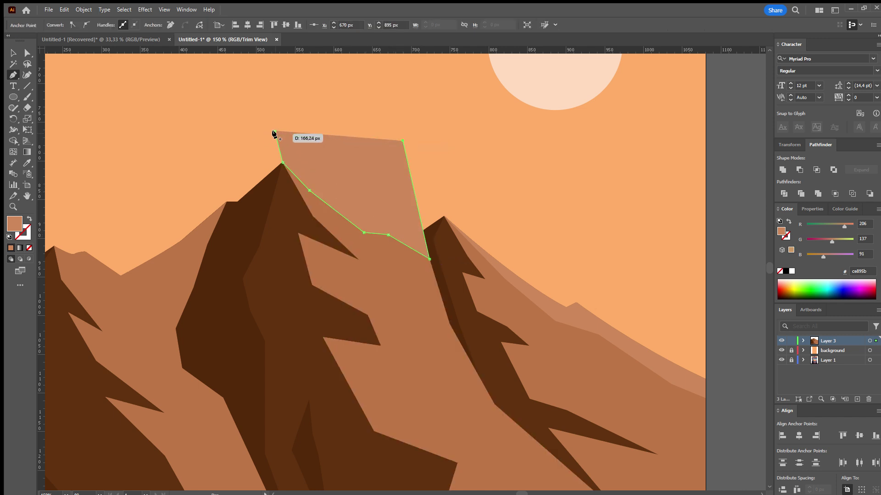
pyautogui.click(274, 130)
# Send the shape to back and intersect it with the central mountain face.
pyautogui.click(13, 53)
pyautogui.hotkey('ctrl', 'shift', '[')
pyautogui.click(422, 323)
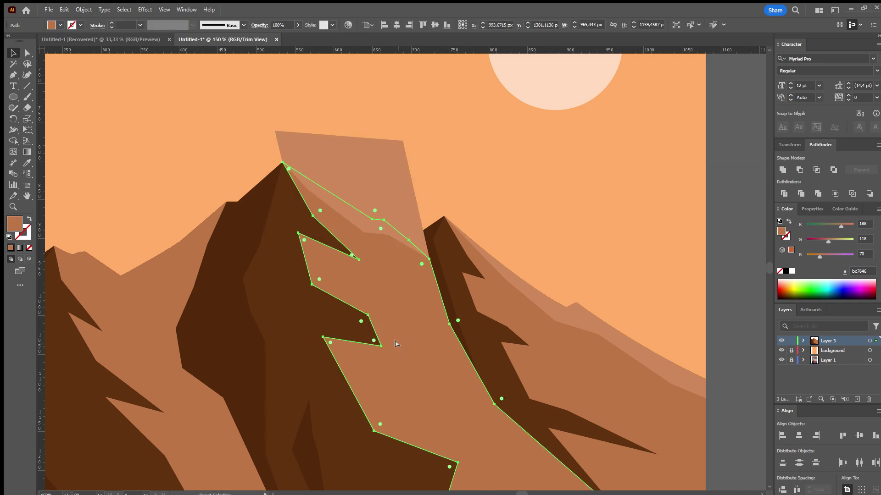
pyautogui.keyDown('shift'); pyautogui.click(389, 180); pyautogui.keyUp('shift')
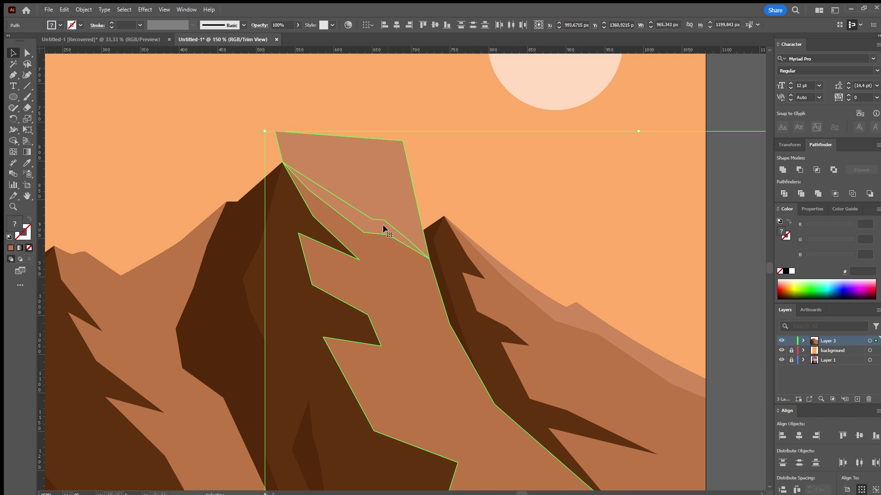
pyautogui.click(817, 170)
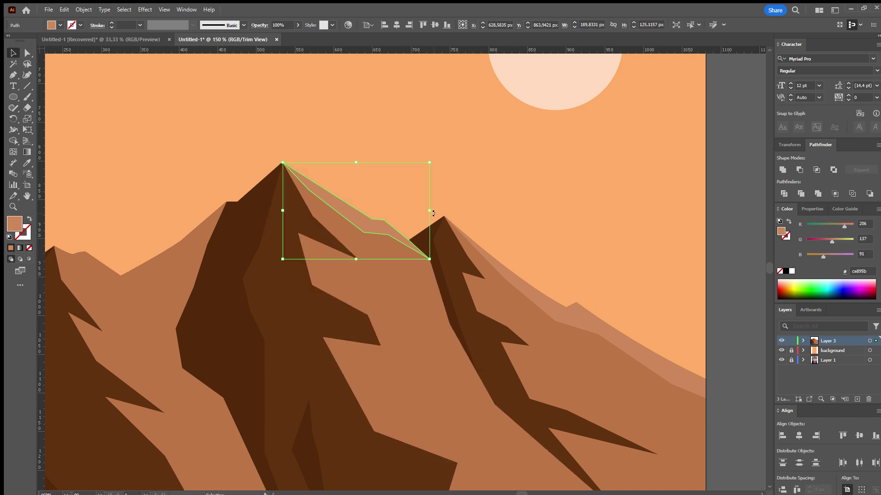
pyautogui.click(452, 161)
pyautogui.hotkey('ctrl', '-')
pyautogui.hotkey('ctrl', '-')
pyautogui.hotkey('ctrl', '-')
# Draw a small closed lighter tan facet on the right mountain's slope with the Pen tool.
pyautogui.hotkey('ctrl', '+')
pyautogui.hotkey('ctrl', '+')
pyautogui.hotkey('ctrl', '+')
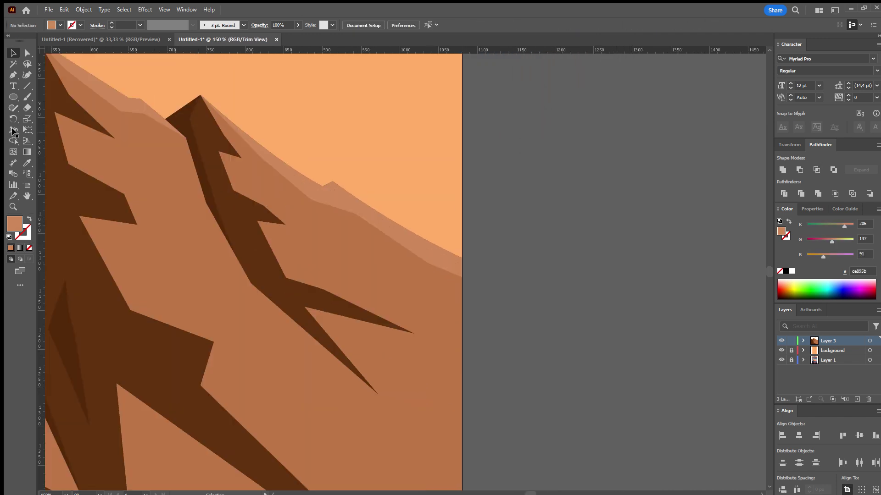
pyautogui.press('p')
pyautogui.hotkey('ctrl', '+')
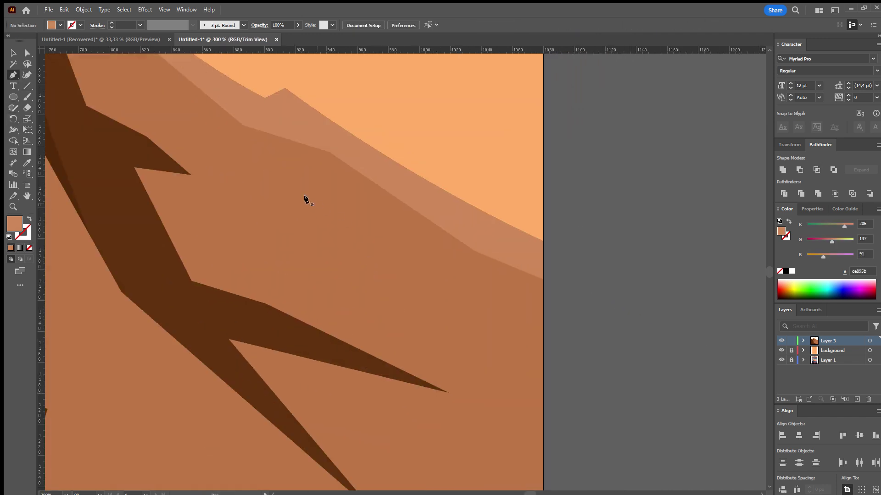
pyautogui.click(302, 194)
pyautogui.click(377, 217)
pyautogui.click(455, 279)
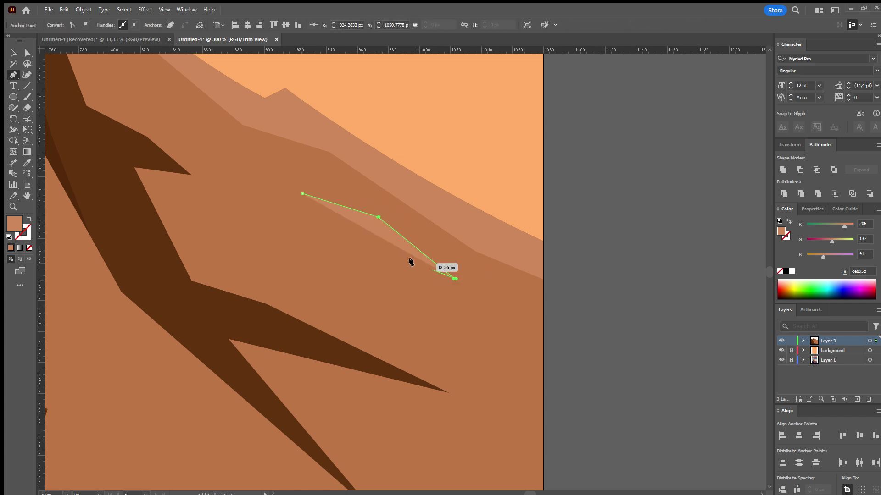
pyautogui.click(375, 248)
pyautogui.click(354, 222)
pyautogui.click(302, 194)
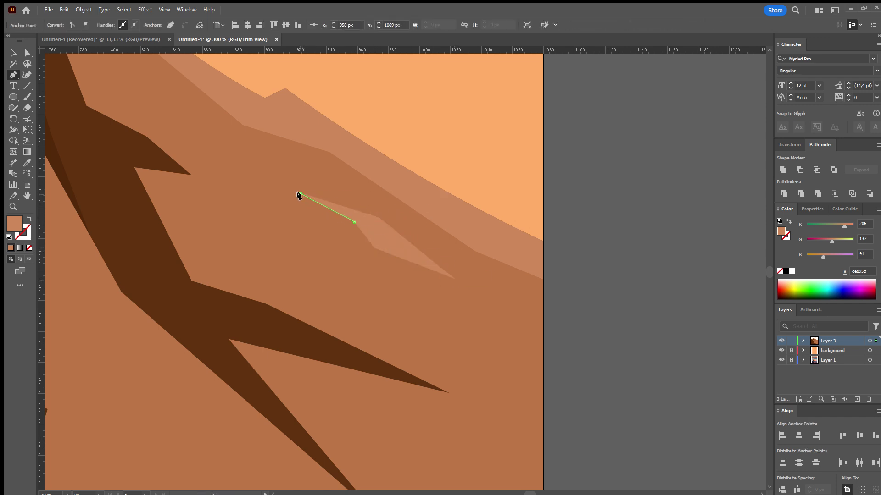
pyautogui.hotkey('ctrl', '-')
pyautogui.hotkey('ctrl', '-')
pyautogui.hotkey('ctrl', '-')
# Draw a closed streak facet running down the central mountain's face below the ridge.
pyautogui.hotkey('ctrl', '+')
pyautogui.hotkey('ctrl', '+')
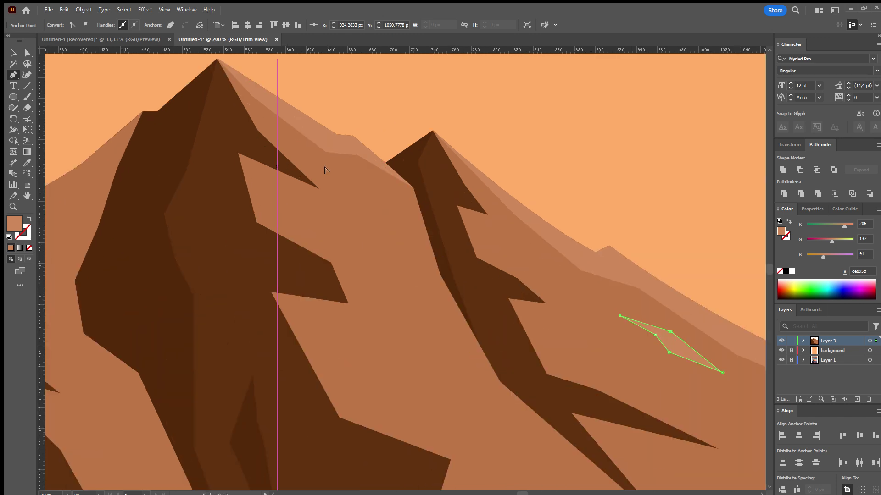
pyautogui.hotkey('ctrl', '+')
pyautogui.click(362, 178)
pyautogui.click(408, 194)
pyautogui.click(445, 282)
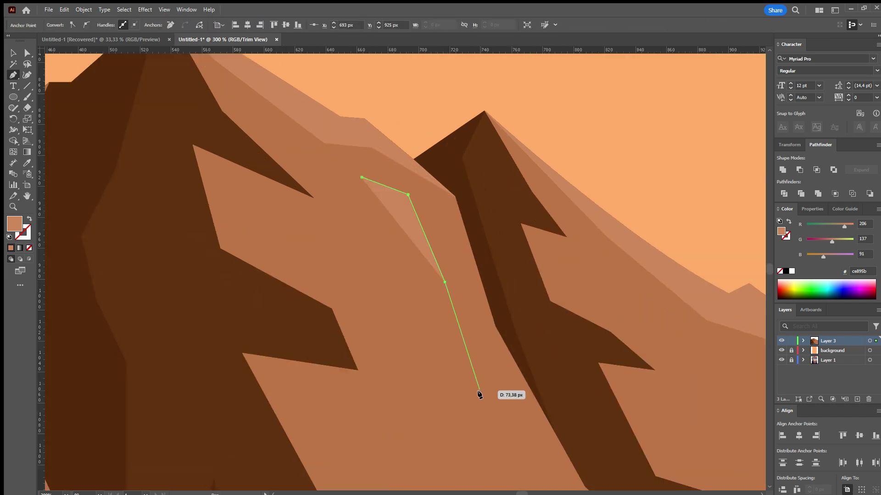
pyautogui.click(521, 437)
pyautogui.click(422, 307)
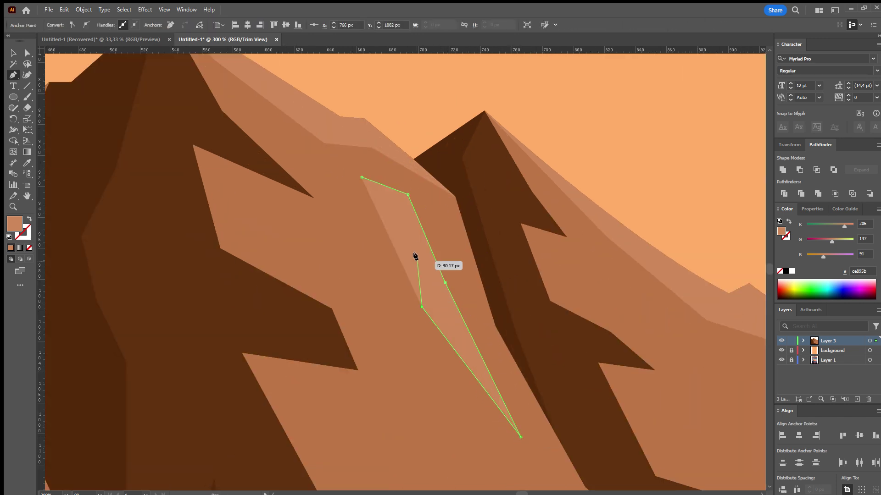
pyautogui.click(402, 228)
pyautogui.click(361, 178)
pyautogui.hotkey('ctrl', '0')
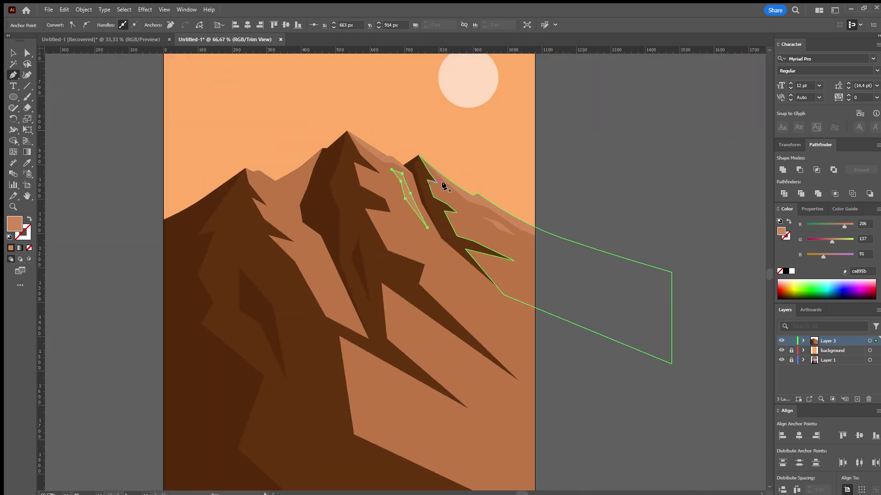
pyautogui.hotkey('ctrl', '+')
pyautogui.hotkey('ctrl', '+')
pyautogui.hotkey('ctrl', '+')
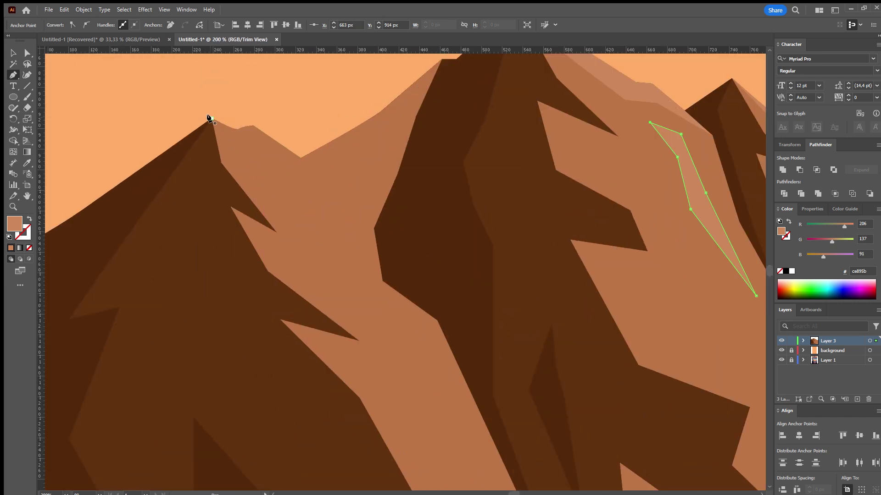
# Outline a pale highlight shape down the left peak's slope and close it.
pyautogui.click(212, 119)
pyautogui.click(243, 148)
pyautogui.click(273, 170)
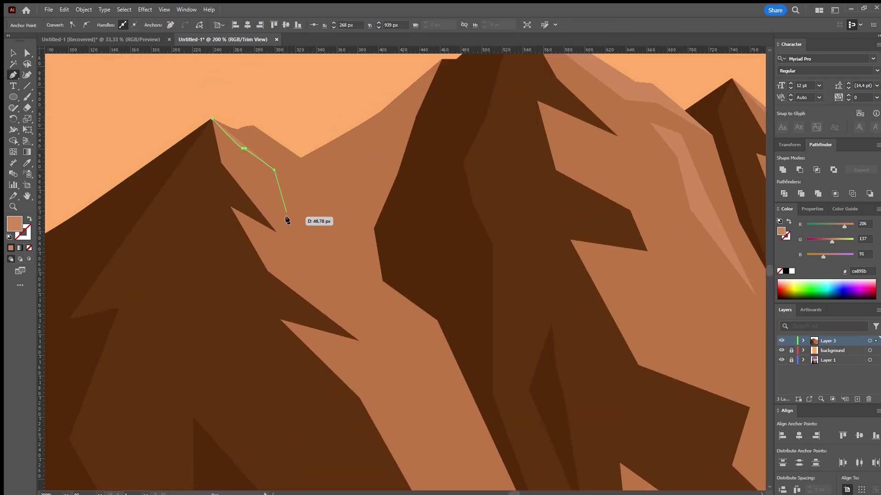
pyautogui.click(317, 237)
pyautogui.click(376, 307)
pyautogui.click(333, 202)
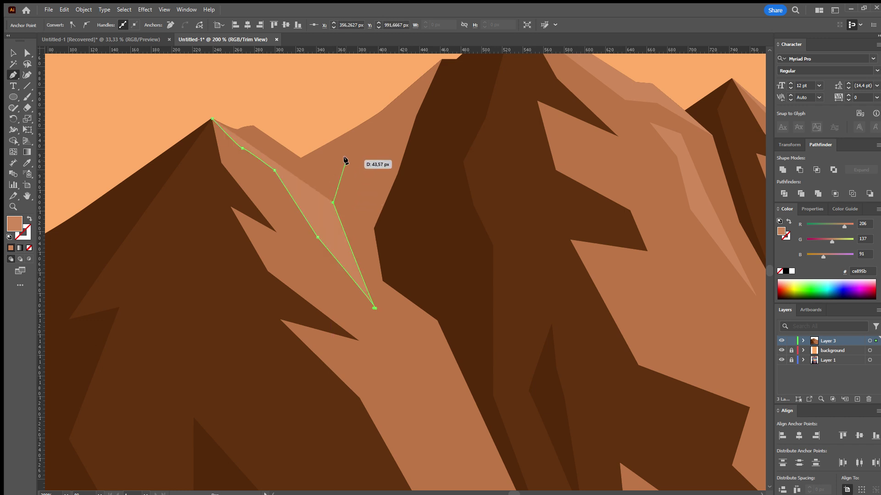
pyautogui.click(360, 151)
pyautogui.click(391, 102)
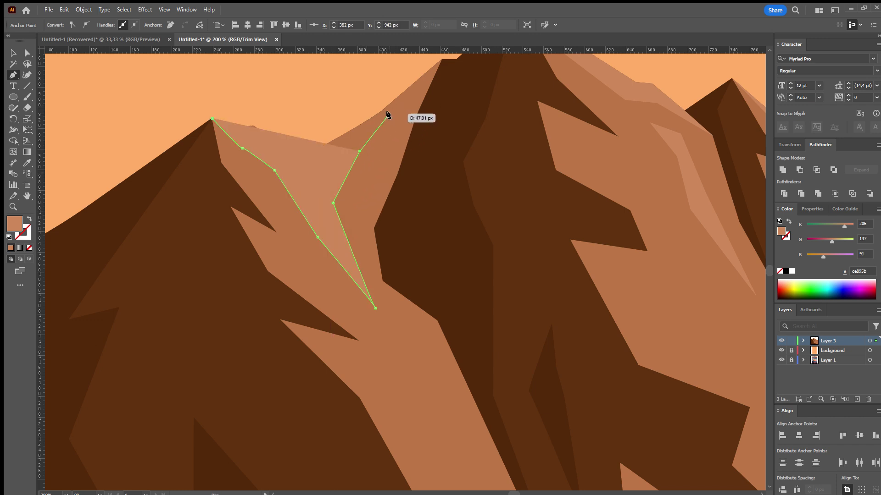
pyautogui.press('Escape')
pyautogui.click(395, 100)
pyautogui.click(211, 118)
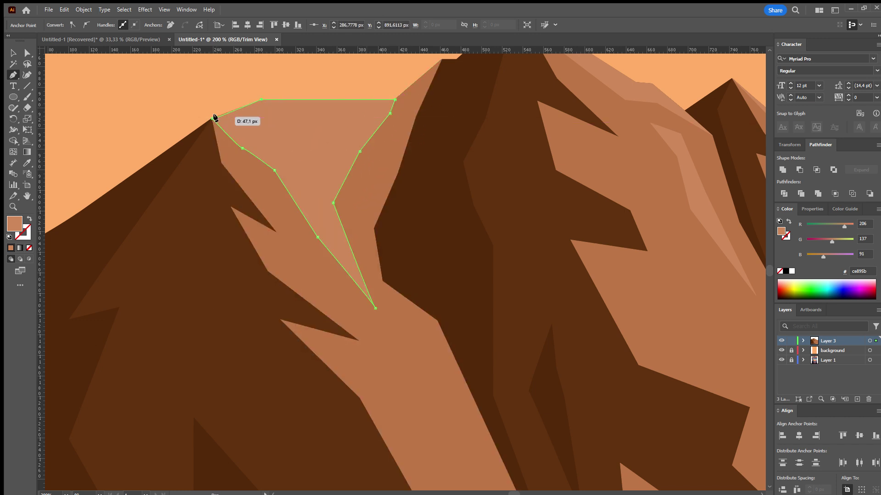
# Select the slope shape and the pale facet, then combine them with Pathfinder into a trimmed facet.
pyautogui.click(13, 51)
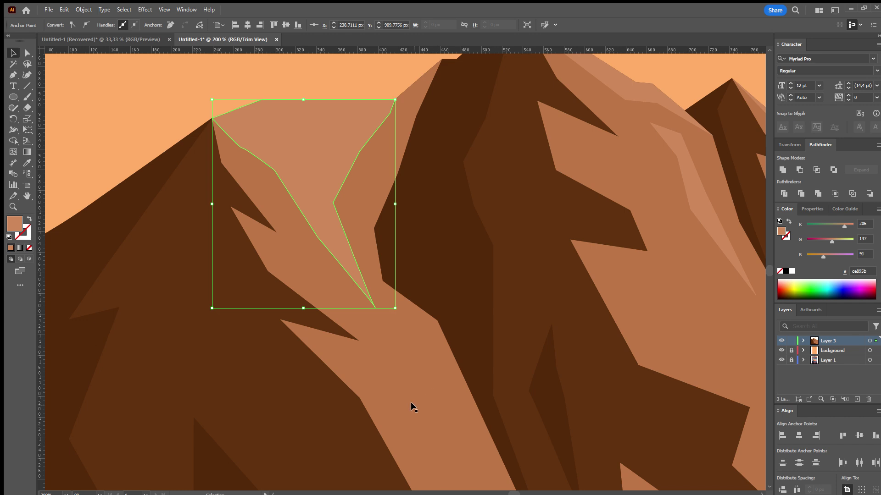
pyautogui.hotkey('ctrl', '-')
pyautogui.hotkey('ctrl', '-')
pyautogui.hotkey('ctrl', '-')
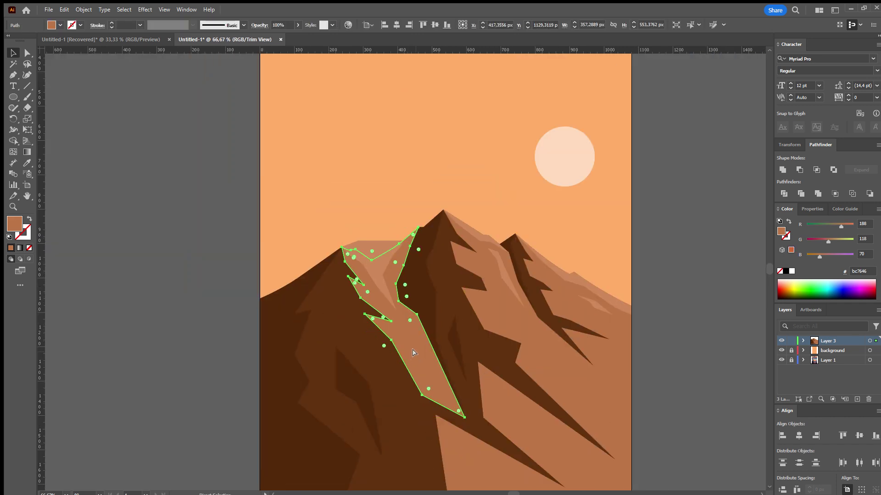
pyautogui.click(376, 266)
pyautogui.scroll(2, 376, 266)
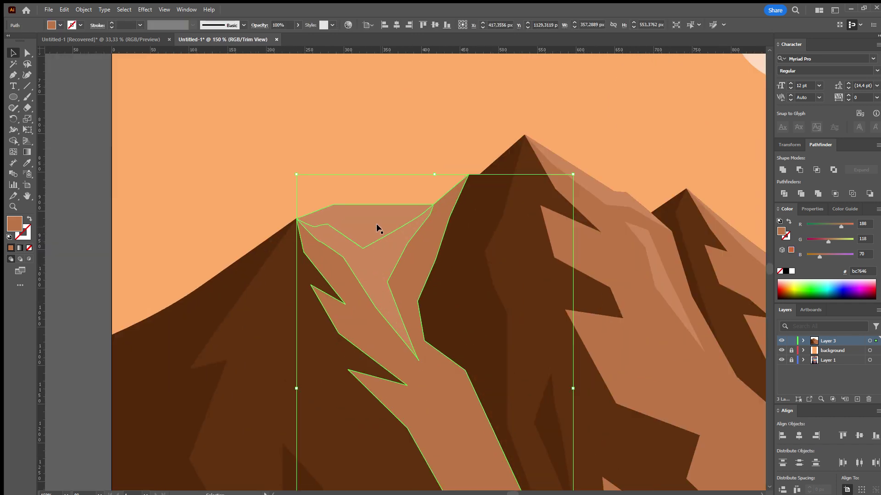
pyautogui.keyDown('shift'); pyautogui.click(373, 219); pyautogui.keyUp('shift')
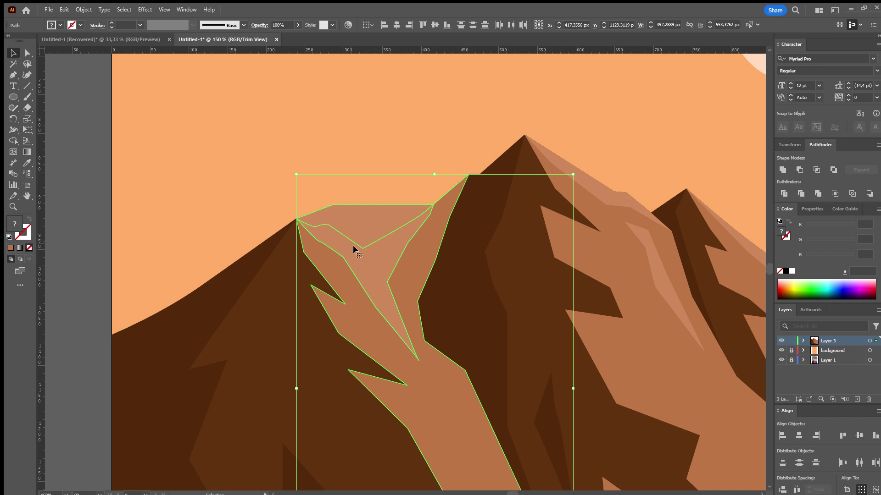
pyautogui.click(816, 170)
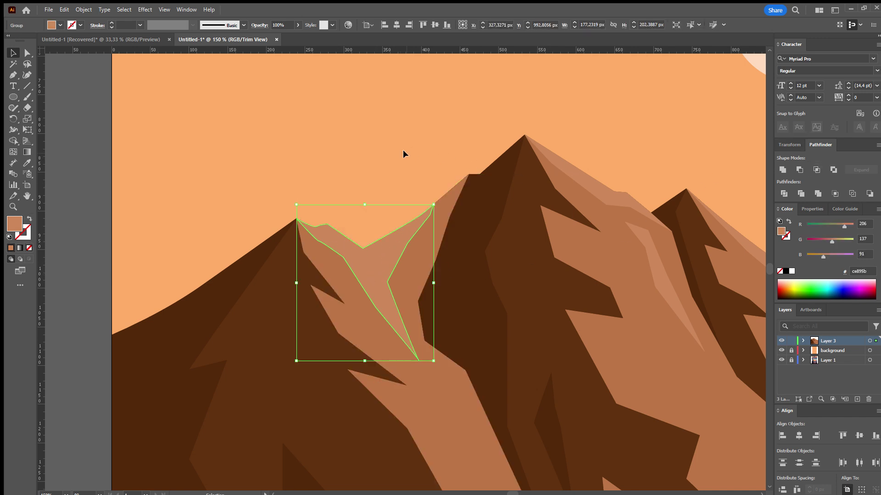
pyautogui.scroll(-4, 402, 152)
# Start a jagged facet outline on the lower right slope, beginning beyond the artboard's lower right.
pyautogui.scroll(-1, 488, 276)
pyautogui.click(623, 348)
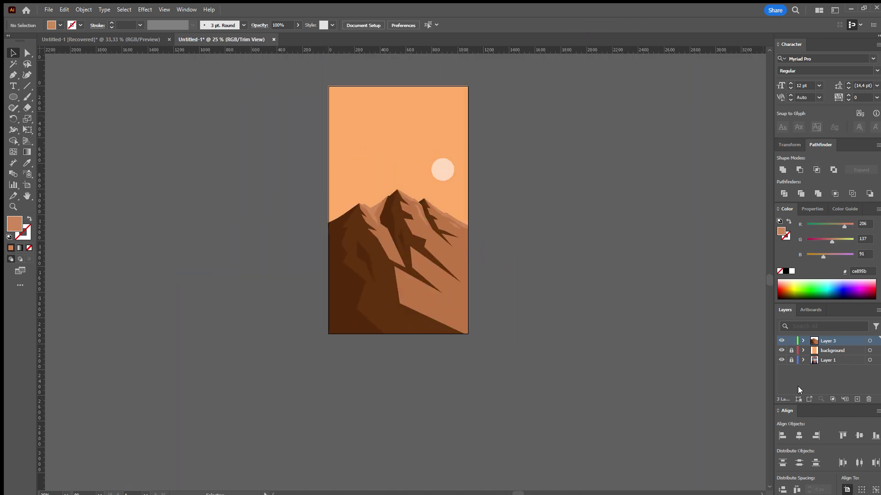
pyautogui.scroll(-1, 553, 370)
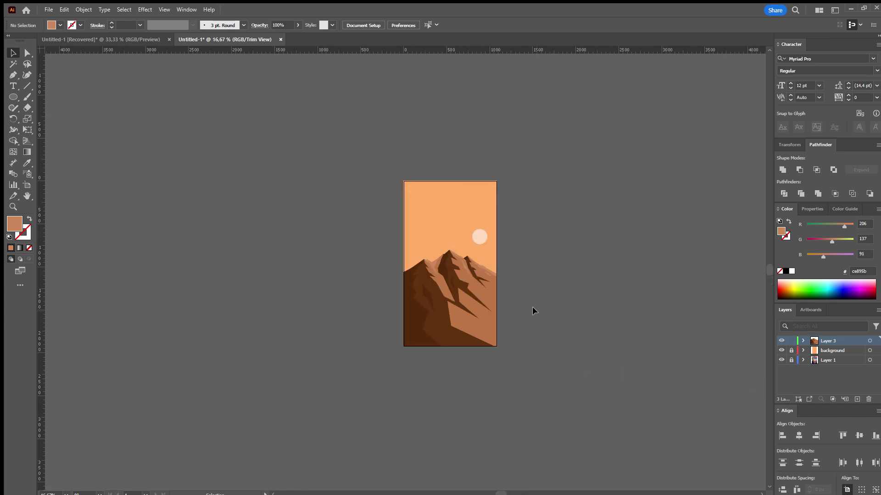
pyautogui.scroll(3, 519, 295)
pyautogui.click(13, 74)
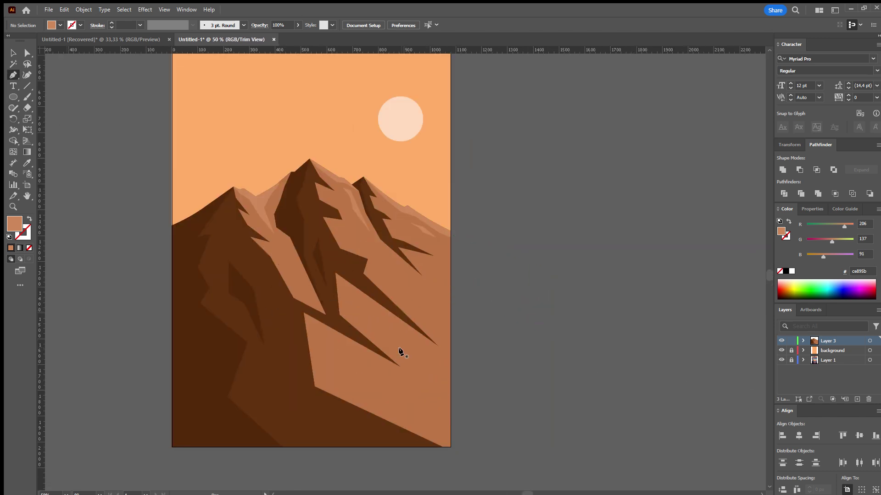
pyautogui.click(466, 443)
pyautogui.click(378, 392)
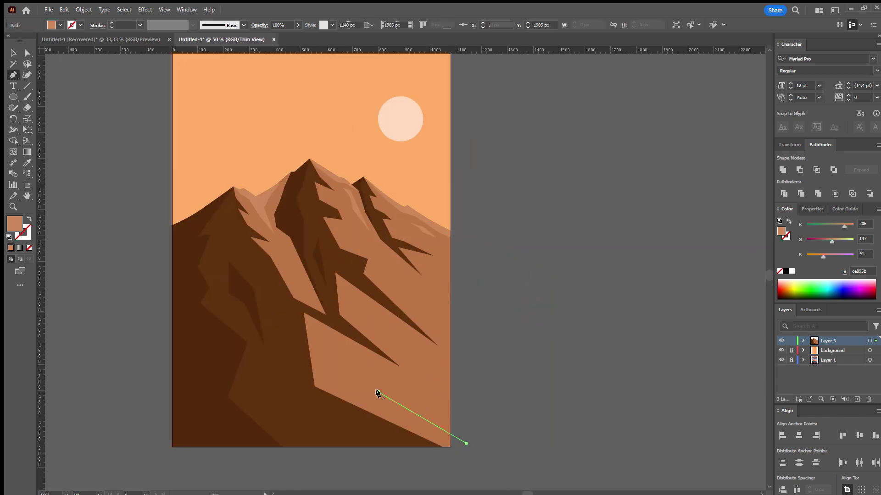
pyautogui.click(343, 353)
pyautogui.click(399, 387)
pyautogui.click(477, 394)
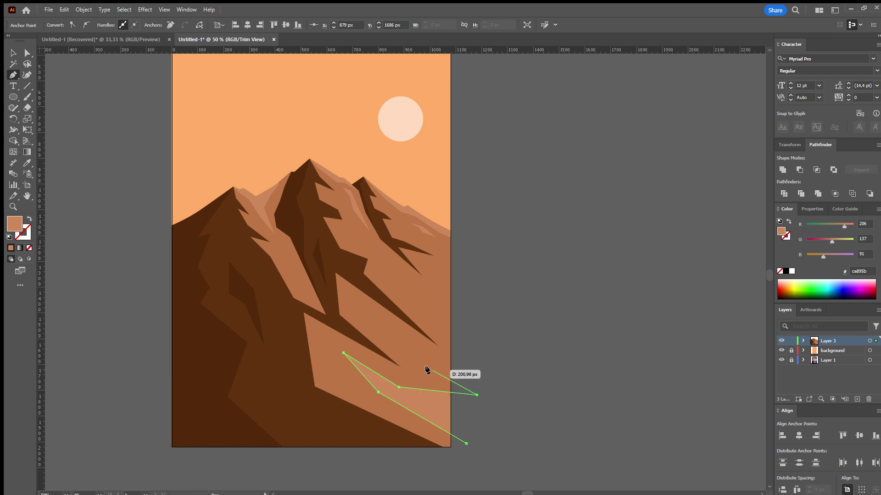
# Finish the facet's corners up toward the ridge and past the right edge, closing it at its start.
pyautogui.click(369, 325)
pyautogui.click(361, 303)
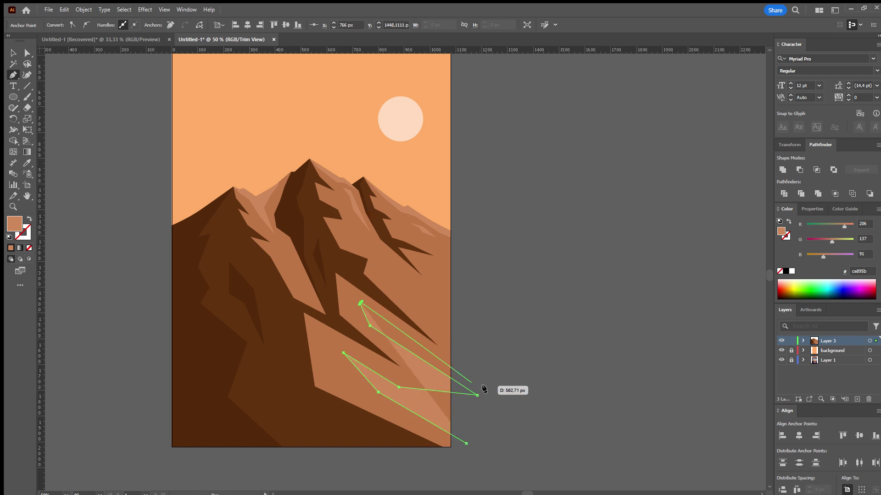
pyautogui.click(491, 386)
pyautogui.click(400, 286)
pyautogui.click(477, 330)
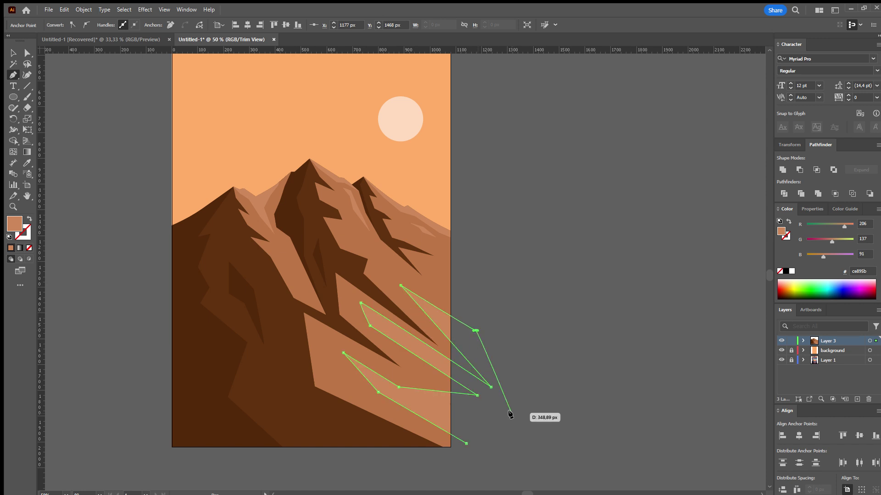
pyautogui.click(511, 414)
pyautogui.click(467, 443)
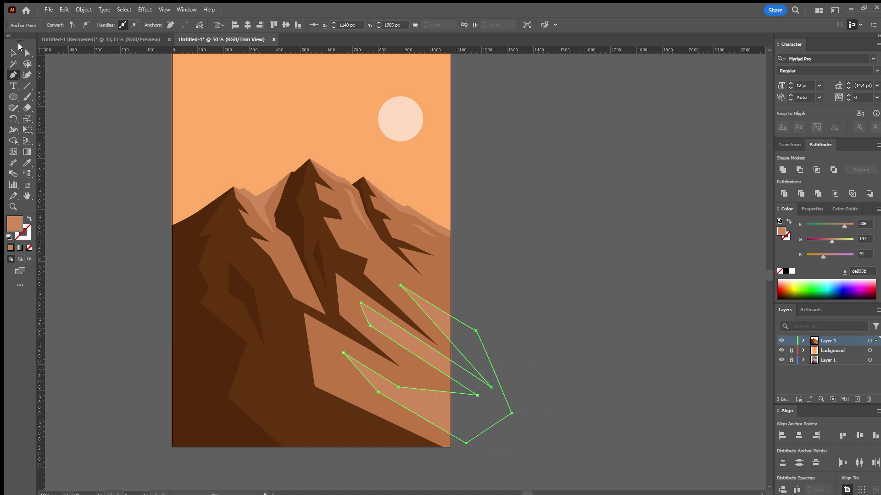
pyautogui.press('v')
pyautogui.click(622, 235)
pyautogui.scroll(-2, 623, 236)
# Scroll around to see the reference image and mountains overhanging the artboard's right side.
pyautogui.scroll(-2, 557, 297)
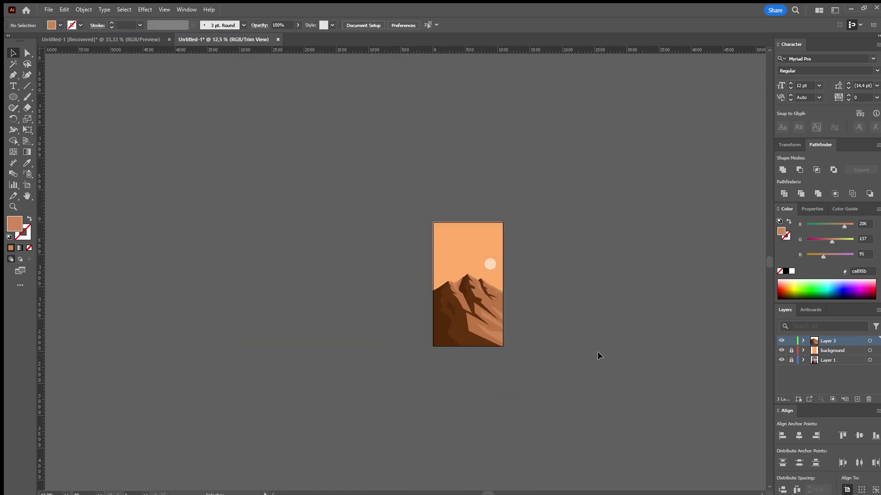
pyautogui.scroll(1, 508, 321)
pyautogui.scroll(1, 564, 325)
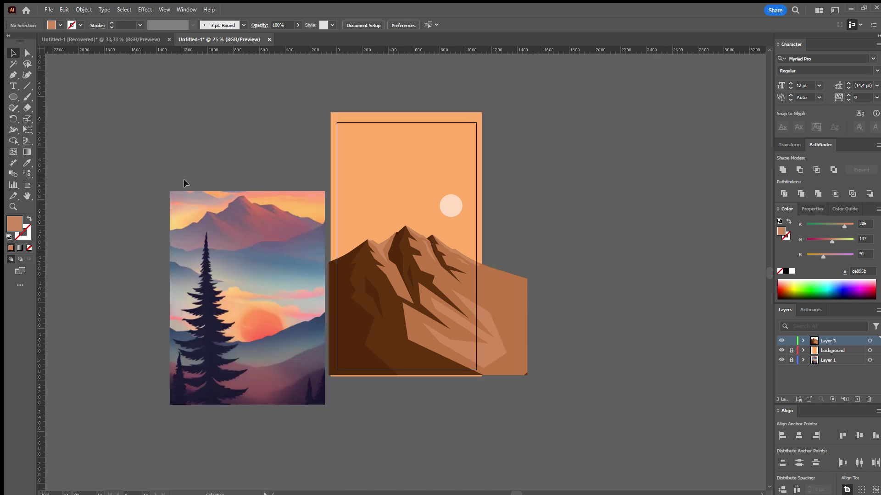
# Delete the reference image's Layer 1 and group all remaining poster artwork.
pyautogui.click(851, 359)
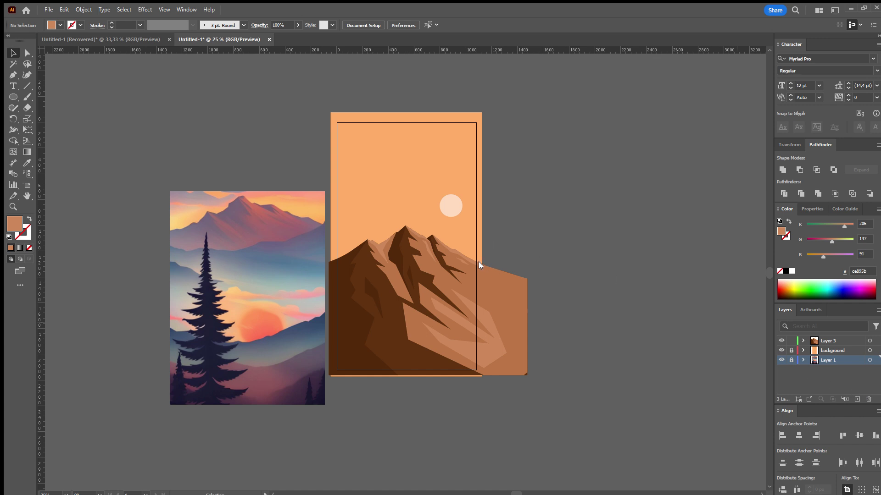
pyautogui.press('Delete')
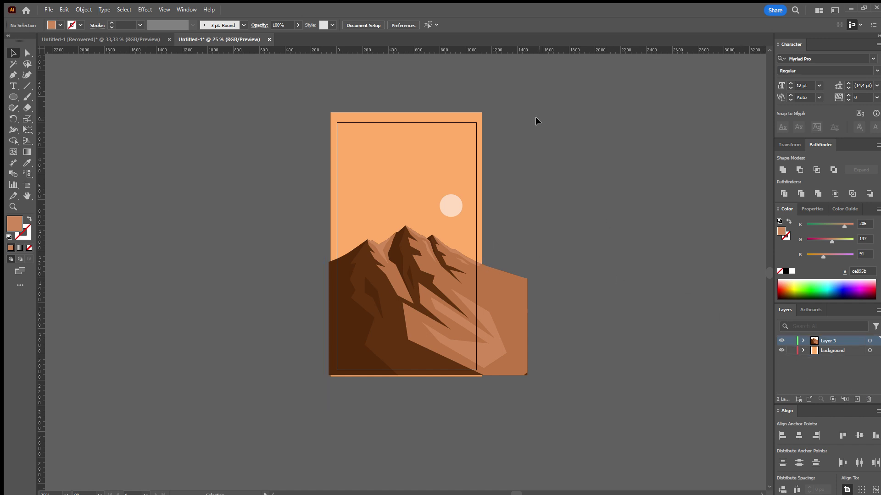
pyautogui.hotkey('ctrl', 'a')
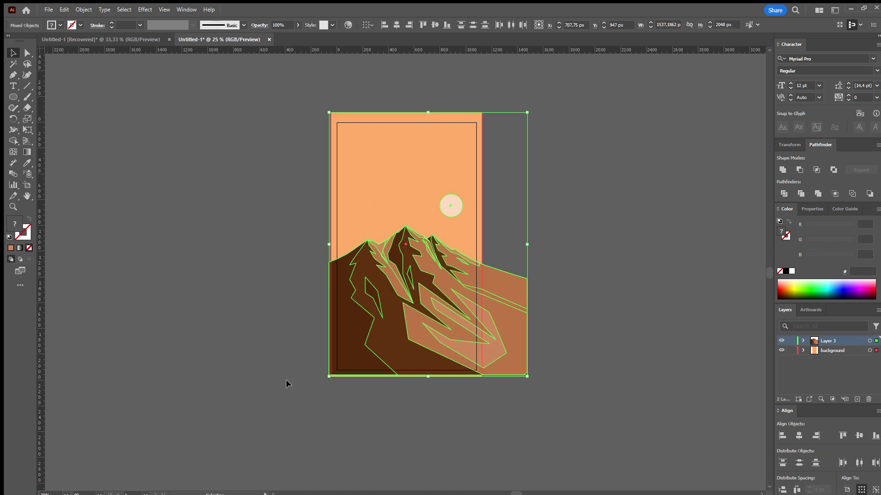
pyautogui.hotkey('ctrl', 'g')
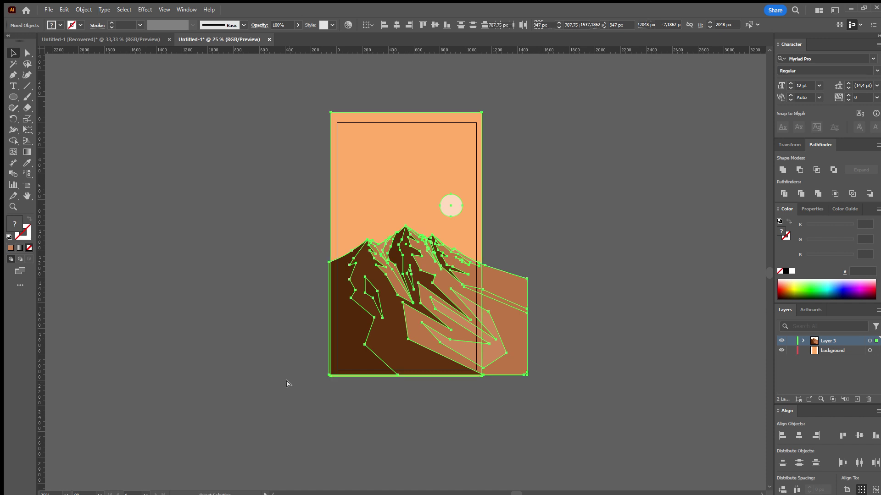
pyautogui.hotkey('ctrl', 'z')
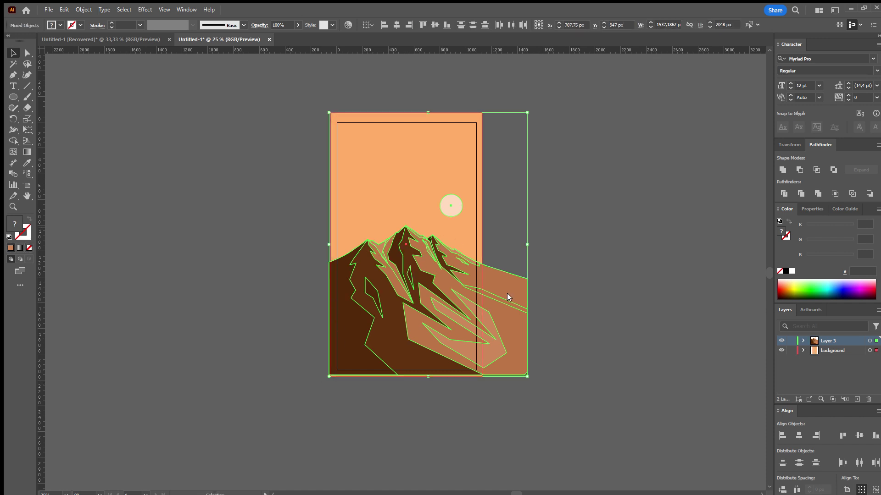
pyautogui.hotkey('ctrl', 'g')
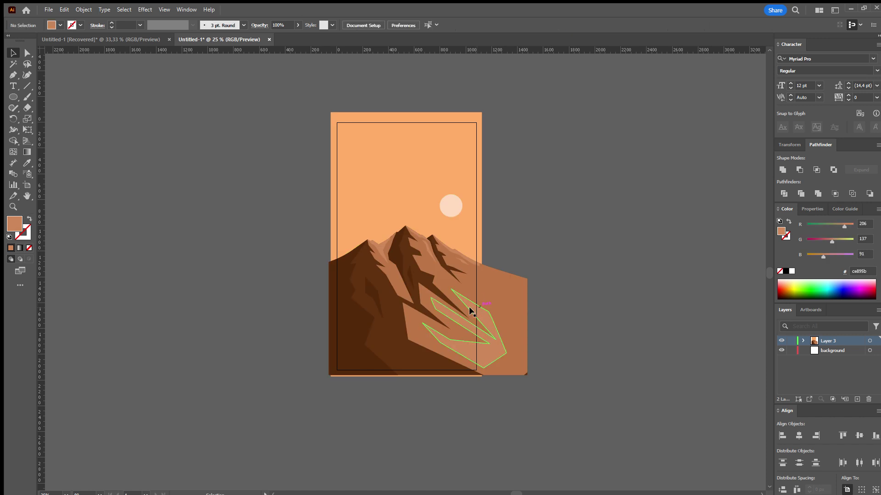
# Draw a rectangle starting at the artboard's top-left corner over the mountain artwork.
pyautogui.click(594, 164)
pyautogui.scroll(1, 420, 133)
pyautogui.scroll(1, 421, 132)
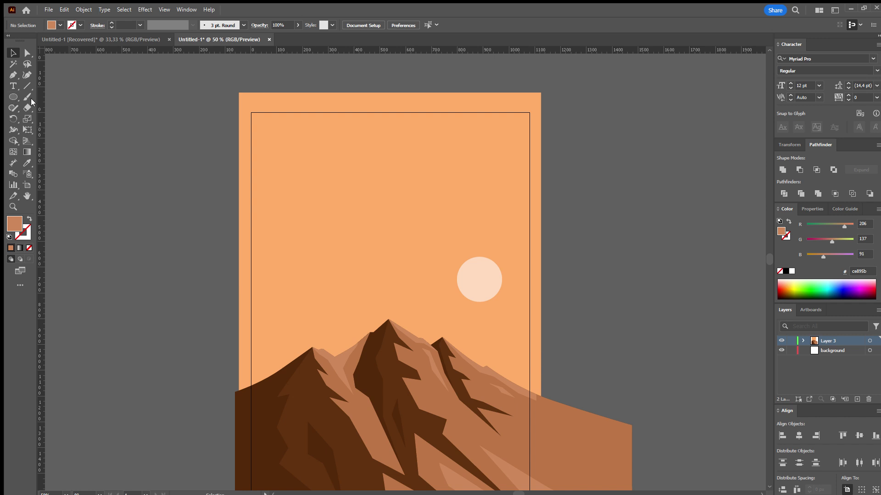
pyautogui.press('m')
pyautogui.moveTo(251, 113); pyautogui.dragTo(513, 482)
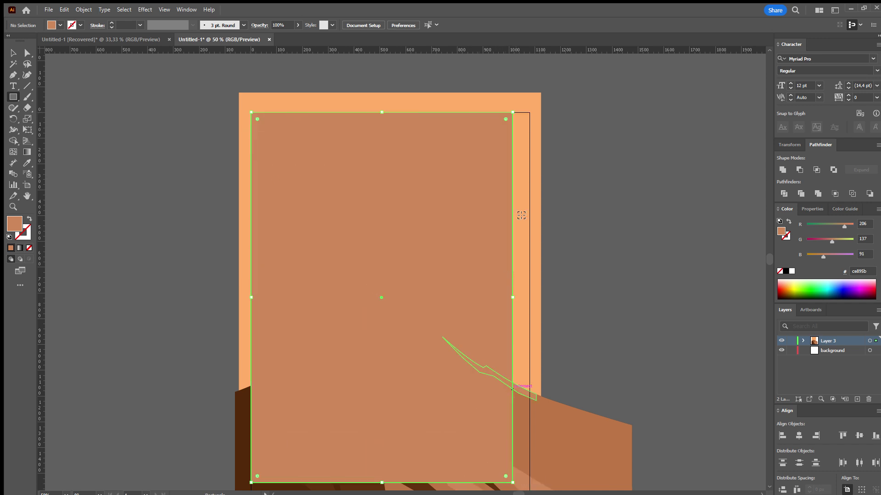
pyautogui.scroll(-2, 521, 215)
pyautogui.scroll(1, 522, 215)
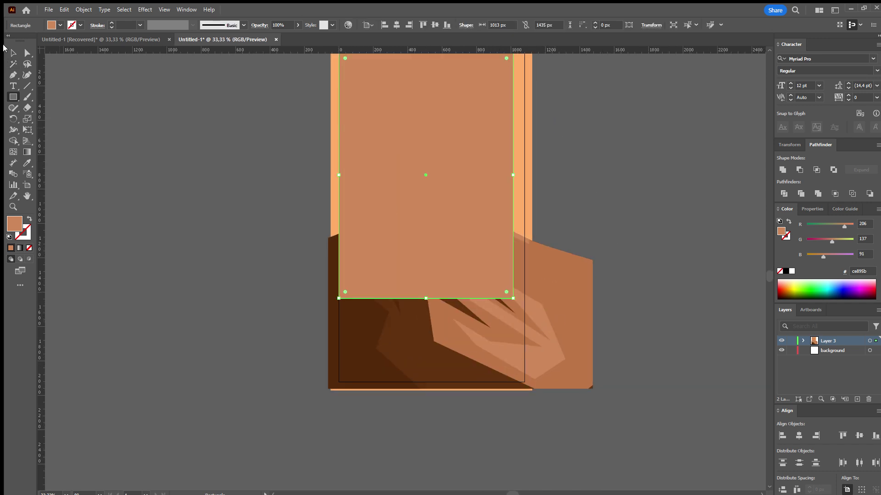
# Stretch the rectangle to about 1080 × 1921 px covering the artboard, then select the mountain group.
pyautogui.click(13, 53)
pyautogui.moveTo(513, 298); pyautogui.dragTo(524, 383)
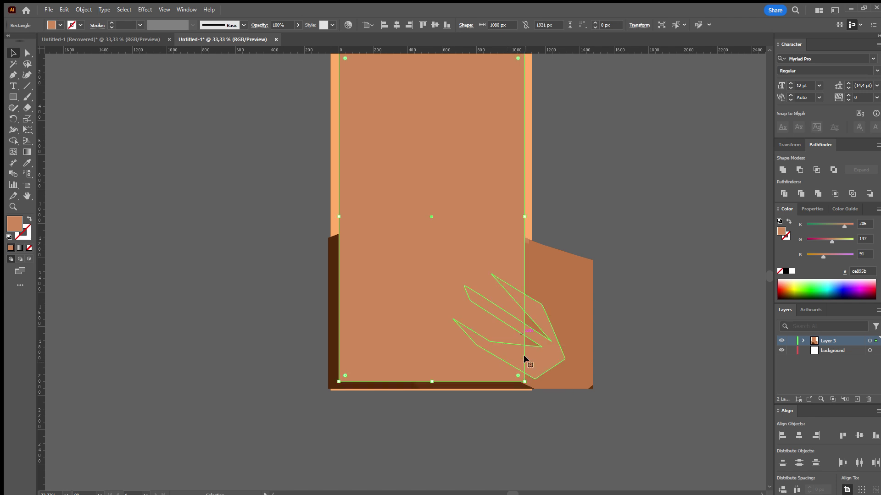
pyautogui.click(562, 260)
pyautogui.click(520, 405)
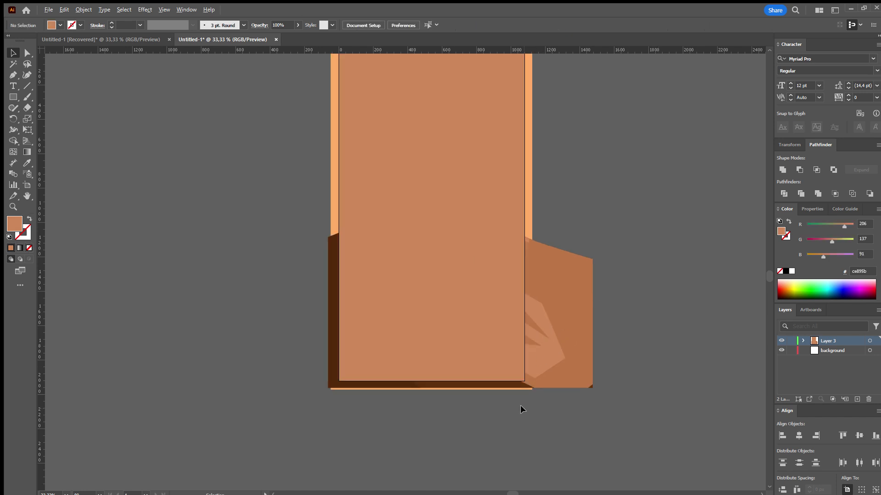
pyautogui.scroll(-1, 520, 405)
pyautogui.click(560, 305)
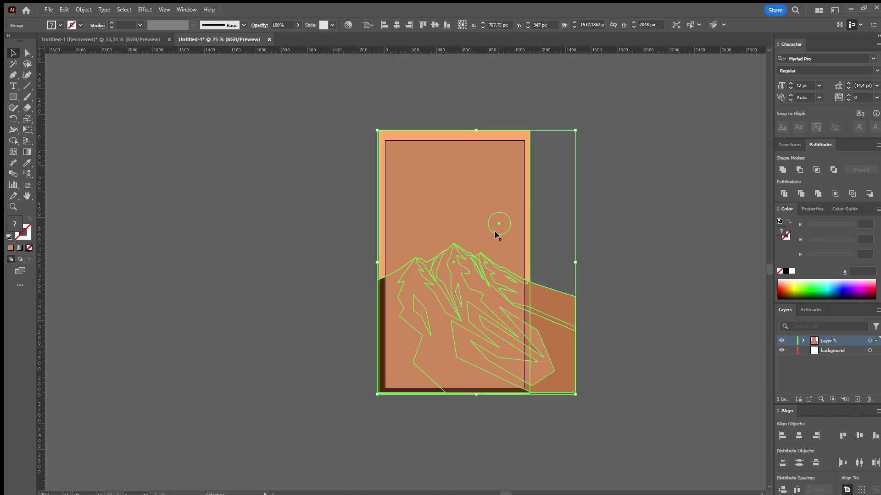
# Select the group and rectangle together and make a clipping mask with Ctrl+7.
pyautogui.keyDown('shift'); pyautogui.click(444, 172); pyautogui.keyUp('shift')
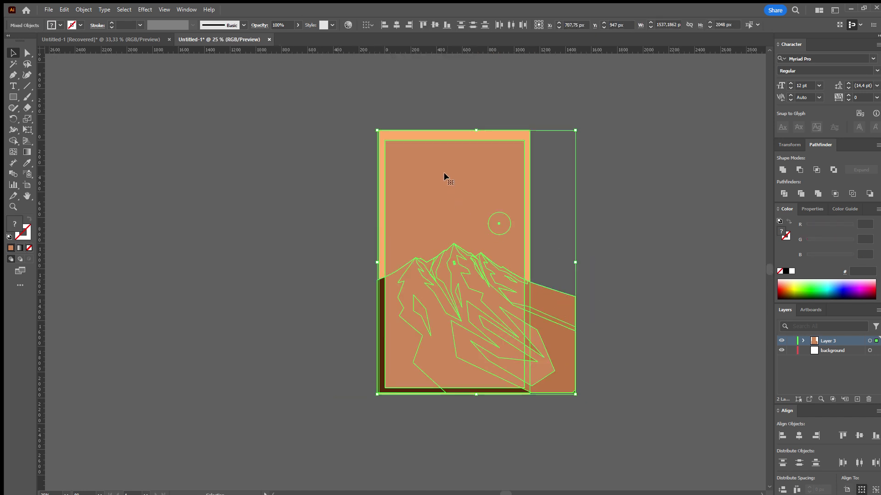
pyautogui.moveTo(444, 172); pyautogui.dragTo(429, 192)
pyautogui.hotkey('ctrl', 'z')
pyautogui.hotkey('ctrl', '7')
pyautogui.hotkey('ctrl', 'y')
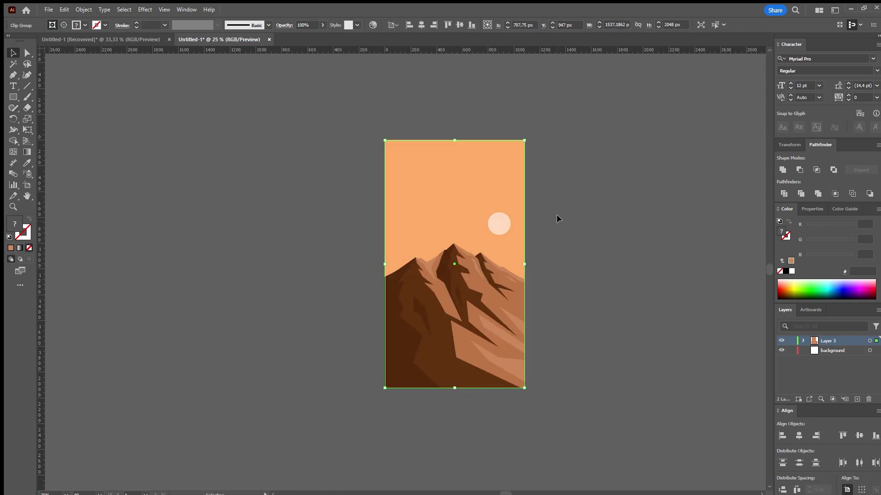
pyautogui.click(557, 213)
pyautogui.hotkey('ctrl', '-')
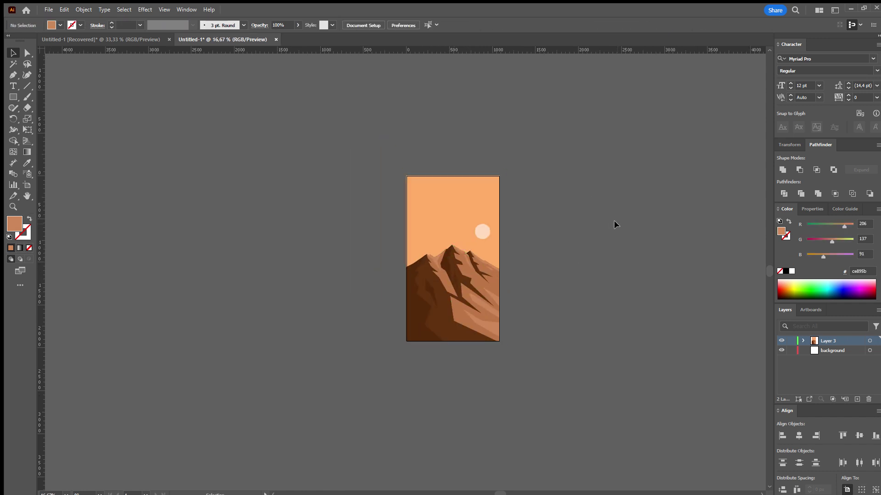